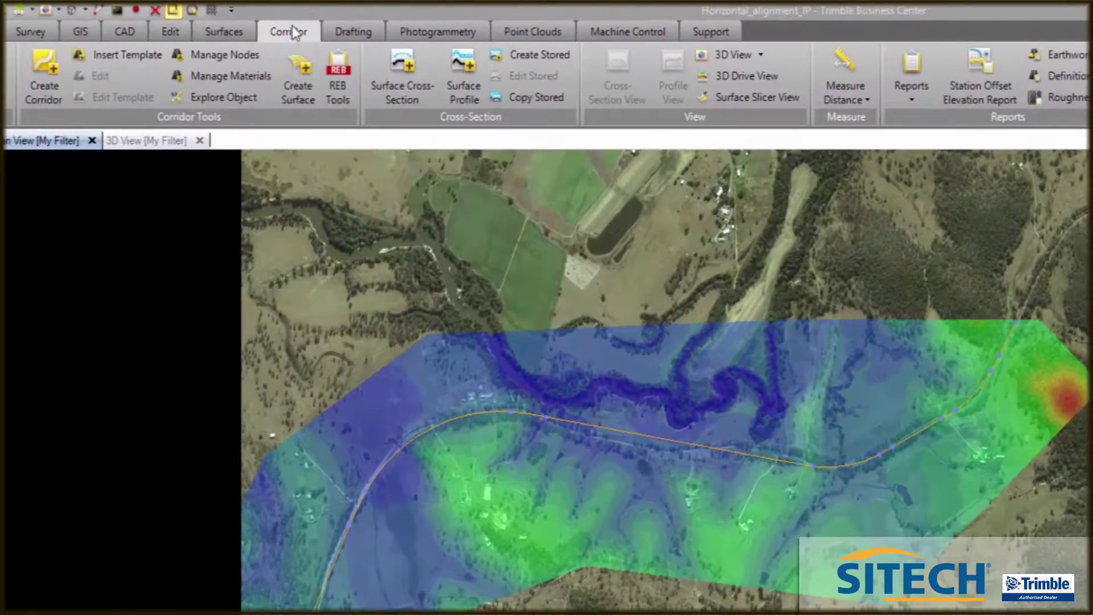
Step: Create a corridor named USQ Roads on the new alignment, using WEBBRD - clip as both original ground and reference surface
click(38, 61)
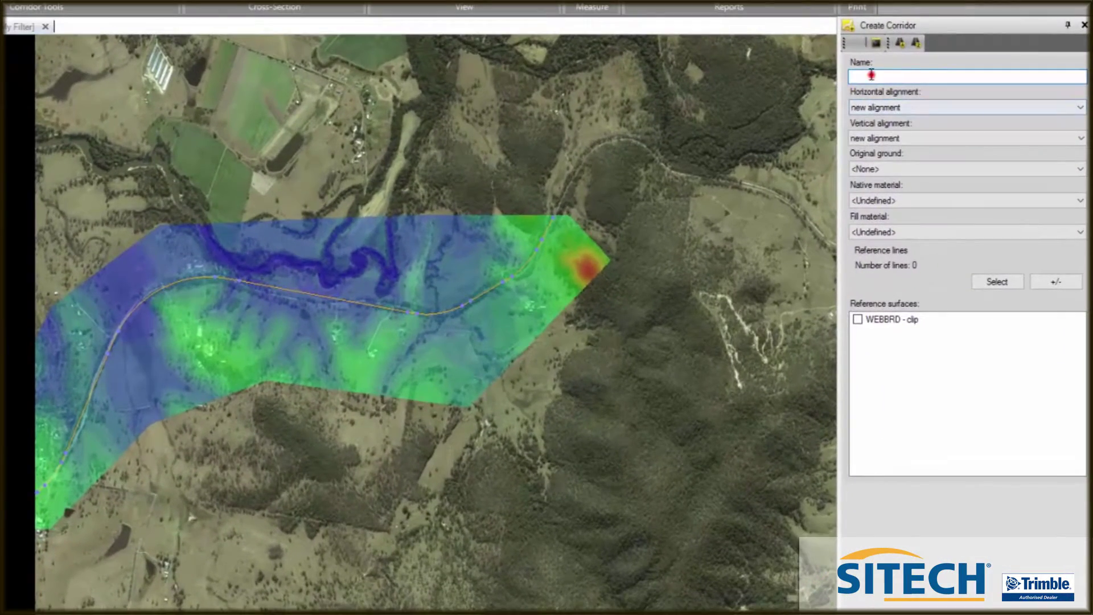
click(905, 121)
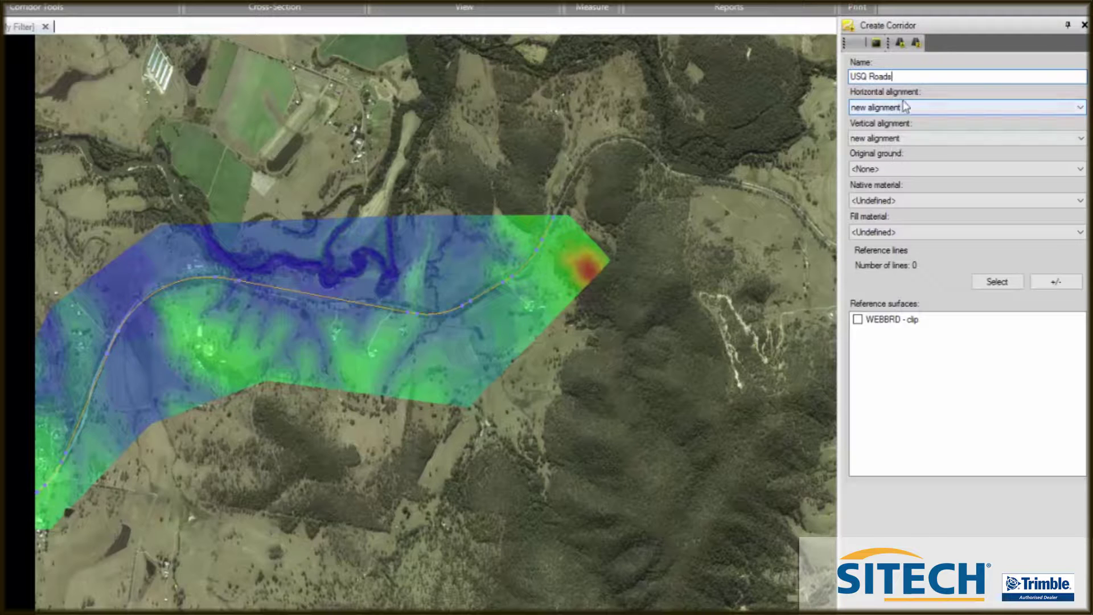
click(1079, 169)
click(911, 191)
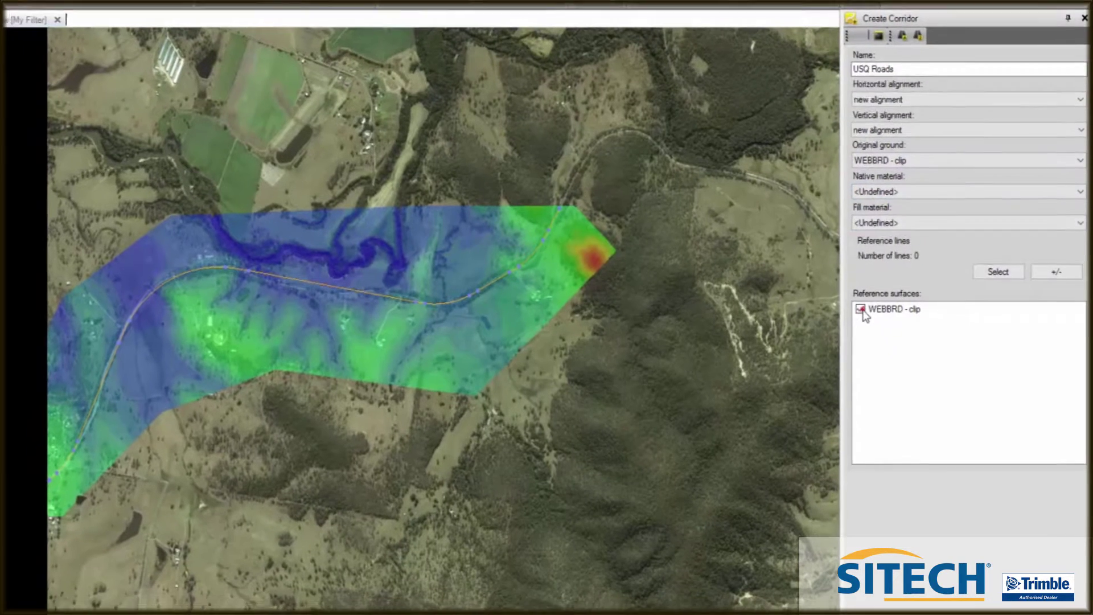
click(860, 311)
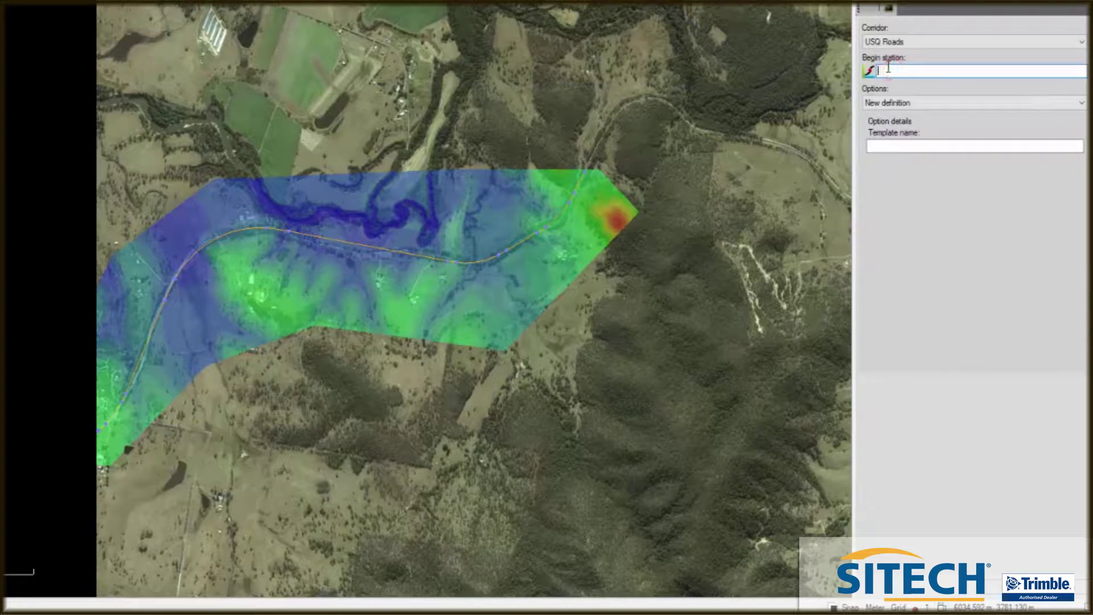
Step: Insert a new-definition template named USQ at station 0+000.00 of the corridor and enlarge its cross-section view
click(890, 145)
key(Return)
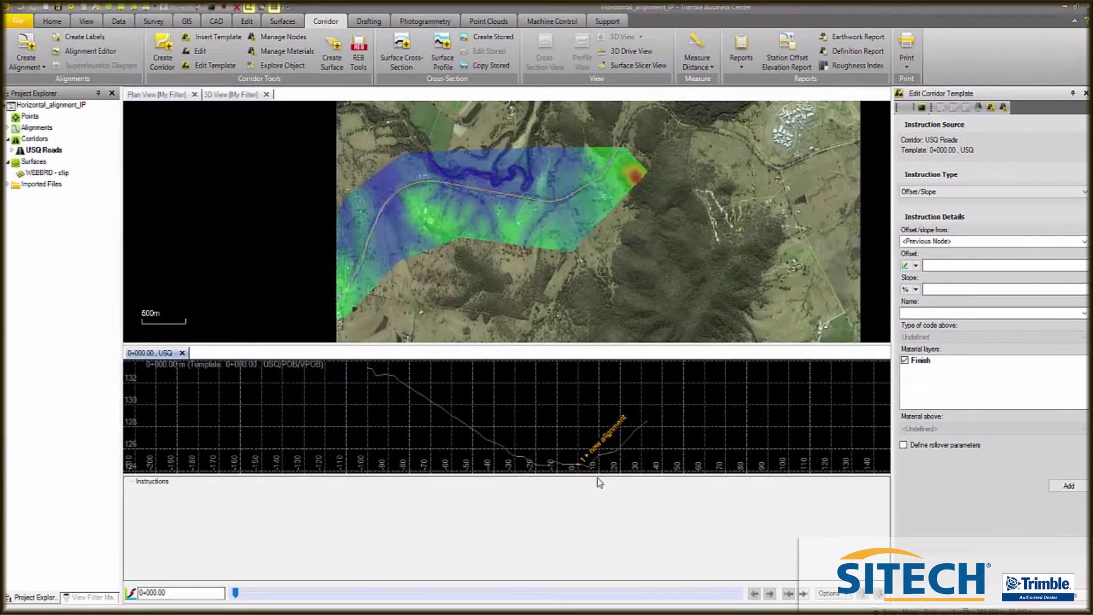
drag(598, 474, 597, 506)
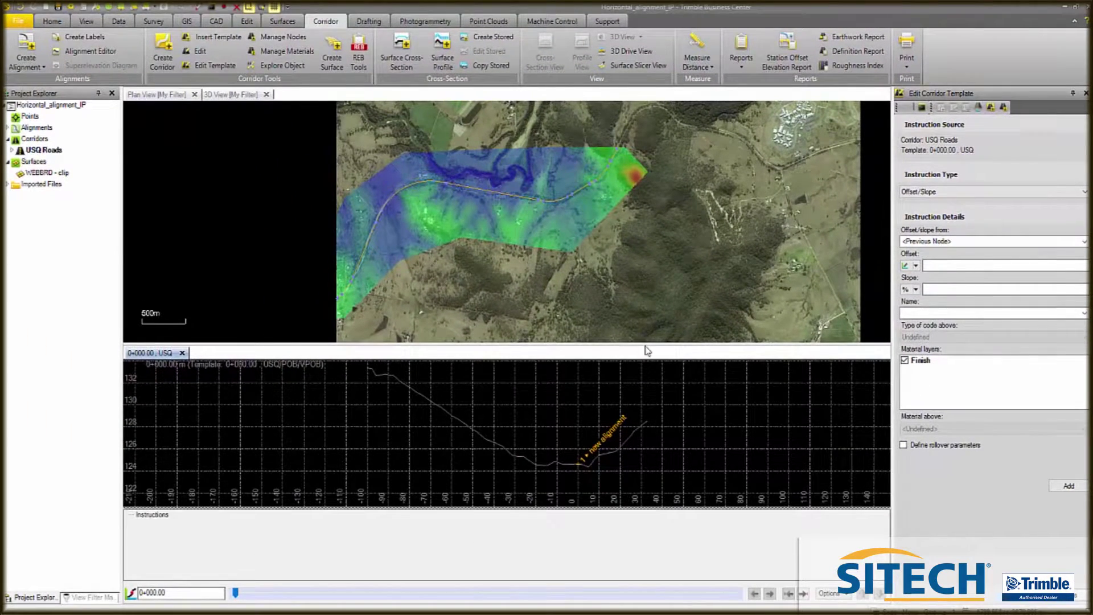
drag(642, 344, 642, 282)
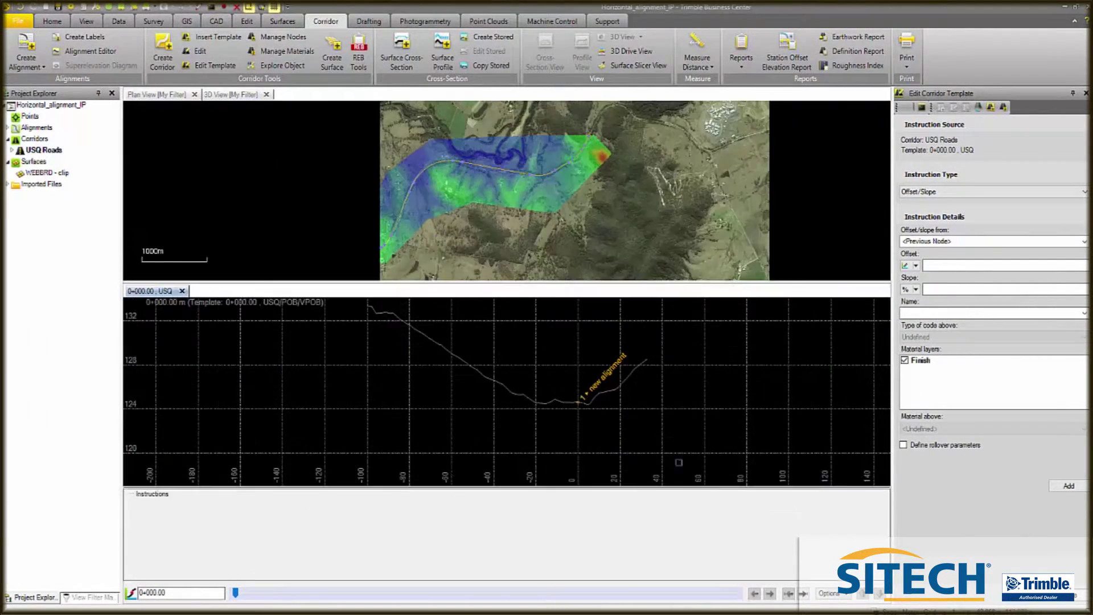
drag(676, 490, 677, 449)
scroll(583, 395, up, 4)
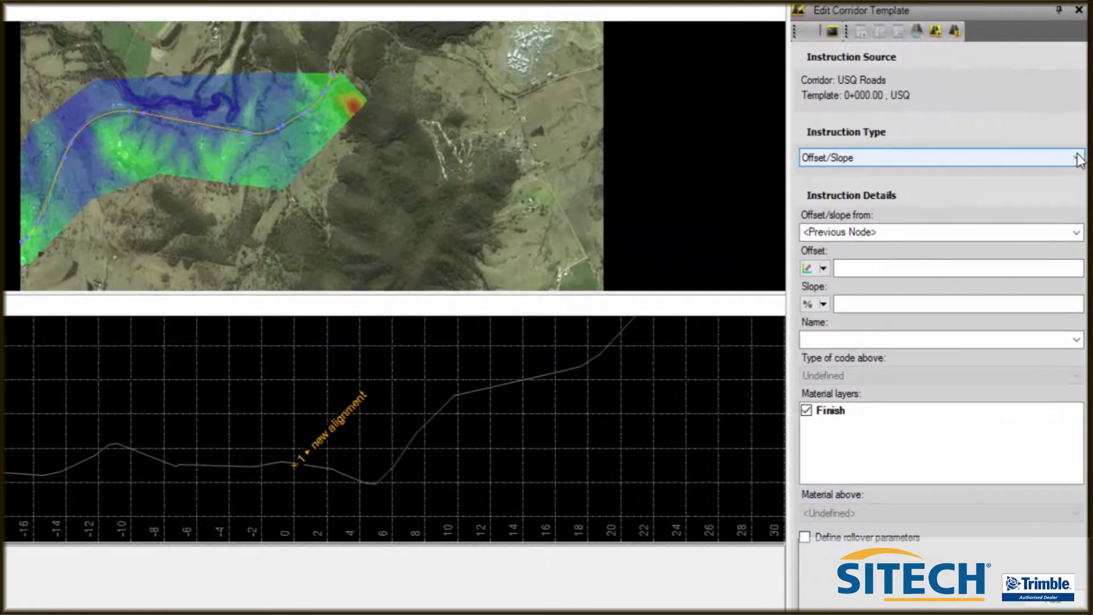
Step: Add an Offset/Slope instruction from the new alignment node with offset 4.000, slope -3.00% and name ES R
click(1083, 191)
click(1074, 156)
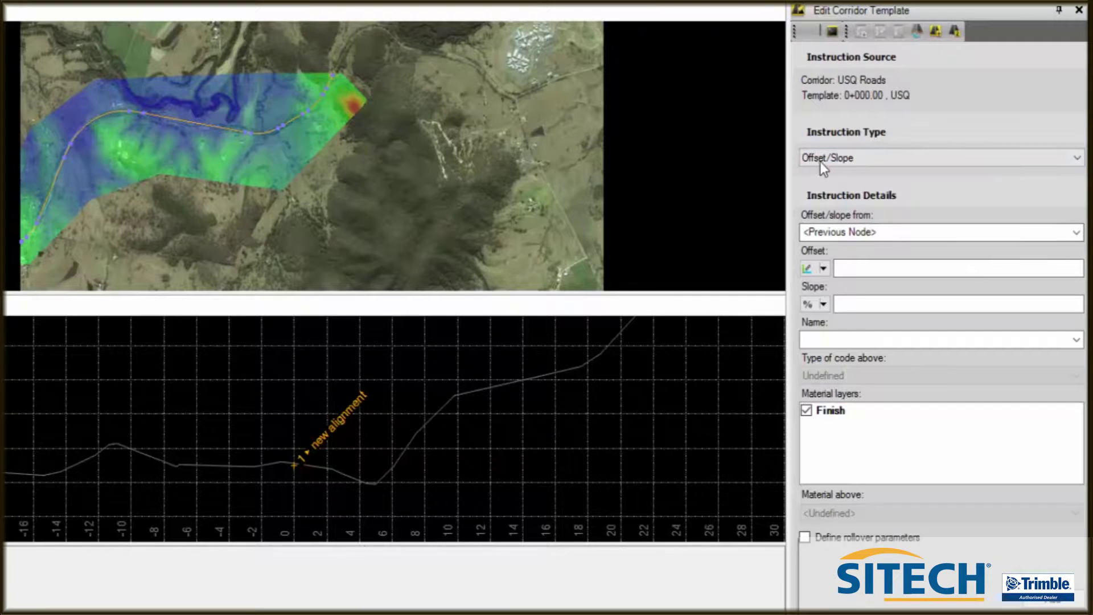
click(1076, 233)
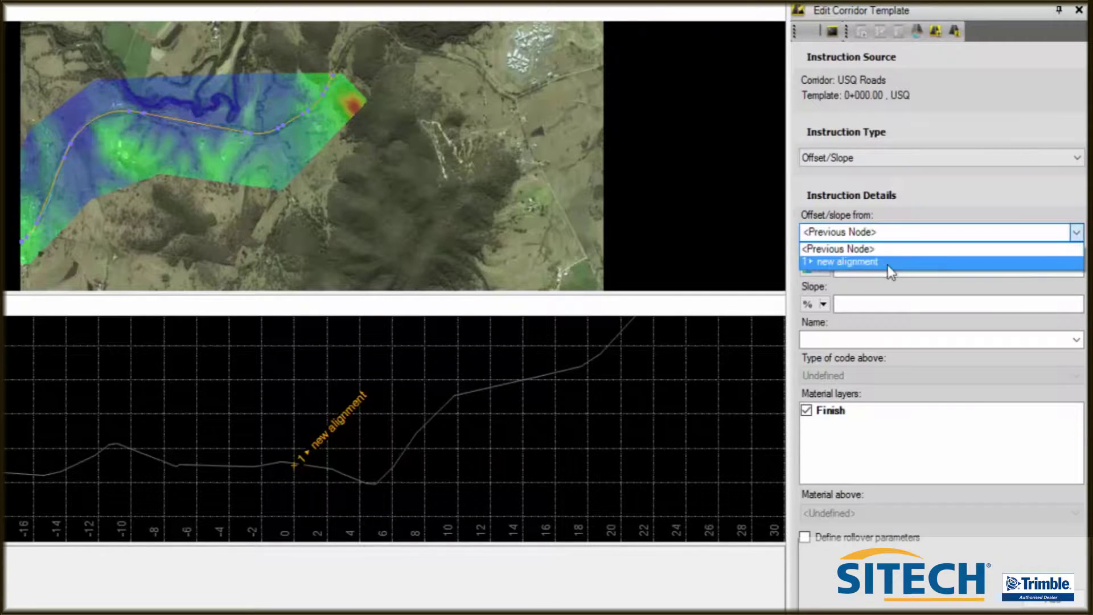
click(879, 263)
click(859, 266)
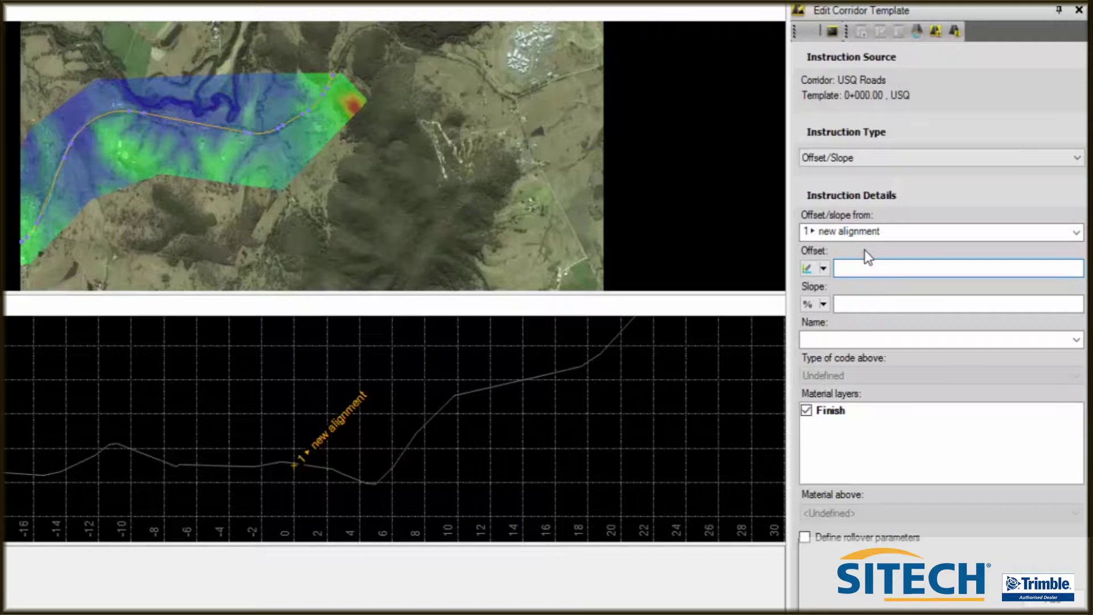
click(858, 302)
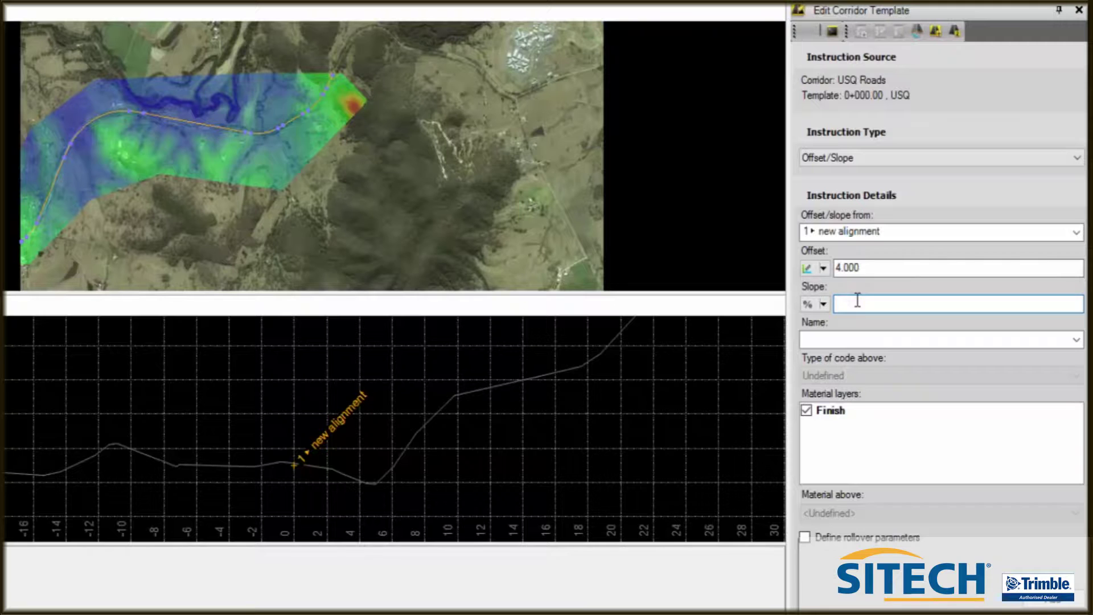
text(-3)
click(838, 337)
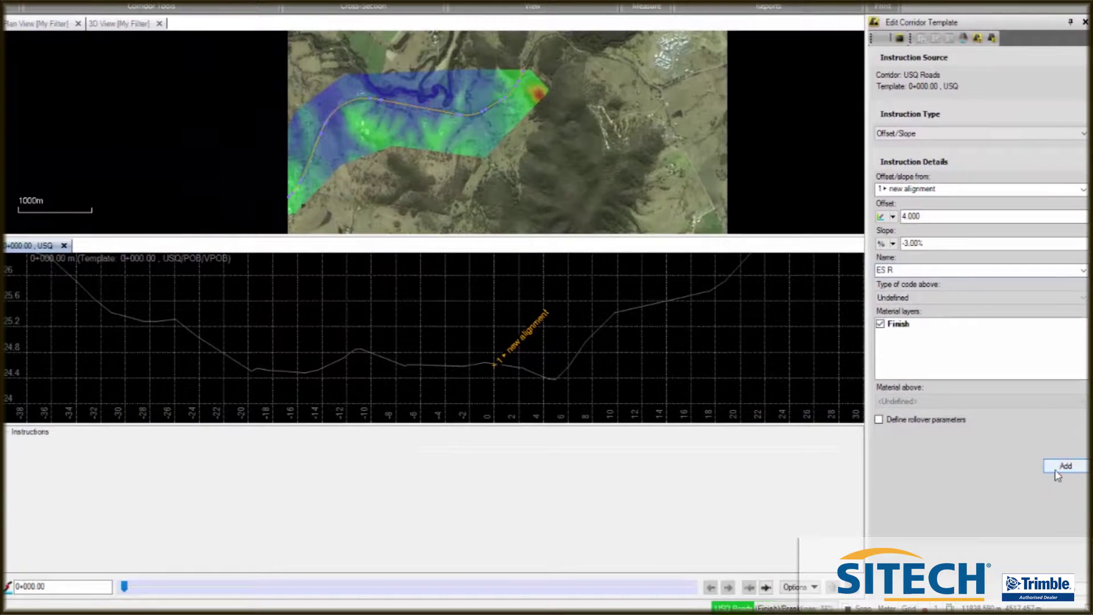
click(1055, 472)
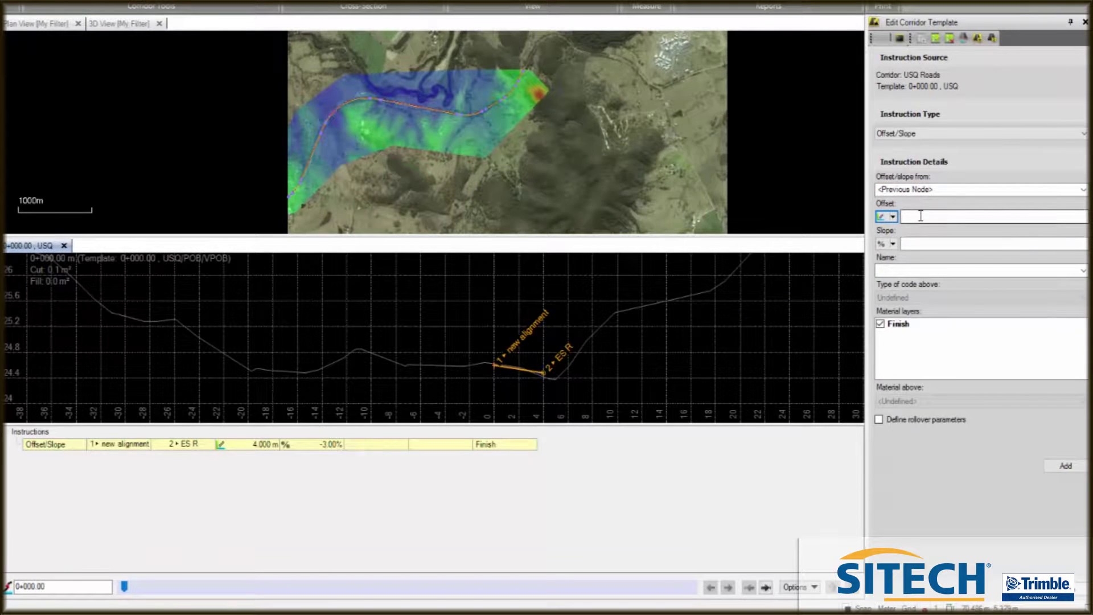
Step: Add an Offset/Slope instruction from the new alignment node with offset -4.000, slope -3.00% and name ES L
click(1083, 191)
click(909, 210)
click(914, 216)
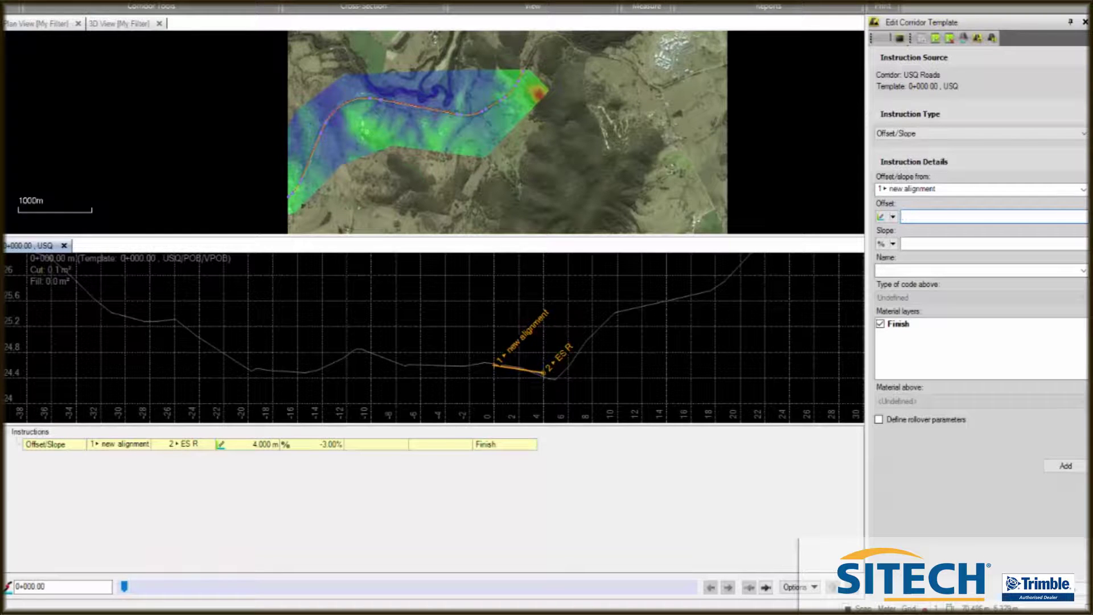
click(908, 243)
click(930, 269)
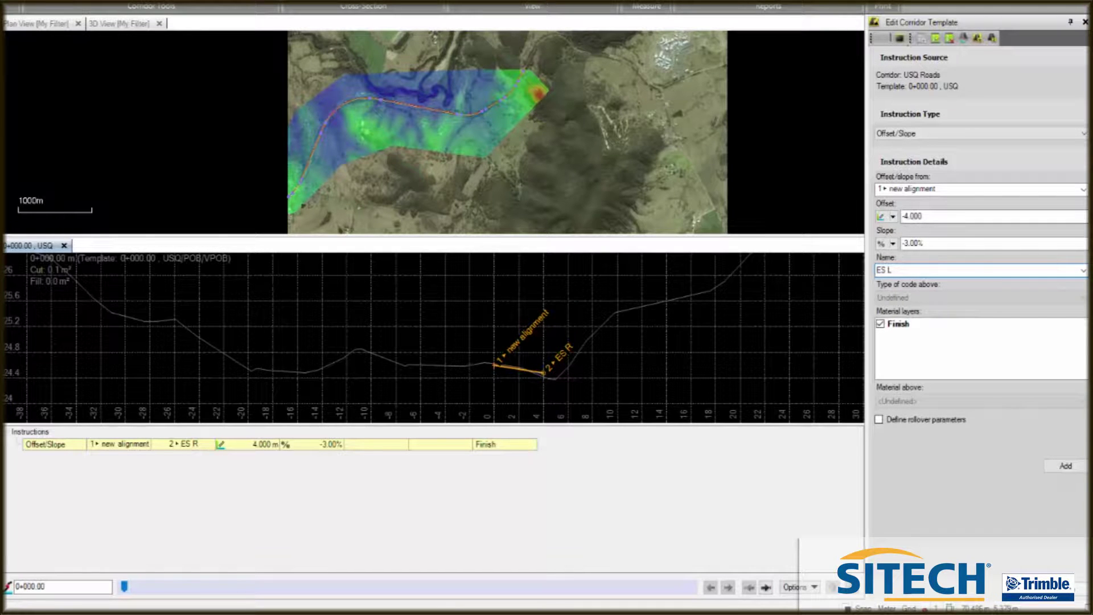
click(1065, 465)
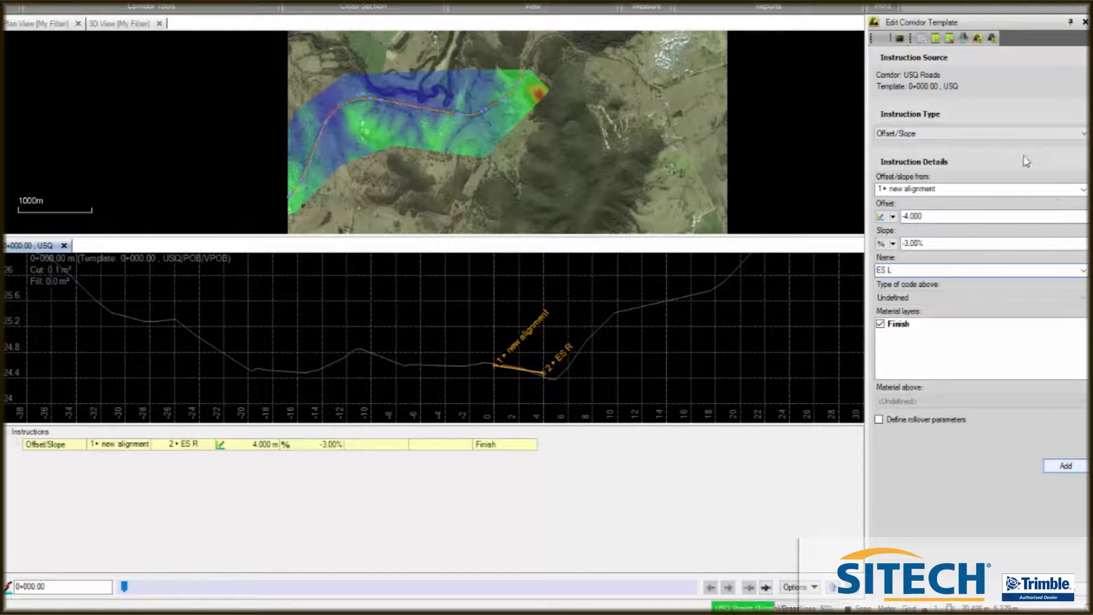
Step: Add an Offset/Slope instruction from the ES R node with offset 2.000, slope -3.00% and name EF R
click(1082, 189)
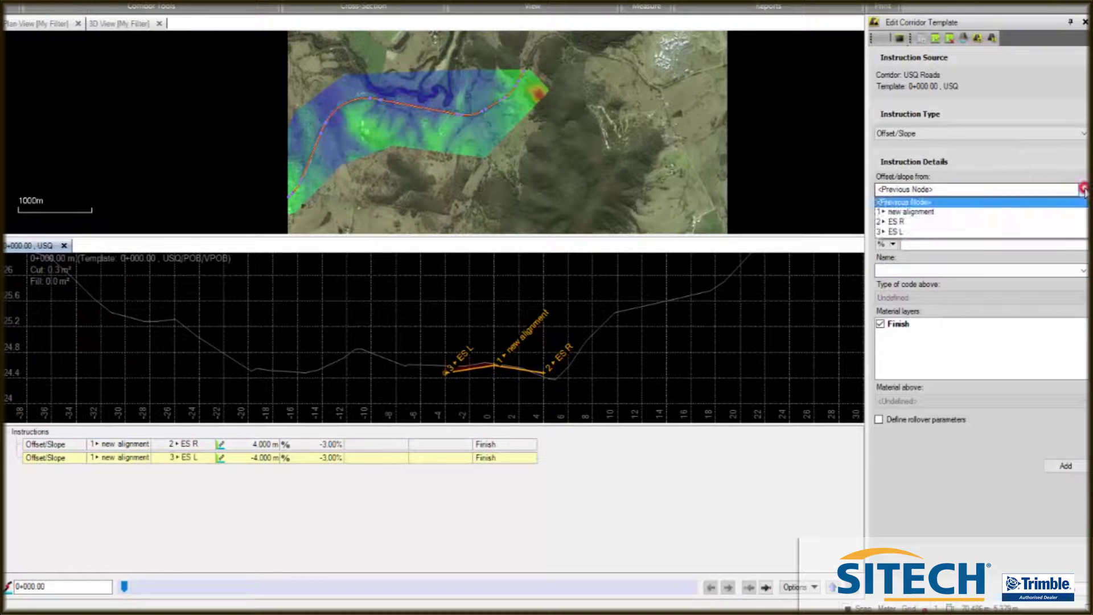
click(920, 223)
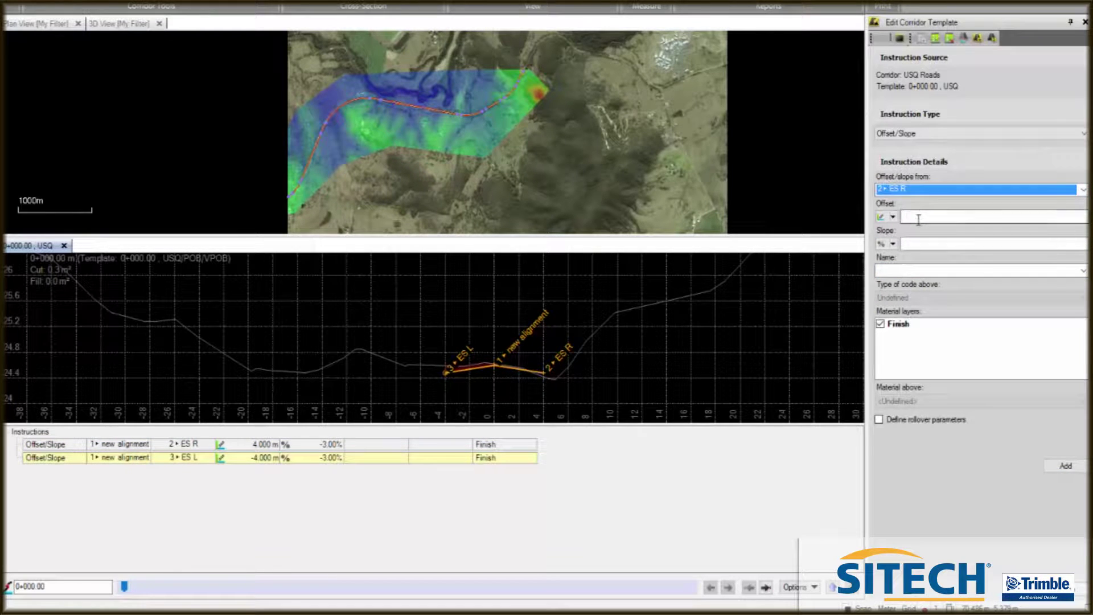
click(916, 216)
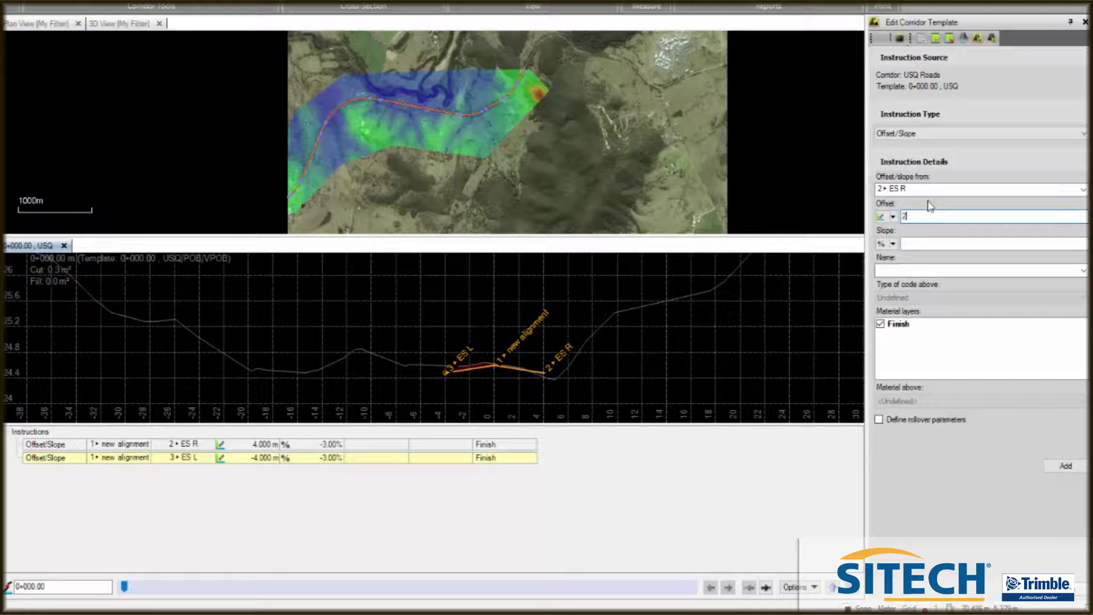
click(917, 243)
click(886, 269)
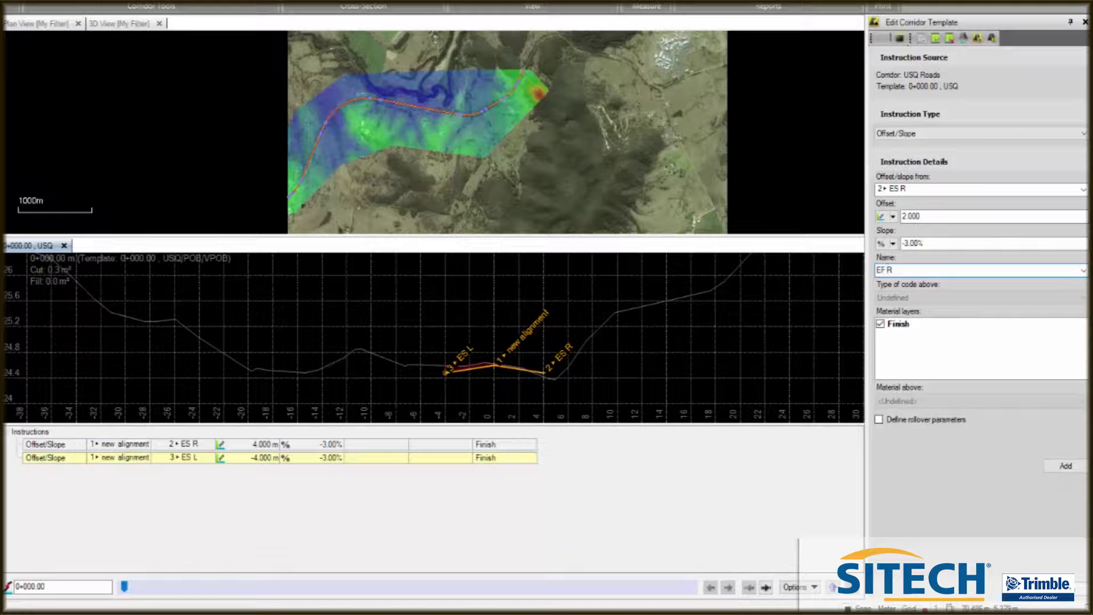
click(1065, 466)
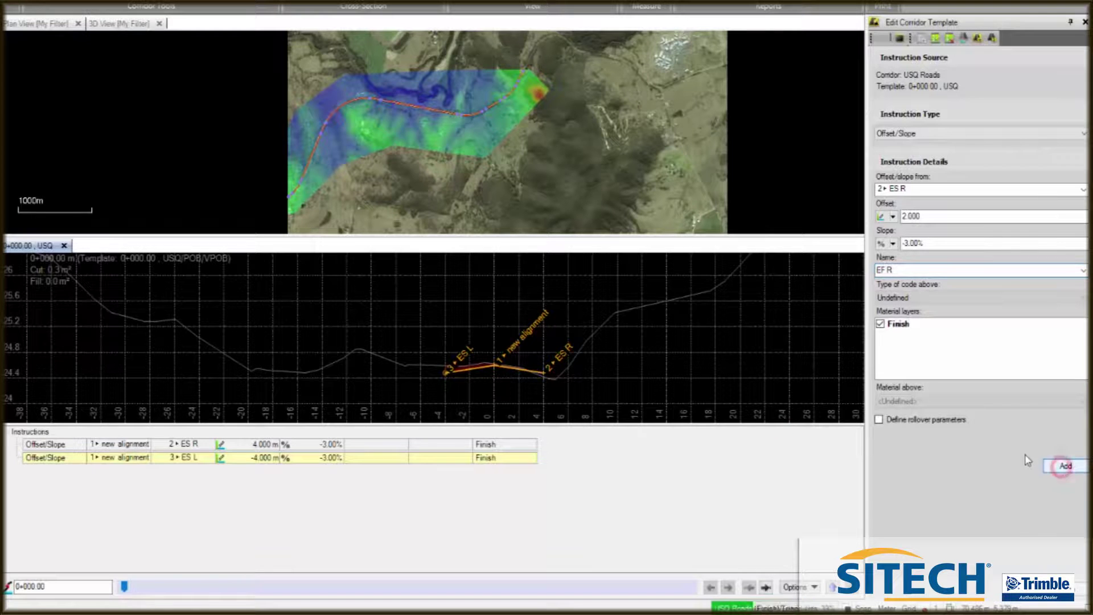
Step: Add an Offset/Slope instruction from the ES L node with offset 2.000, slope -3.00% and name EF L
click(1081, 188)
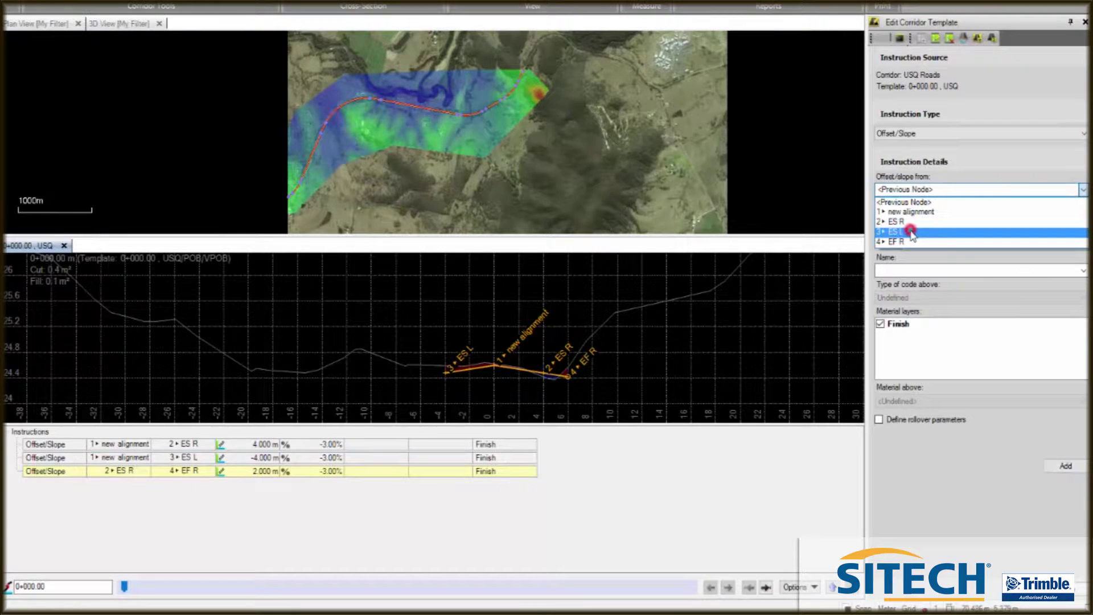
click(910, 232)
click(924, 215)
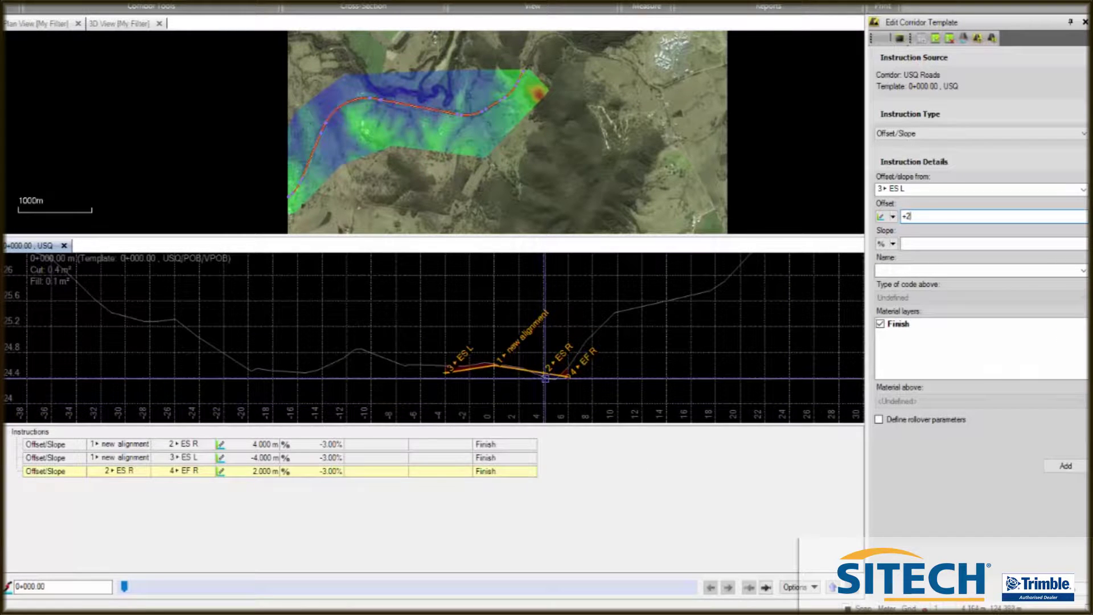
click(913, 244)
text(-3)
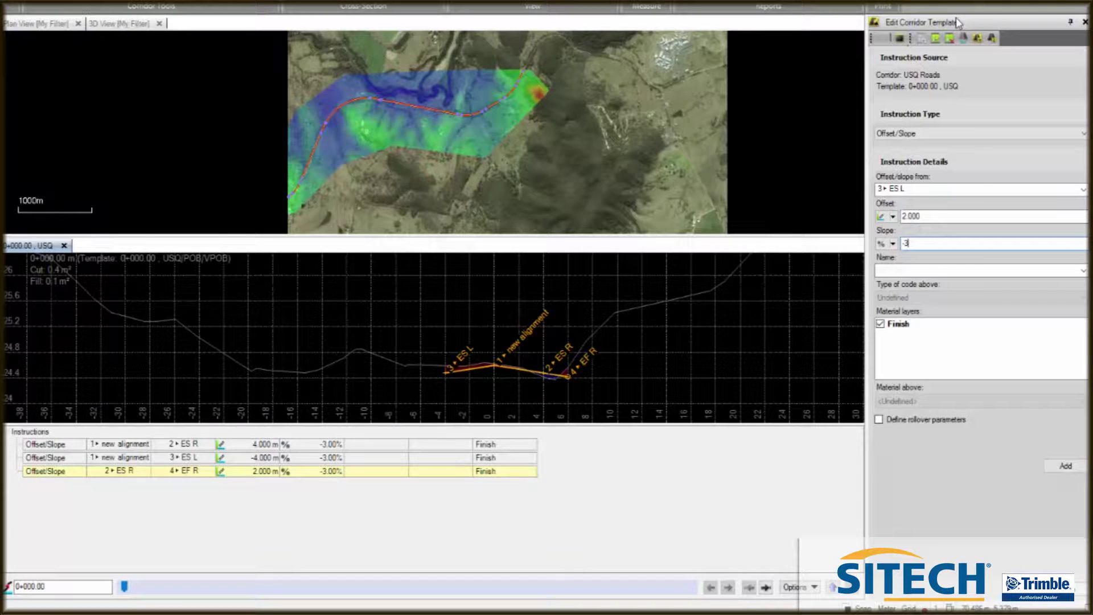
click(895, 269)
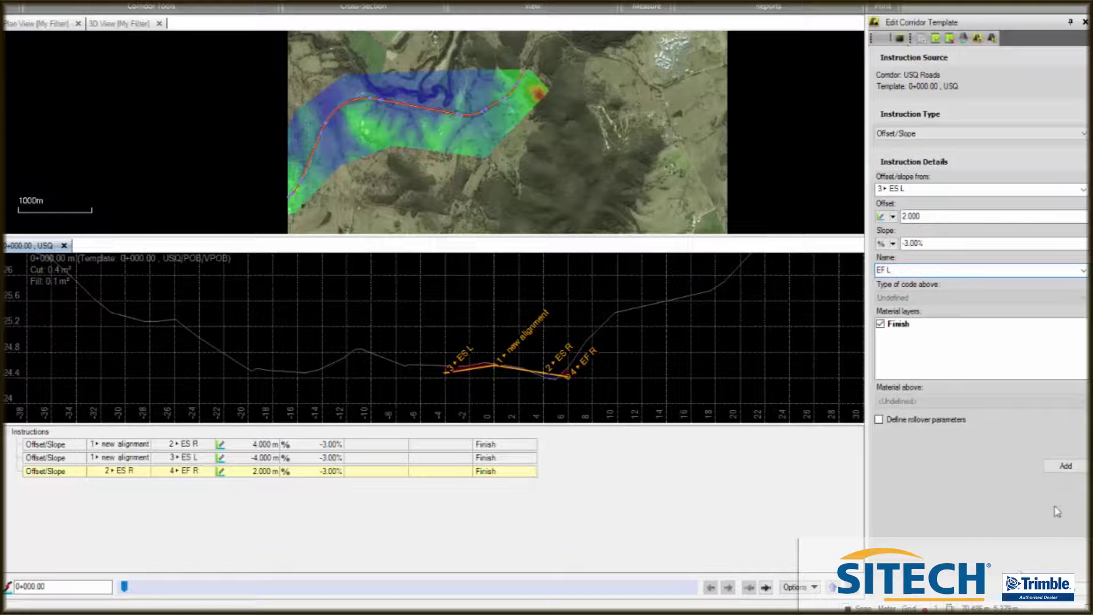
click(1062, 466)
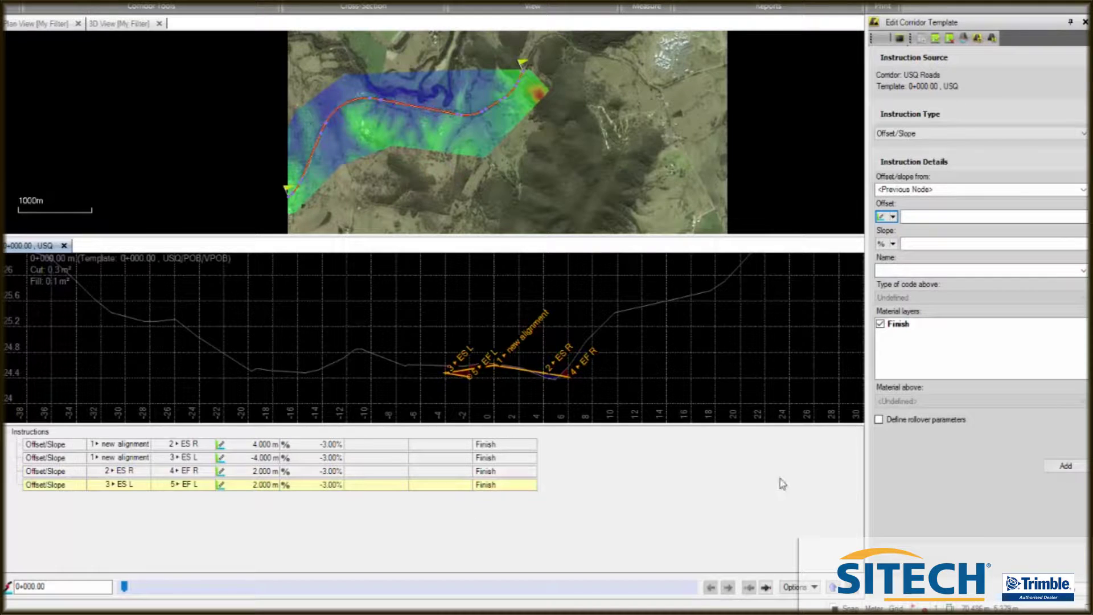
Step: Edit the EF L instruction to set its offset to -2.000 and save it
click(936, 39)
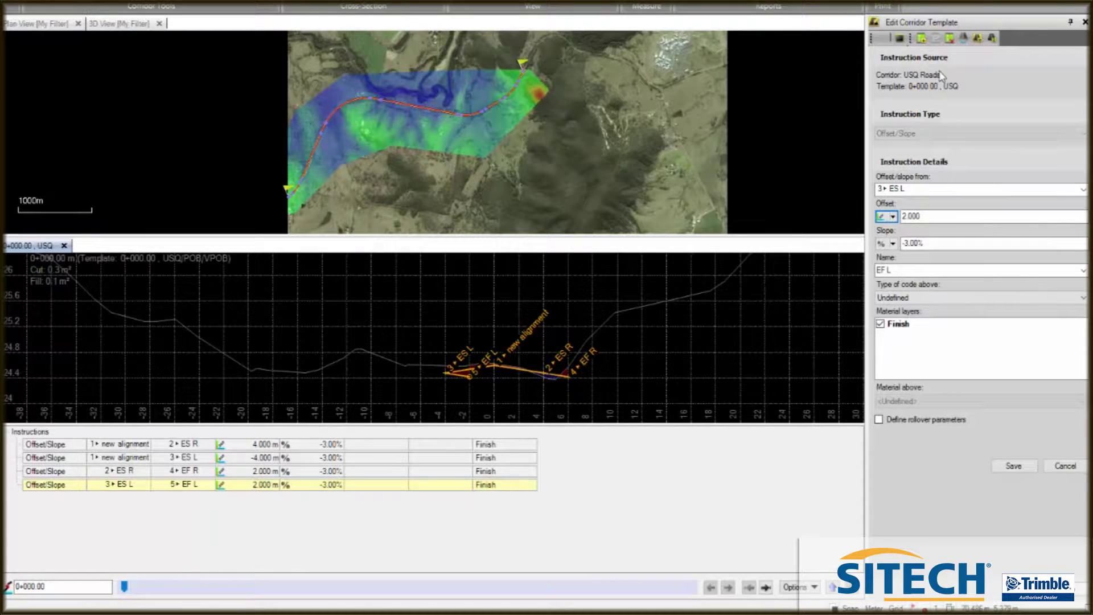
click(904, 216)
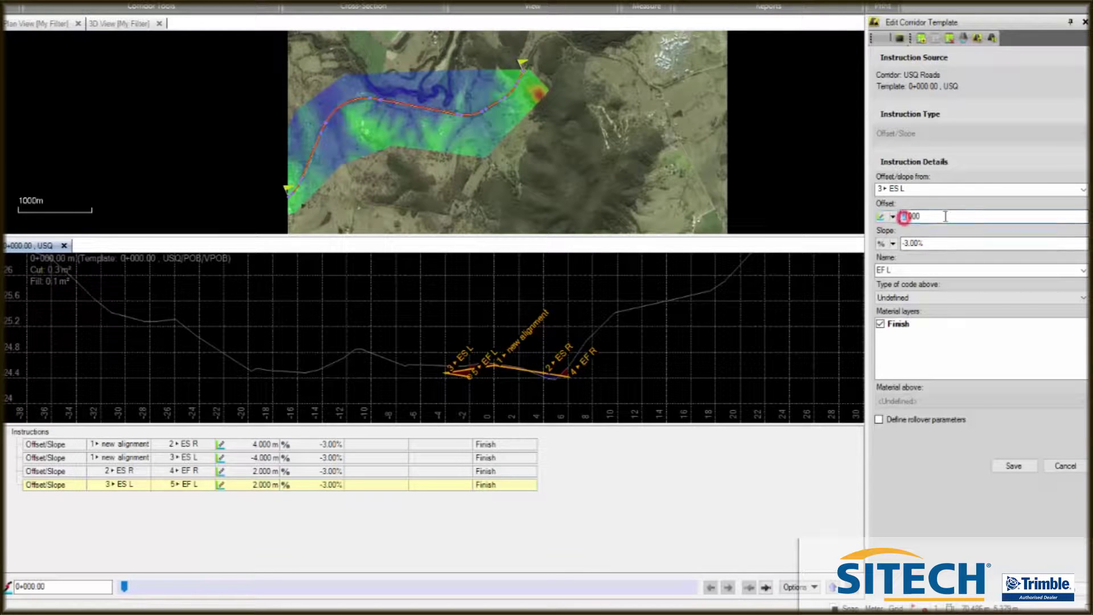
click(904, 217)
text(-)
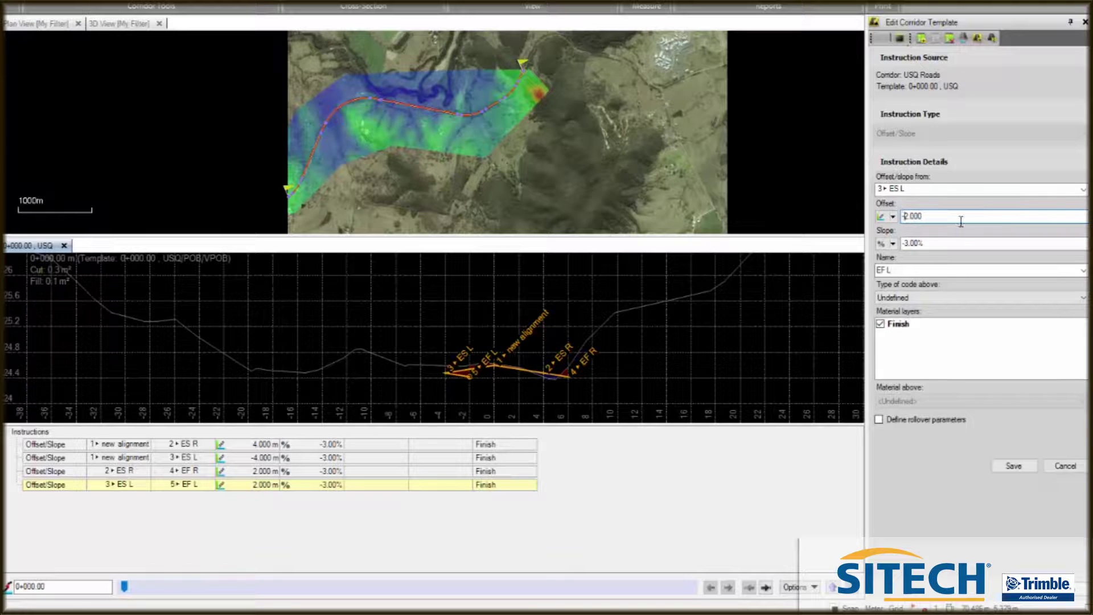
click(1004, 470)
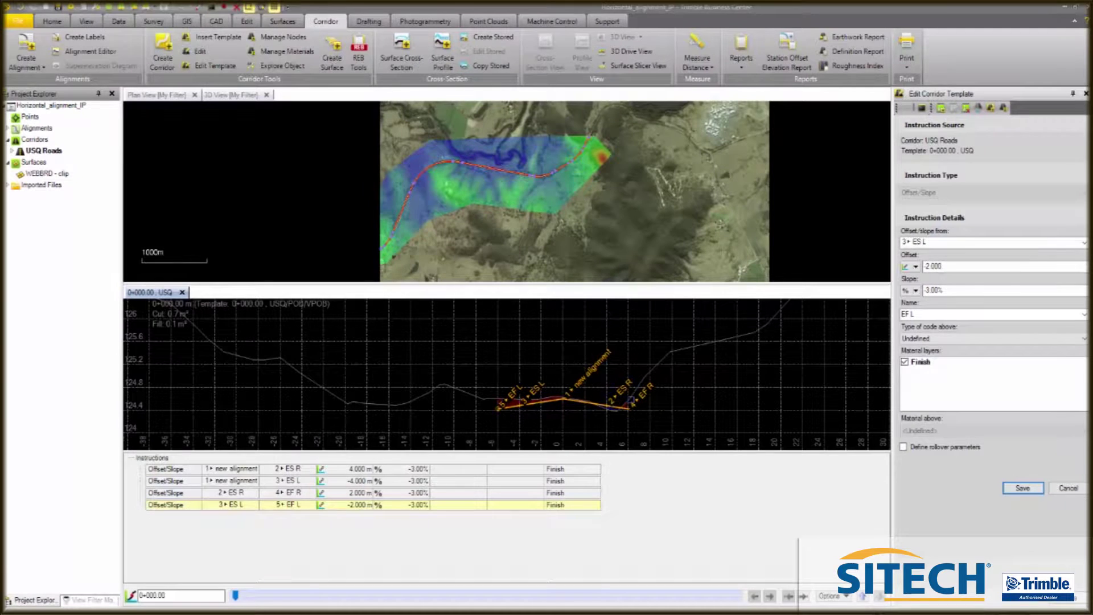
scroll(563, 168, up, 5)
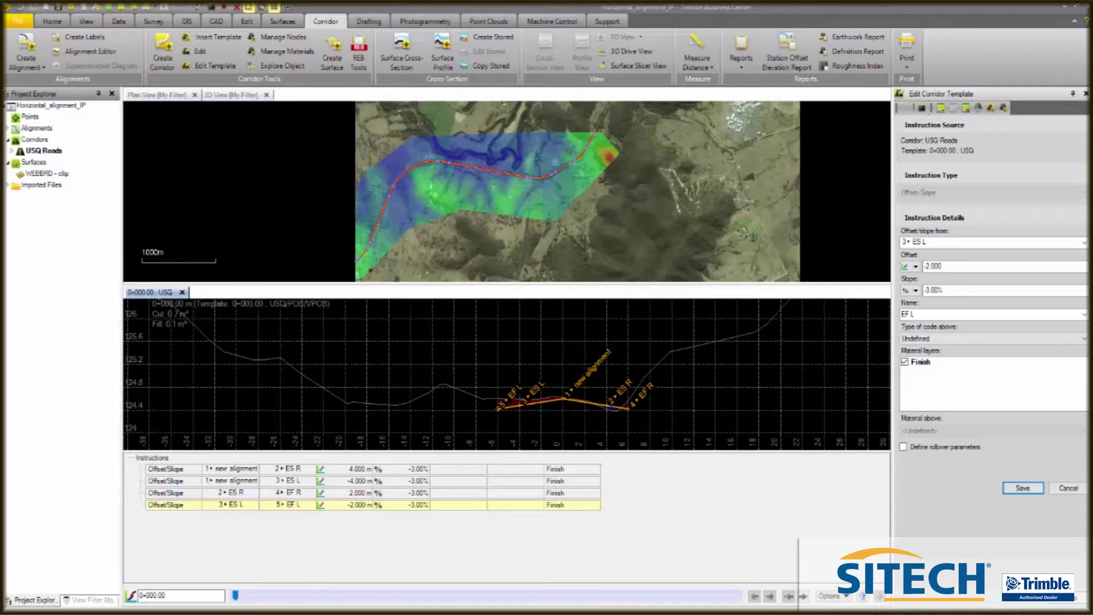
scroll(578, 168, up, 3)
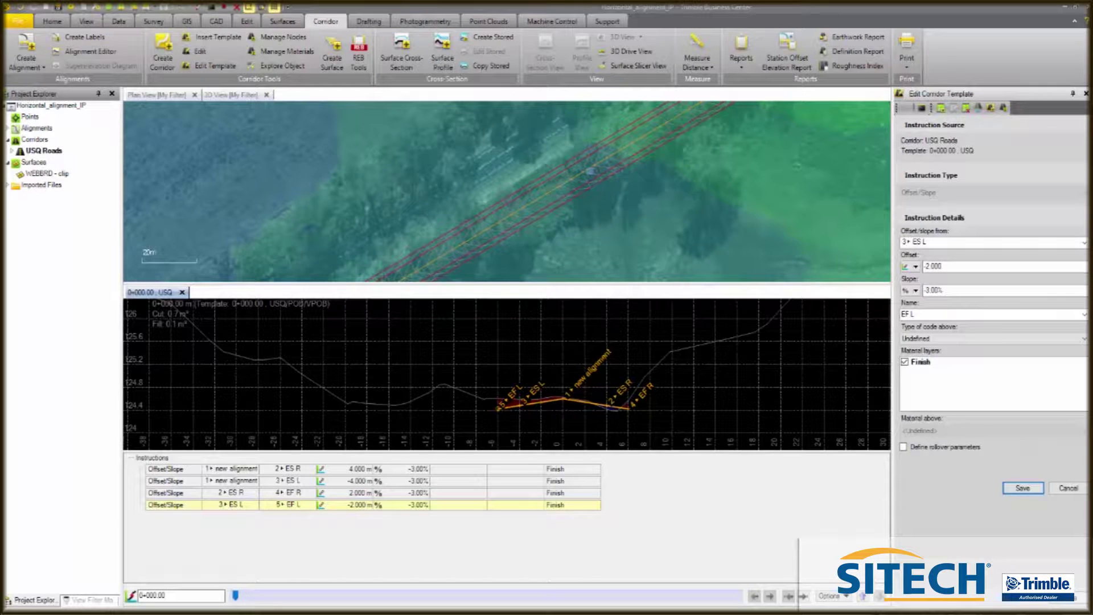
scroll(578, 168, down, 6)
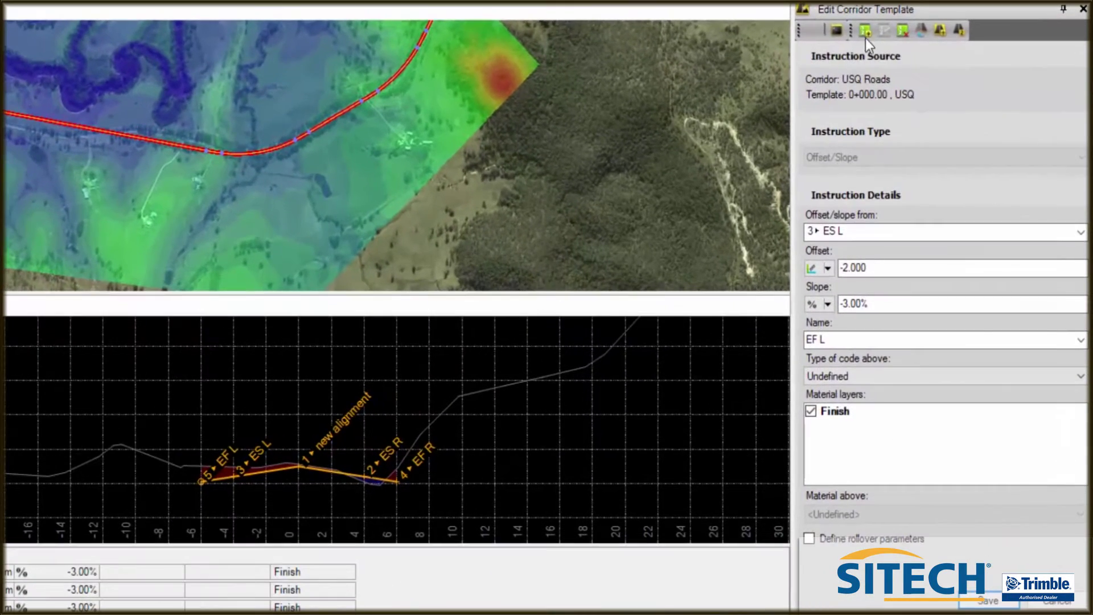
Step: Start a Superelevation instruction with new alignment as crown and pivot node, and include nodes ES R and ES L
click(863, 31)
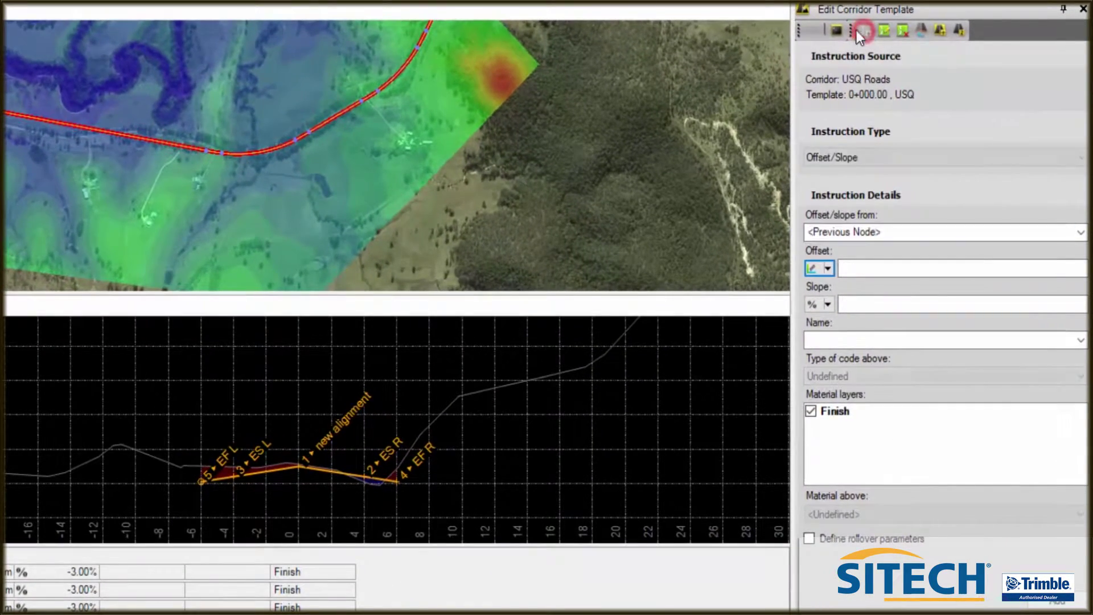
click(1079, 158)
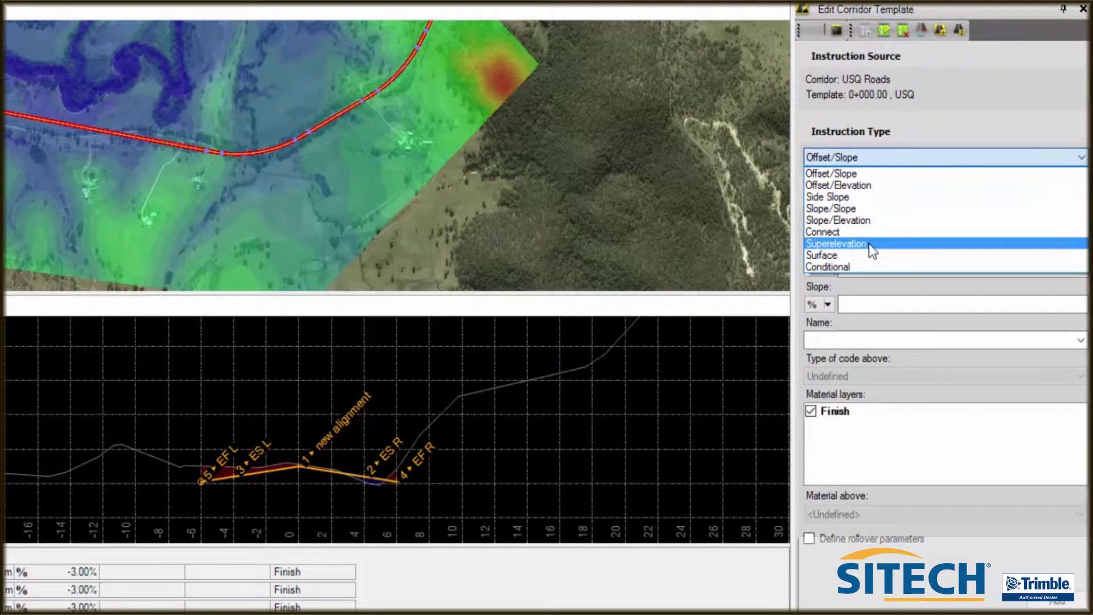
click(869, 243)
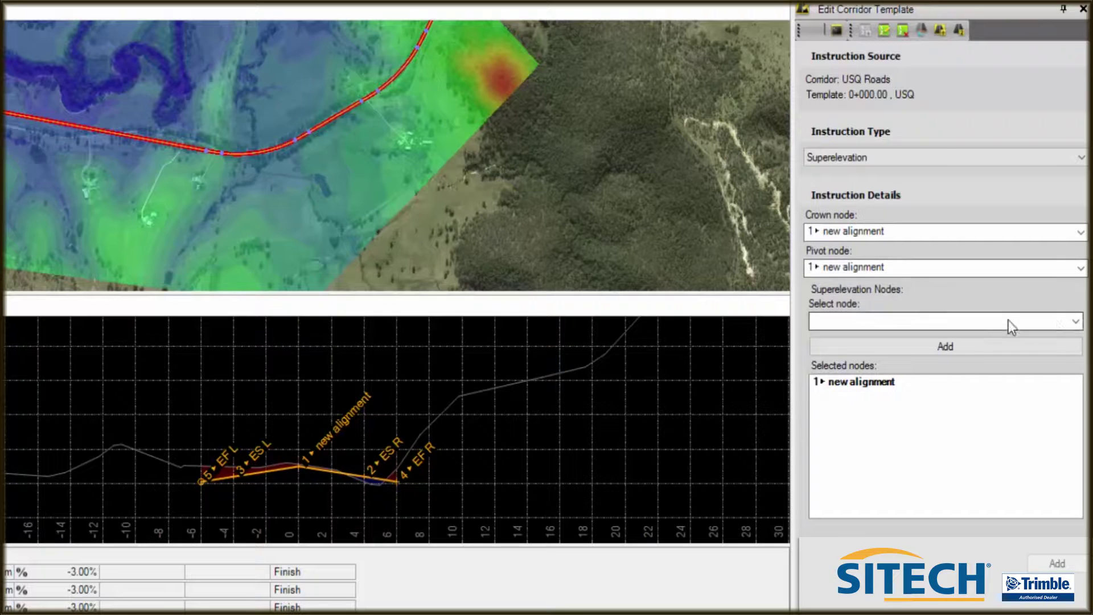
click(1075, 322)
click(838, 364)
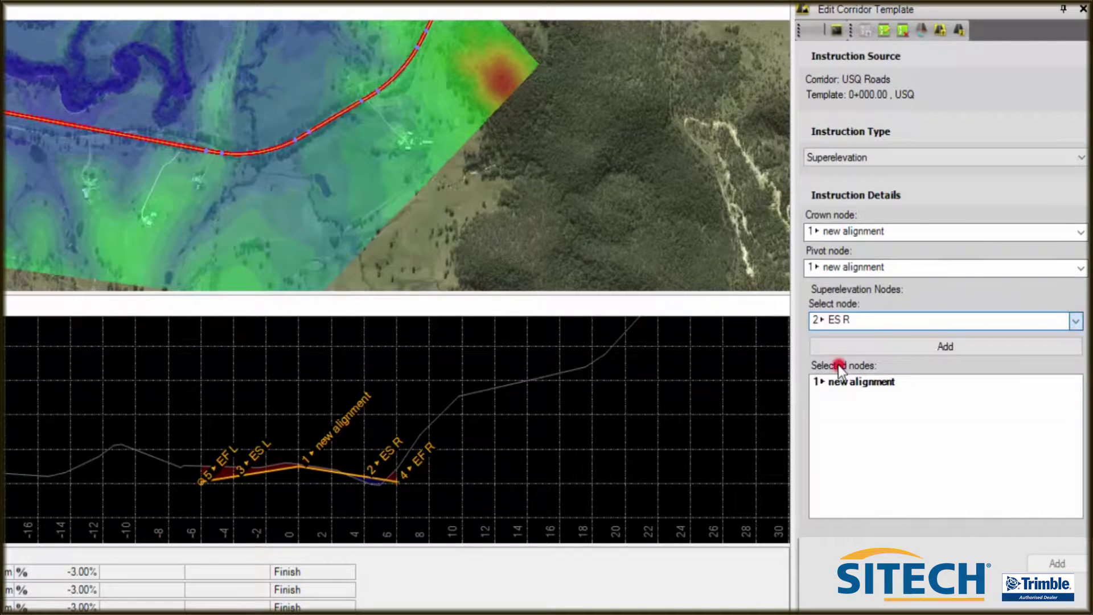
click(1059, 342)
click(1077, 322)
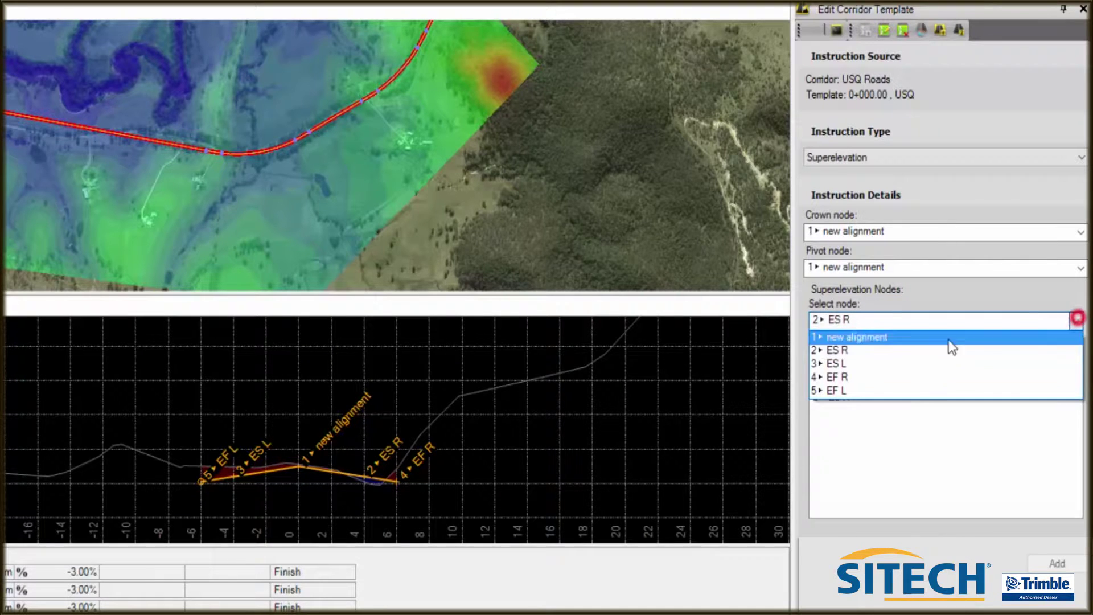
click(901, 361)
click(969, 347)
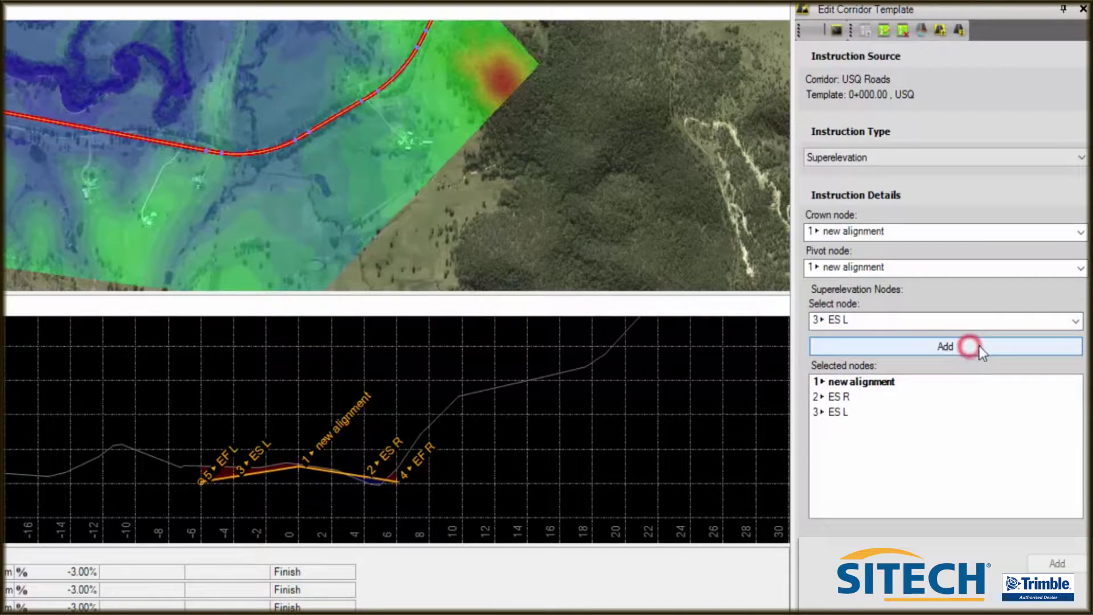
Step: Include nodes EF R and EF L in the superelevation nodes and add the Superelevation instruction to the template
click(1075, 321)
click(901, 375)
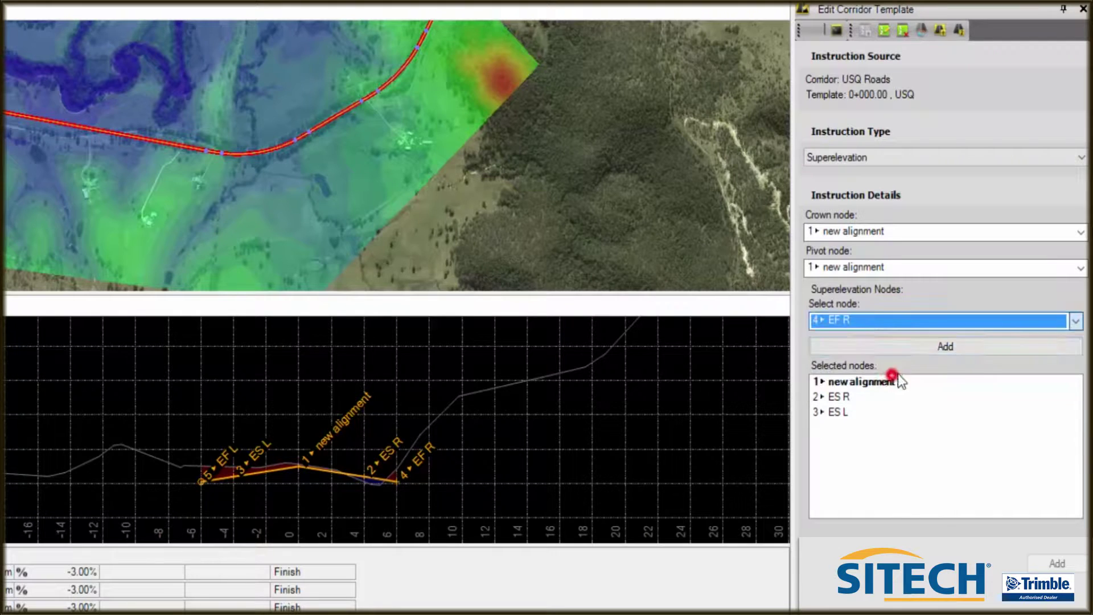
click(956, 347)
click(1075, 321)
click(848, 392)
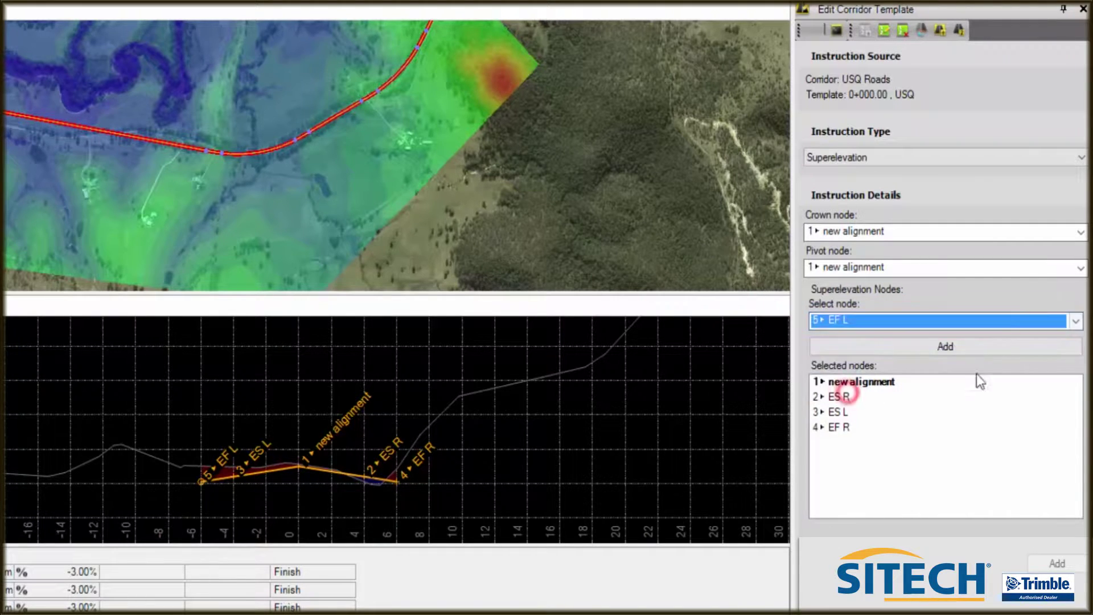
click(976, 346)
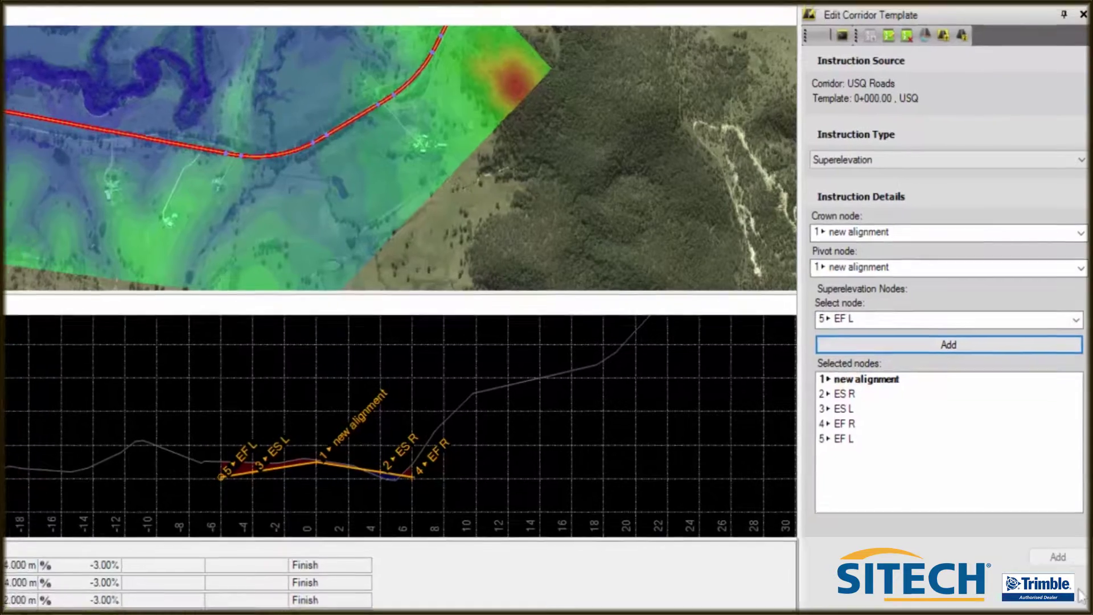
click(1057, 556)
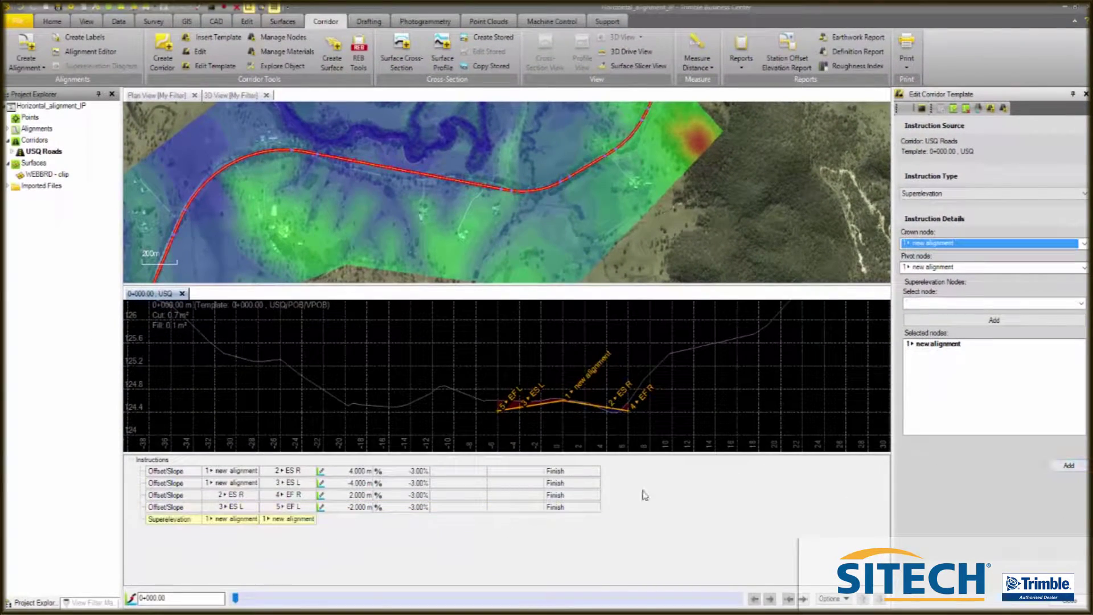
Step: Examine the superelevated cross-section at station 0+283.30 and return to station 0+000.00
drag(235, 597, 273, 604)
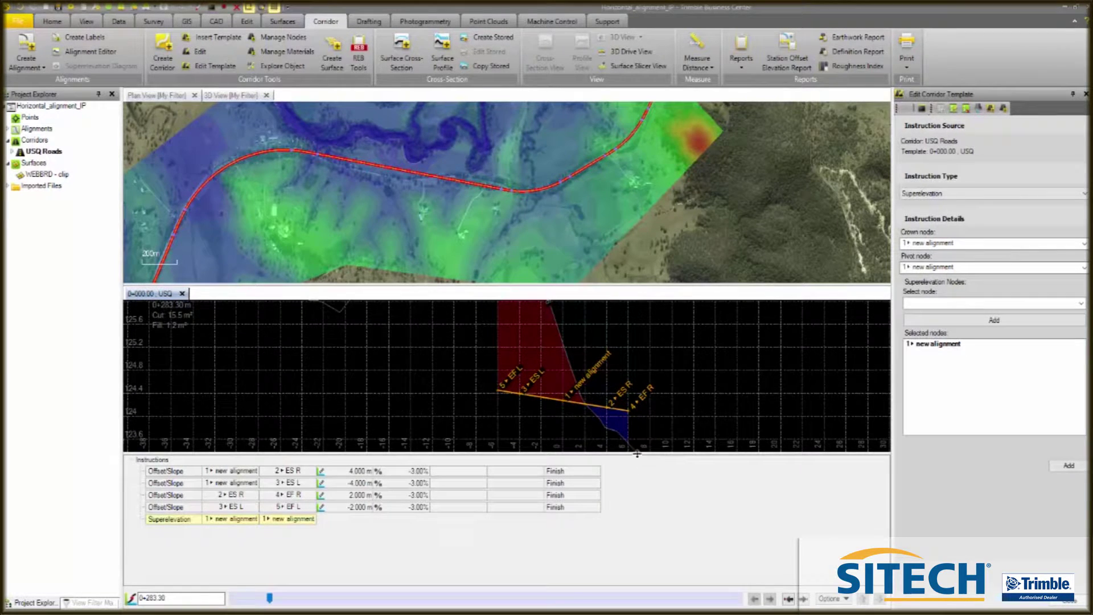
scroll(603, 435, up, 3)
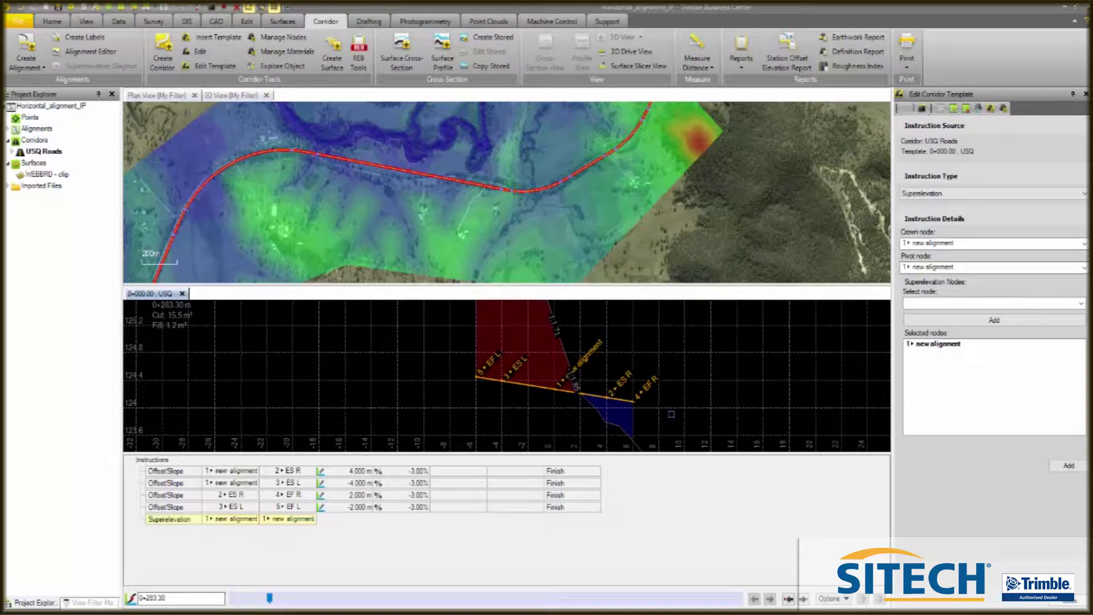
scroll(684, 395, down, 2)
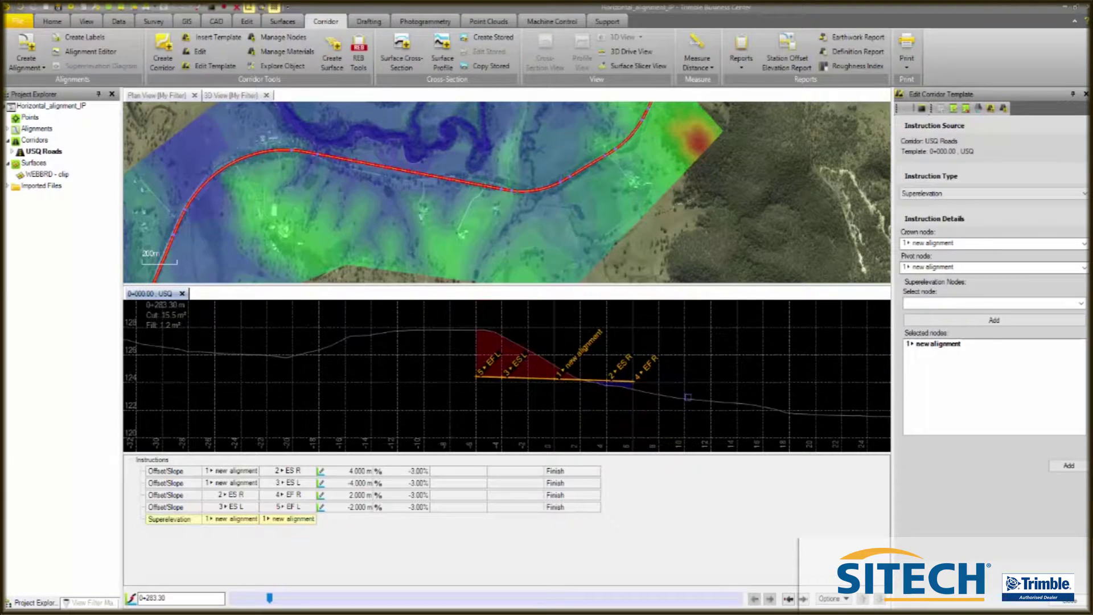
scroll(683, 382, up, 2)
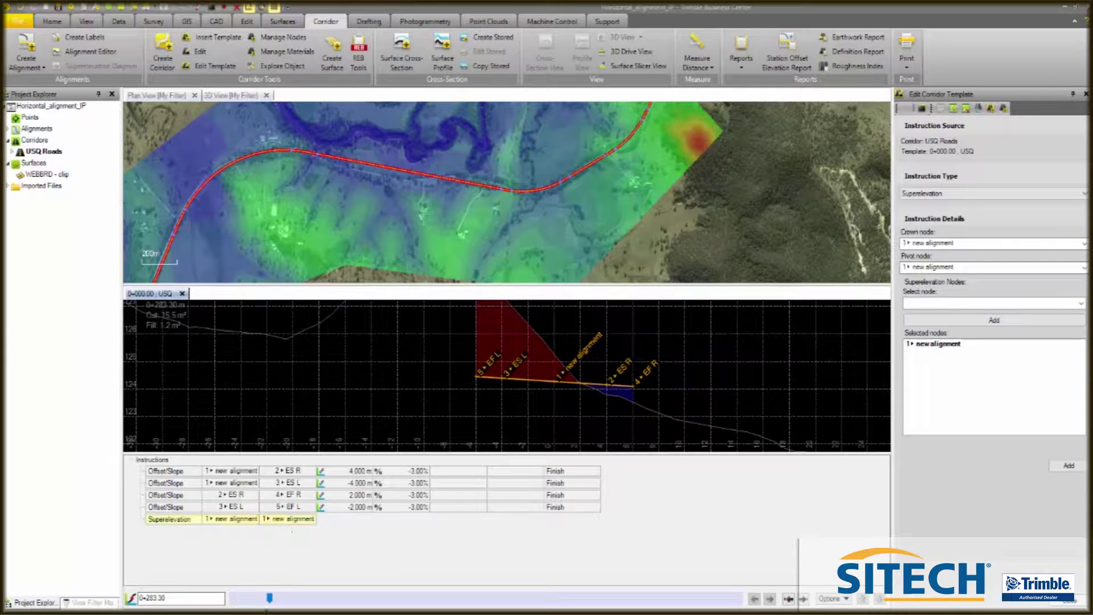
drag(269, 597, 234, 597)
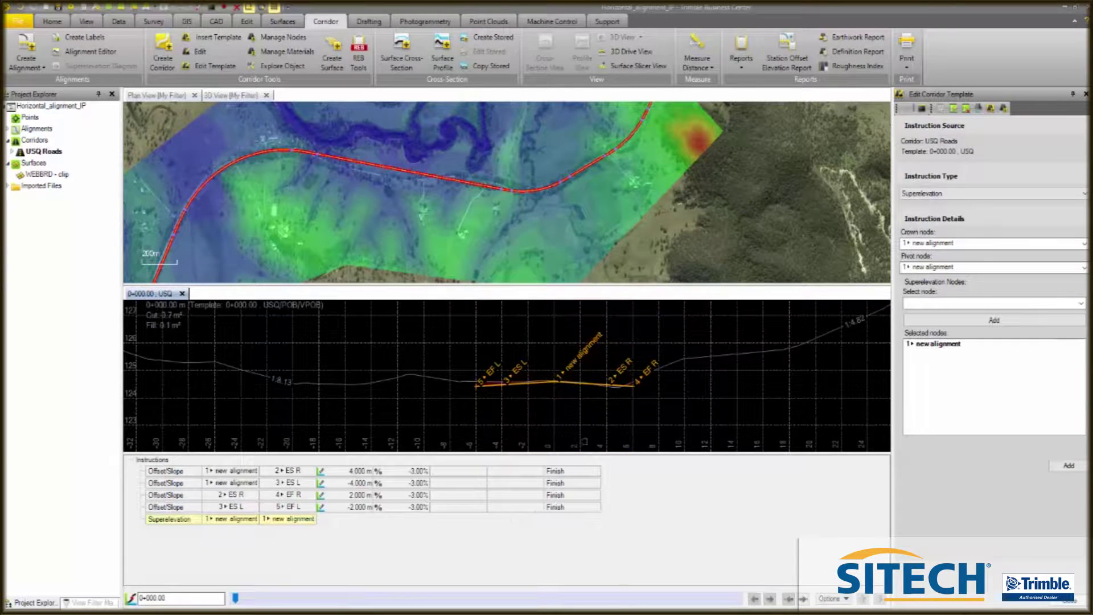
scroll(571, 400, up, 2)
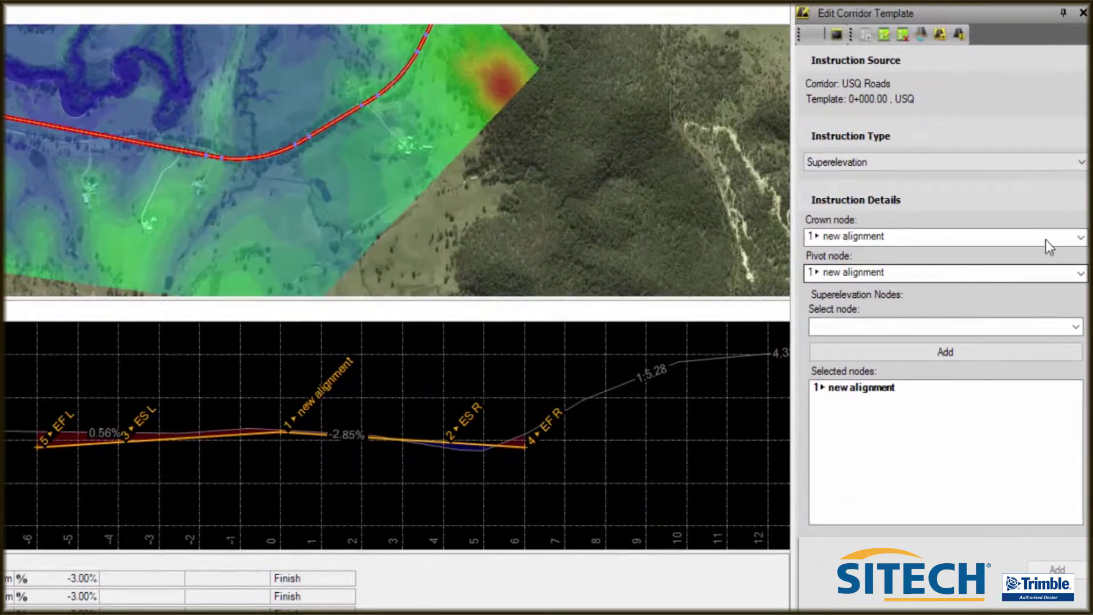
Step: Add an Offset/Elevation instruction from the EF R node with offset 2.000, elevation -1.000 and name DR R
click(1078, 163)
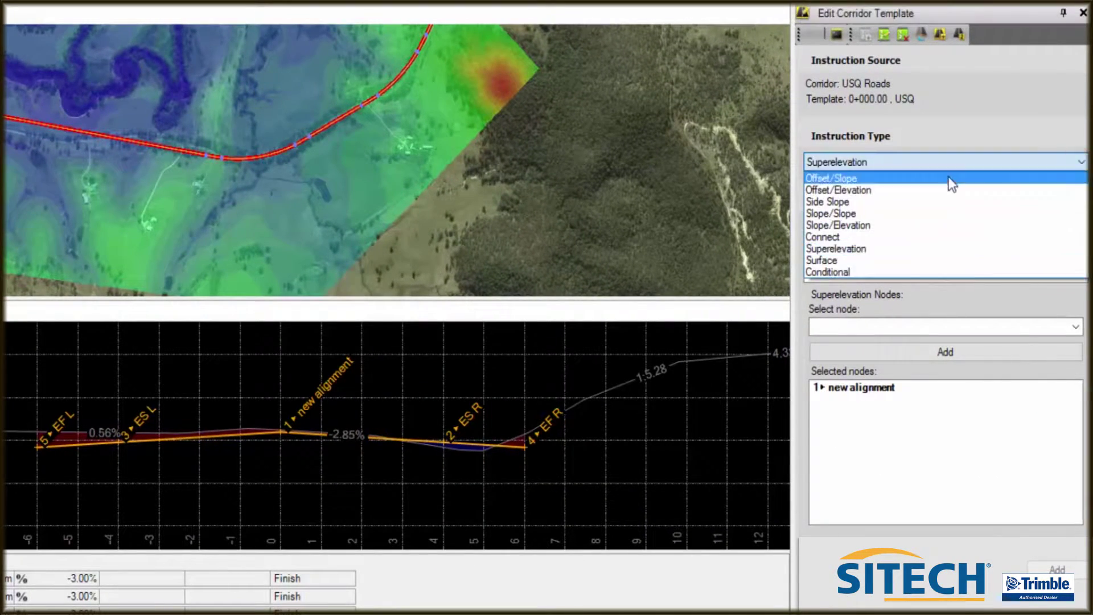
click(870, 191)
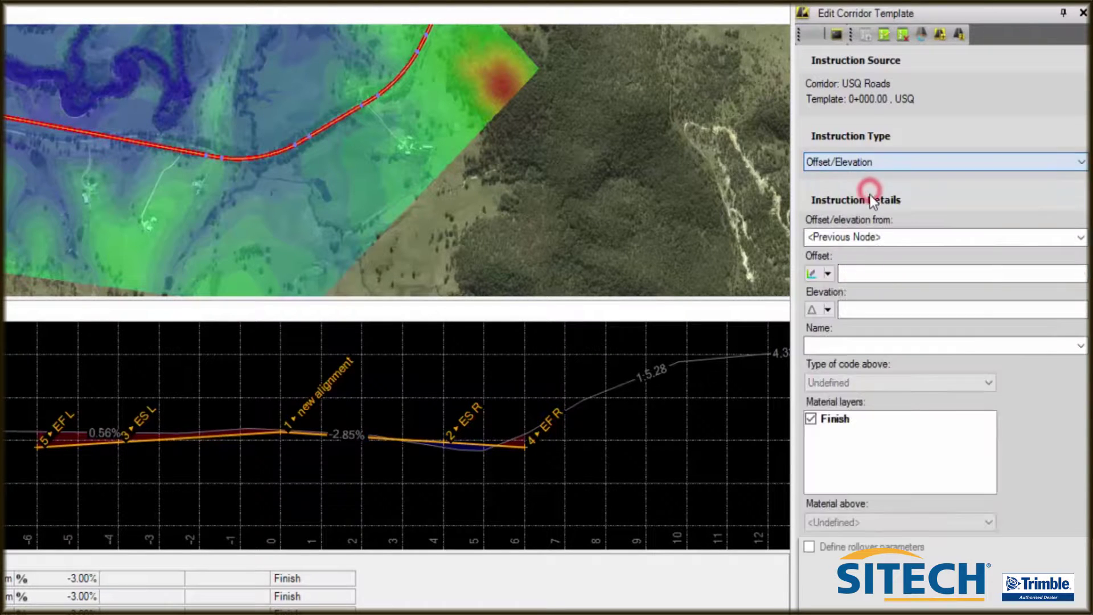
click(1080, 238)
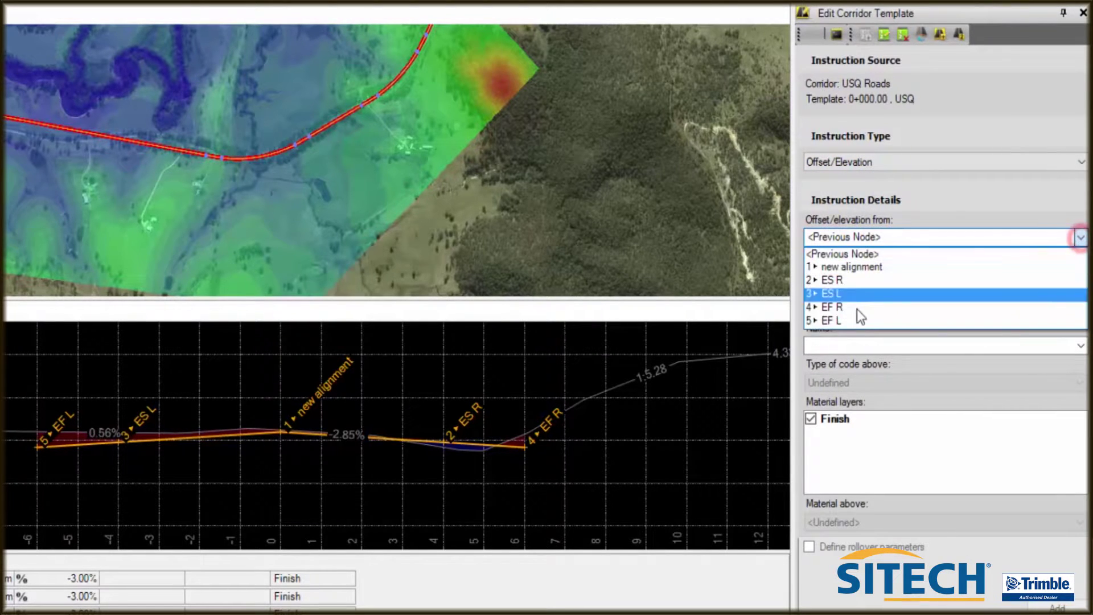
click(858, 308)
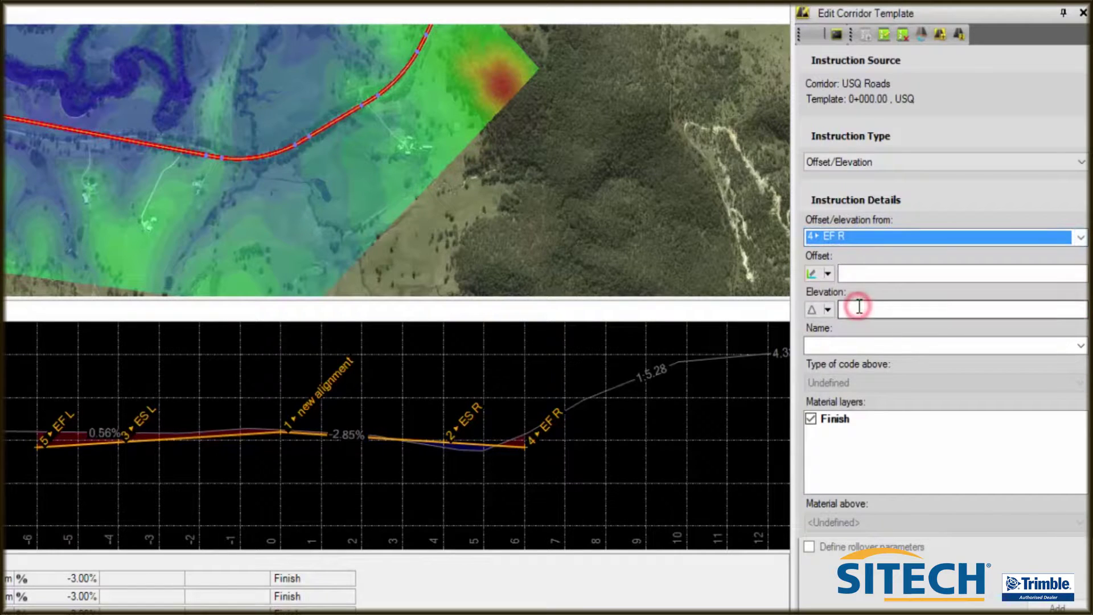
click(857, 272)
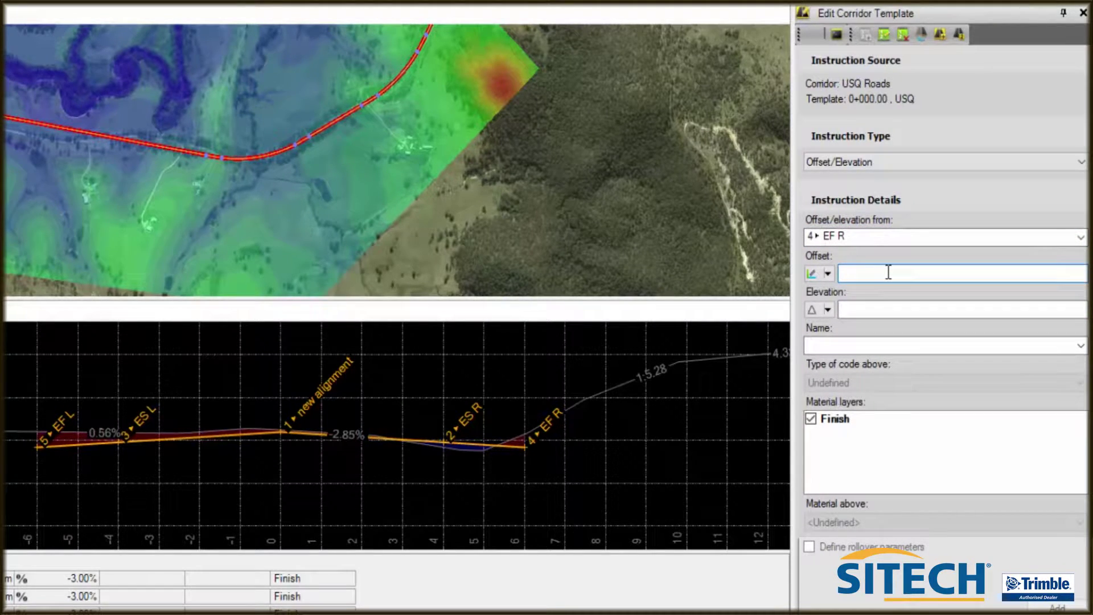
text(2)
click(864, 311)
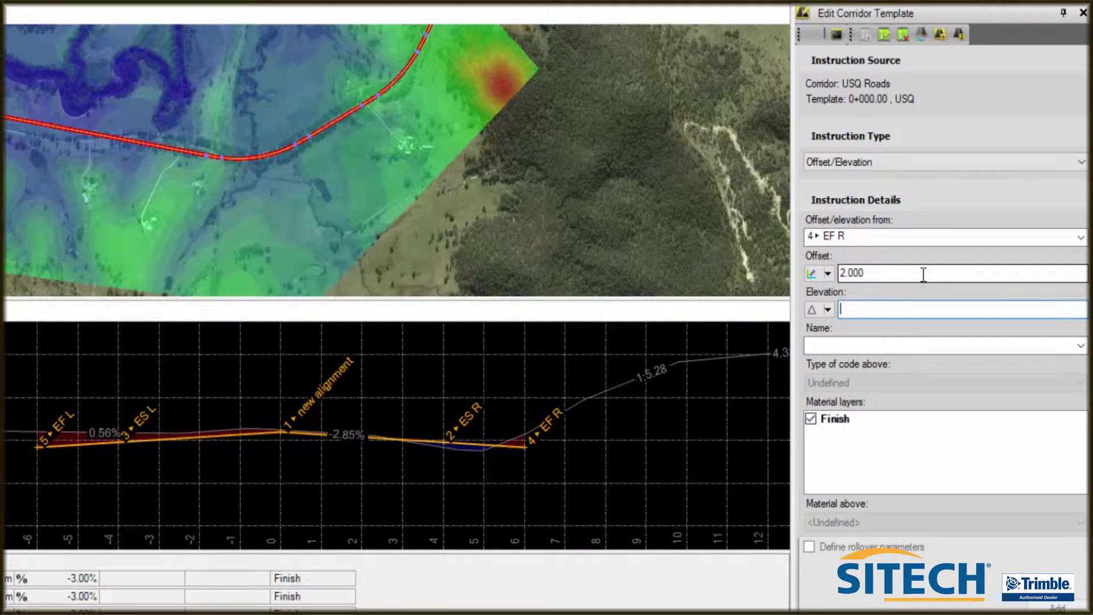
click(826, 345)
text(DR R)
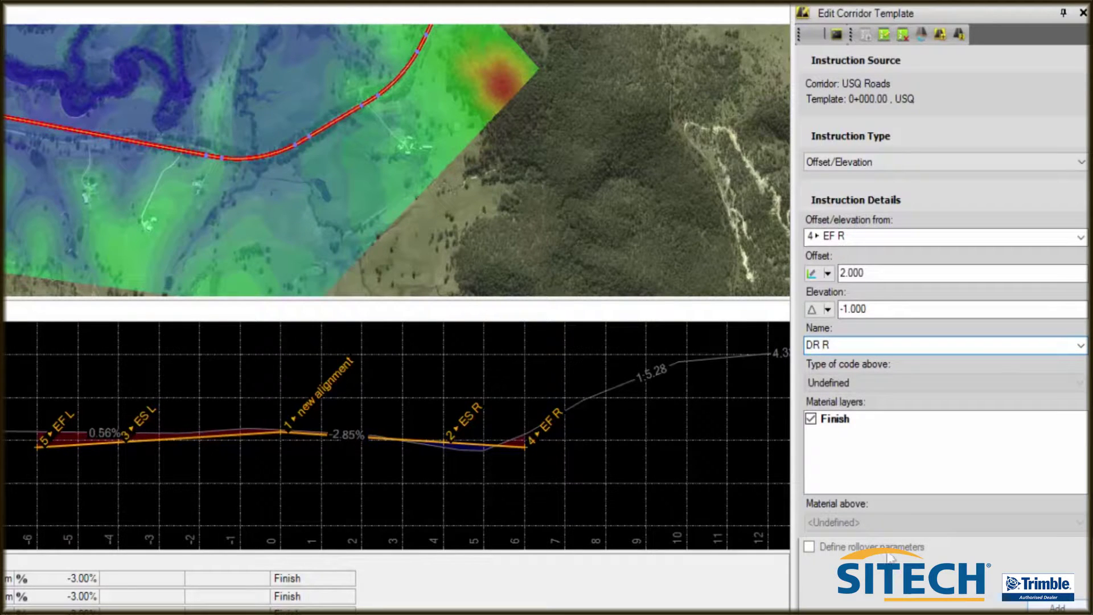
key(Return)
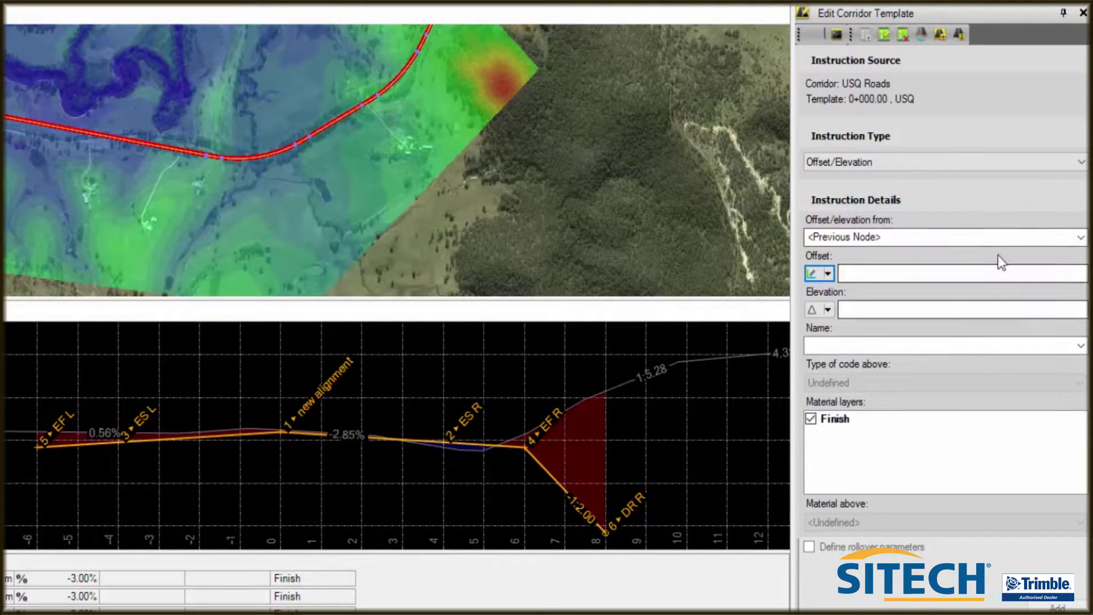
Step: Add an Offset/Elevation instruction from the EF L node with offset -2.000, elevation -1.000 and name DR L
click(1080, 237)
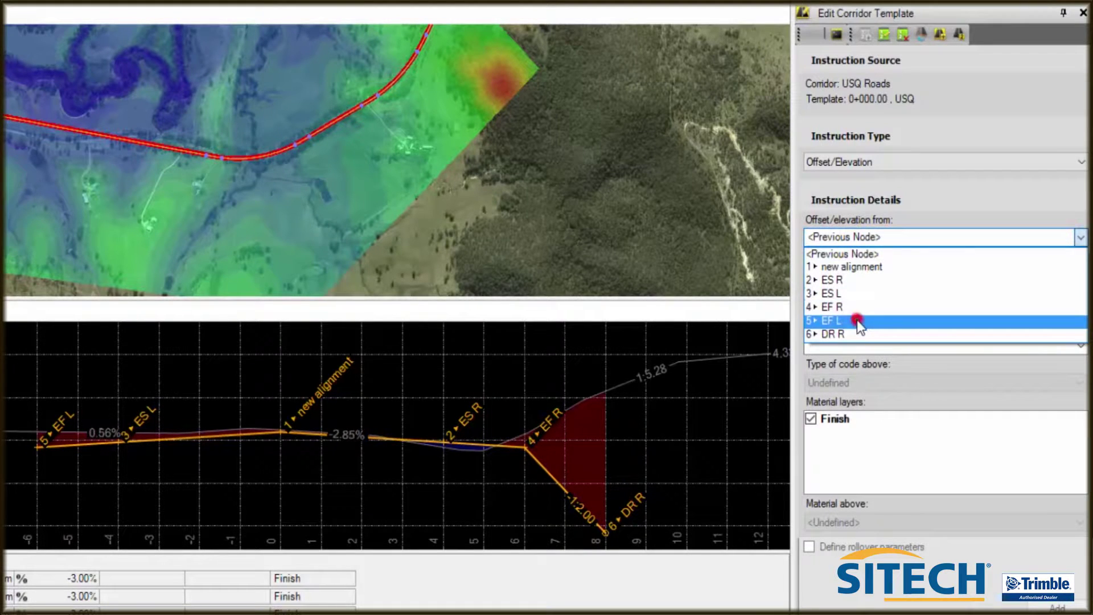
click(856, 320)
click(863, 272)
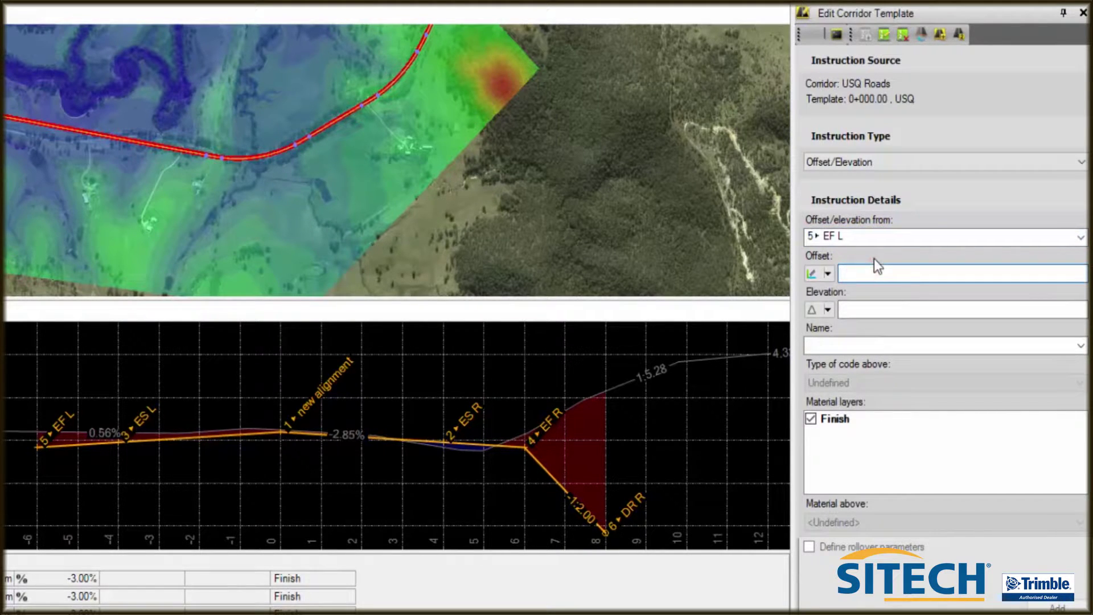
click(877, 309)
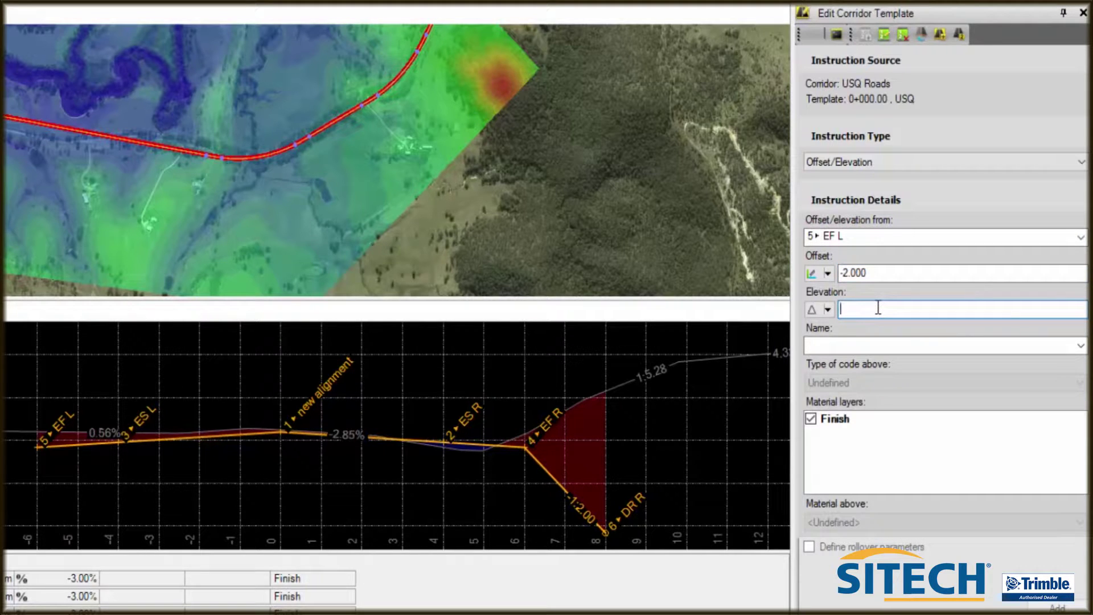
click(814, 344)
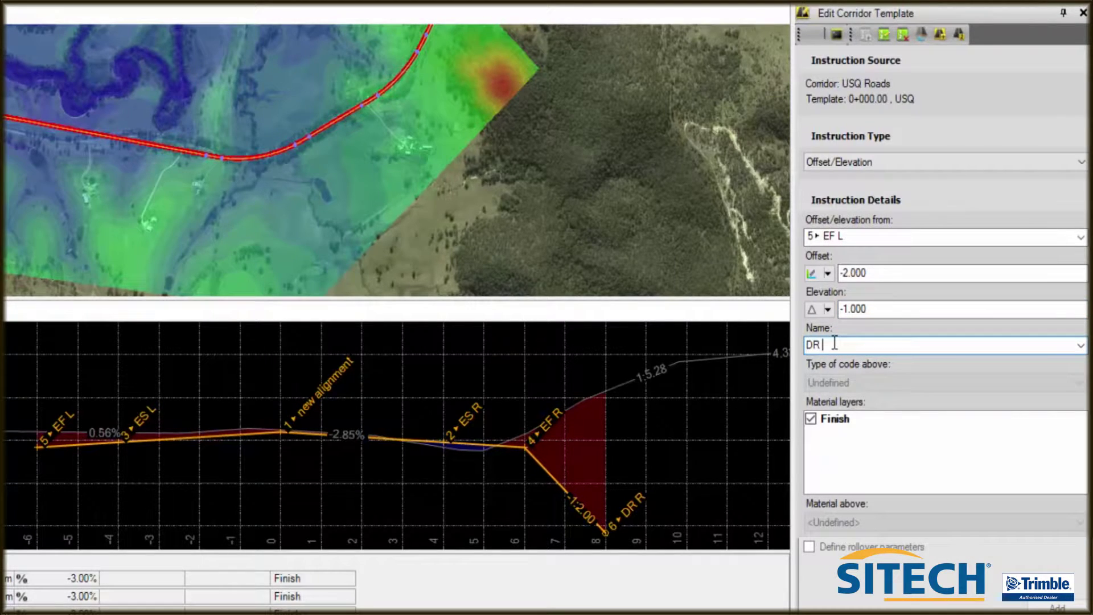
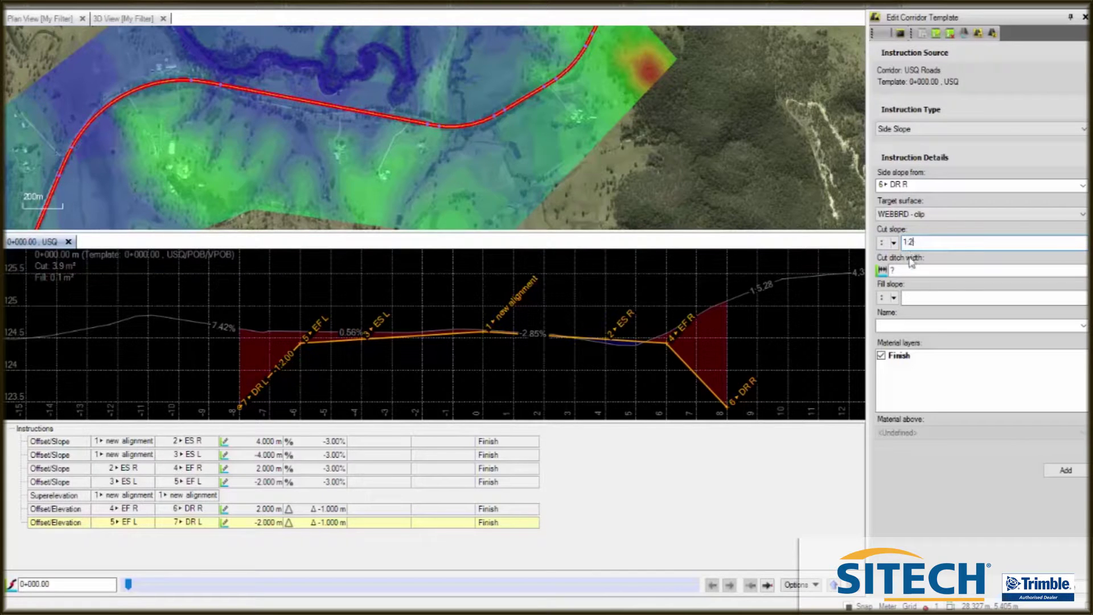
Step: Add a Side Slope instruction from DR R to the WEBBRD - clip surface with cut and fill slopes 1:2.00, cut ditch width 0.500 and name DL R
click(904, 272)
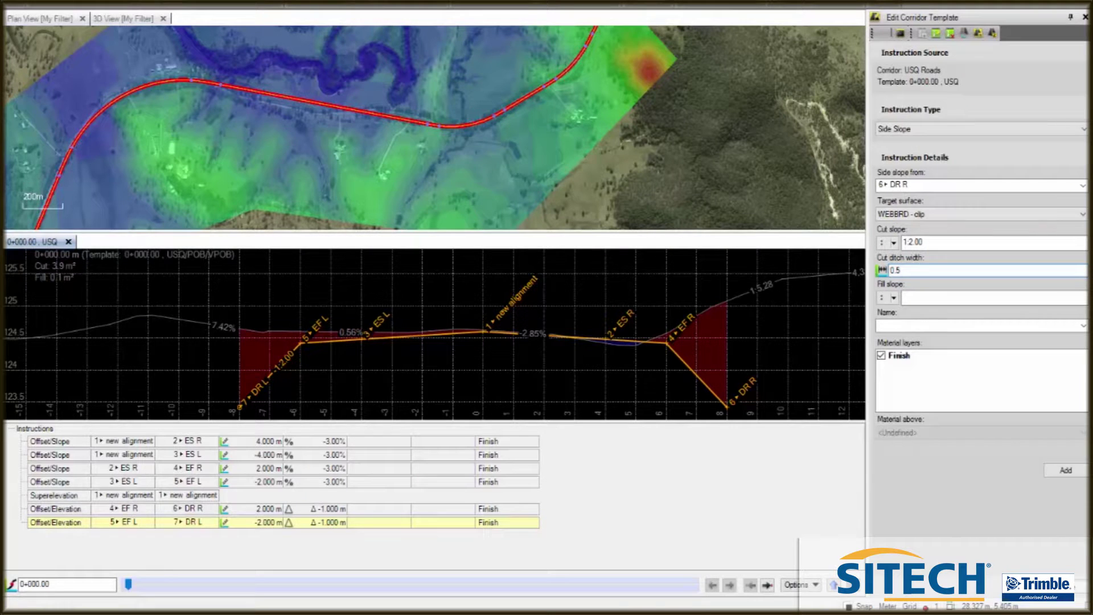
click(920, 297)
key(Tab)
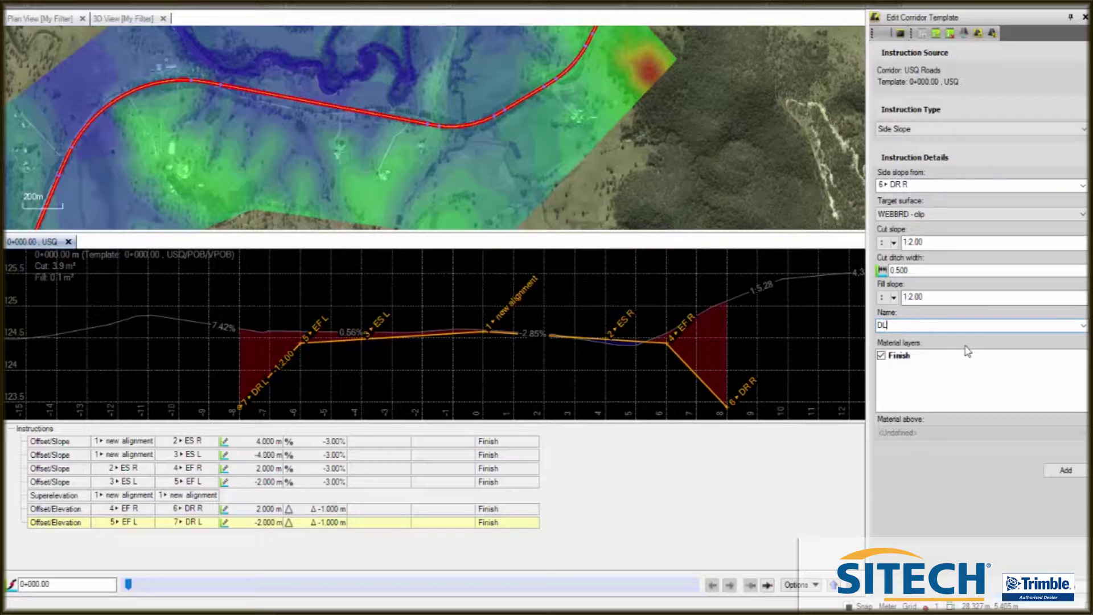
click(1065, 470)
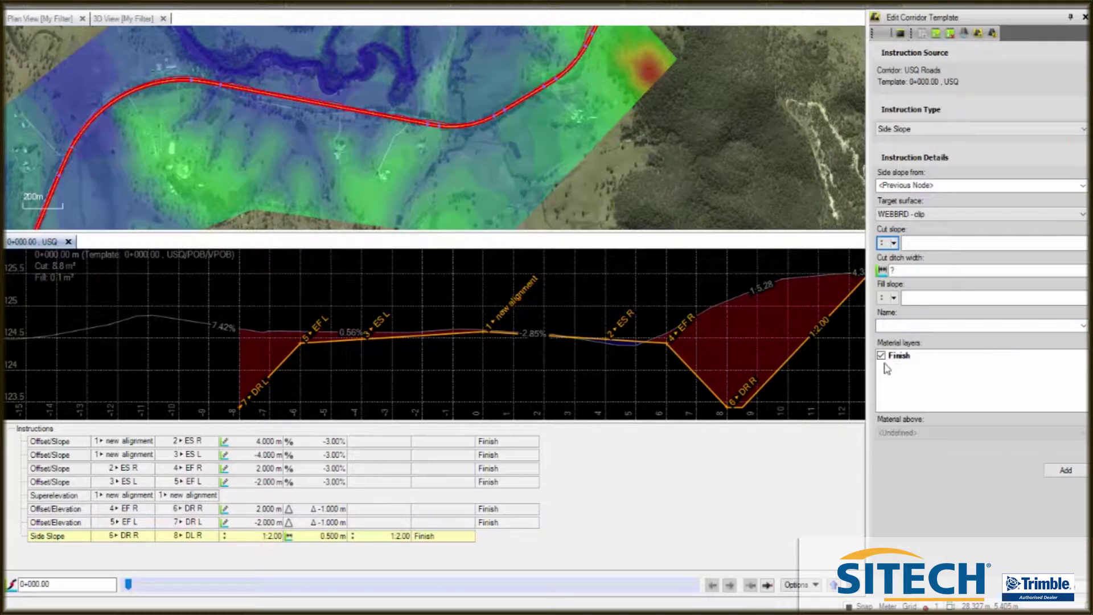
Step: Add a Side Slope instruction from DR L to the WEBBRD - clip surface with cut and fill slopes 1:2.00, cut ditch width 0.500 and name DL L
click(1081, 185)
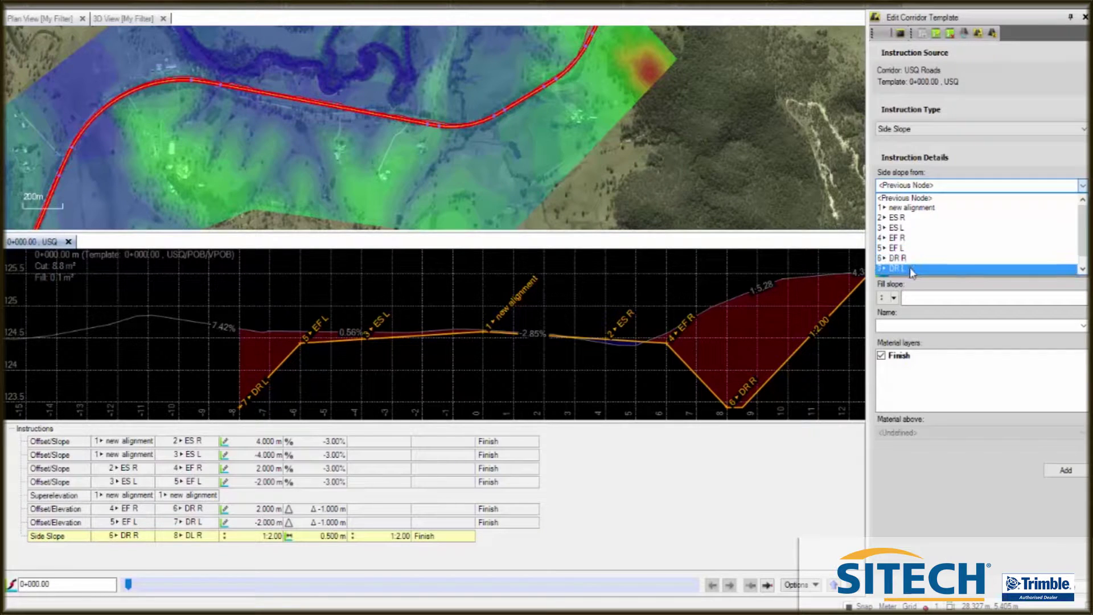
click(913, 268)
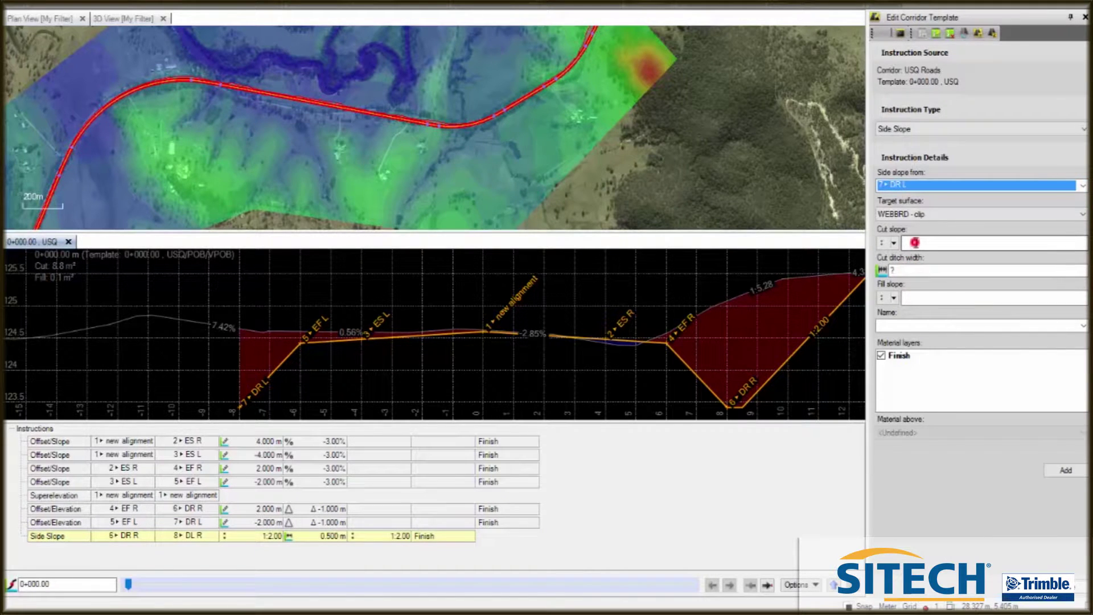
click(914, 243)
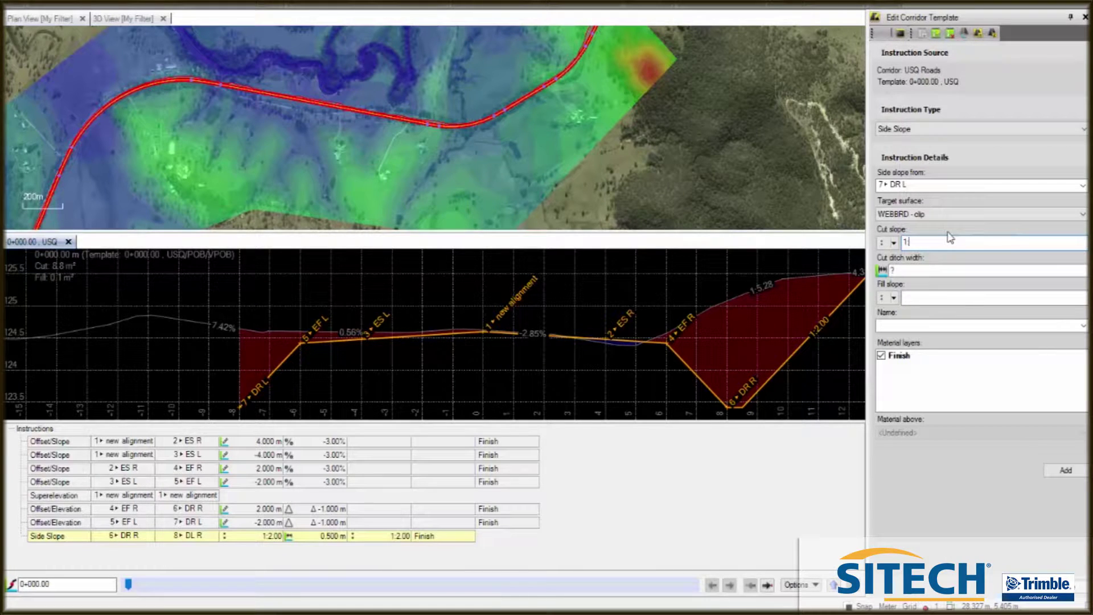
text(1:2)
click(915, 269)
text(5)
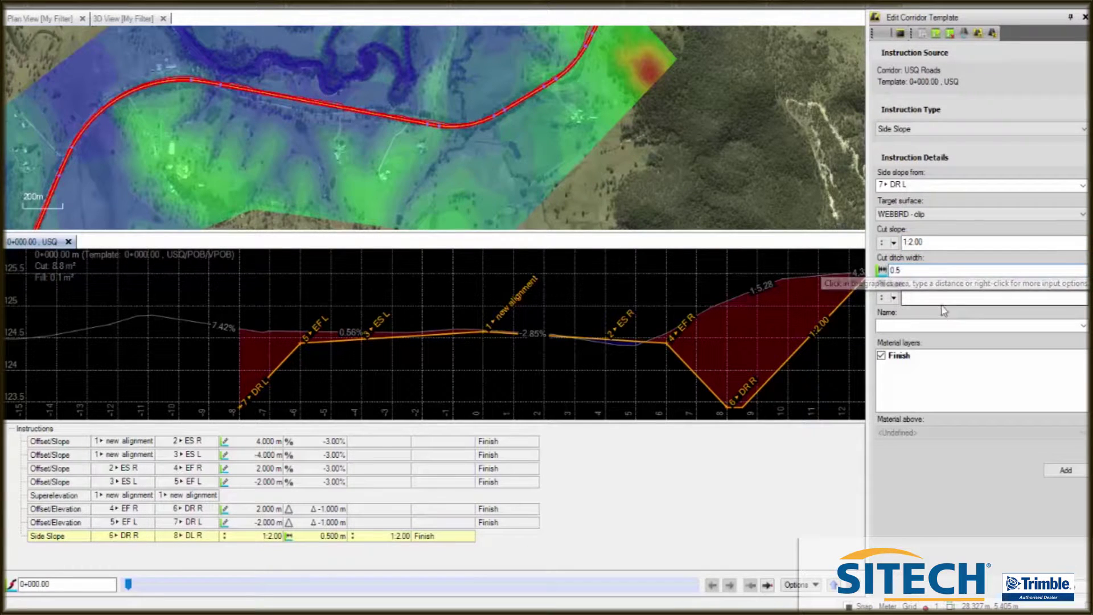
click(926, 296)
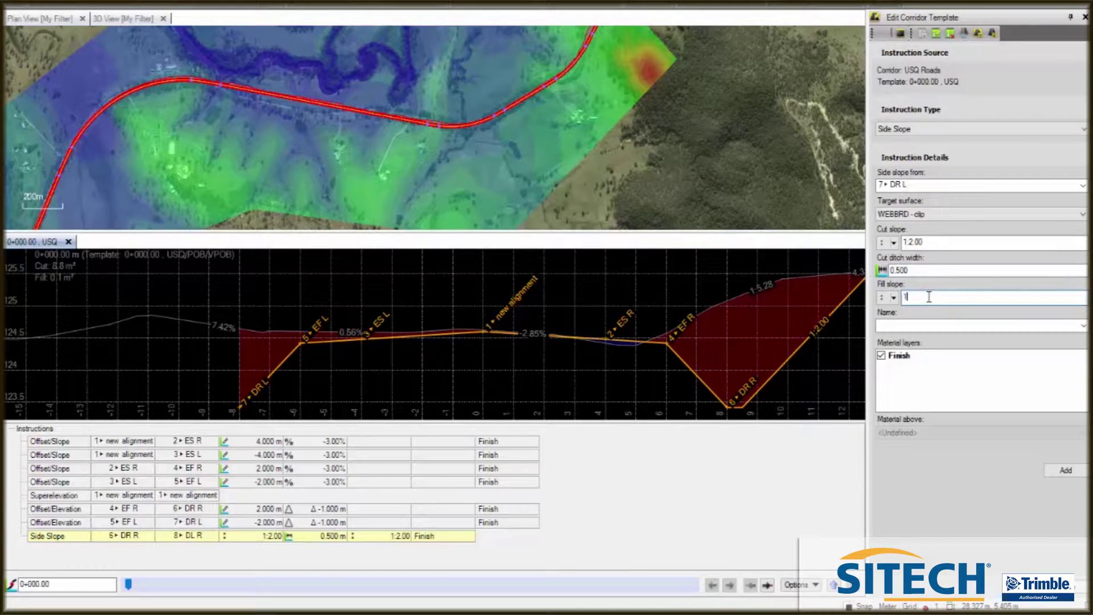
text(1:2)
click(921, 323)
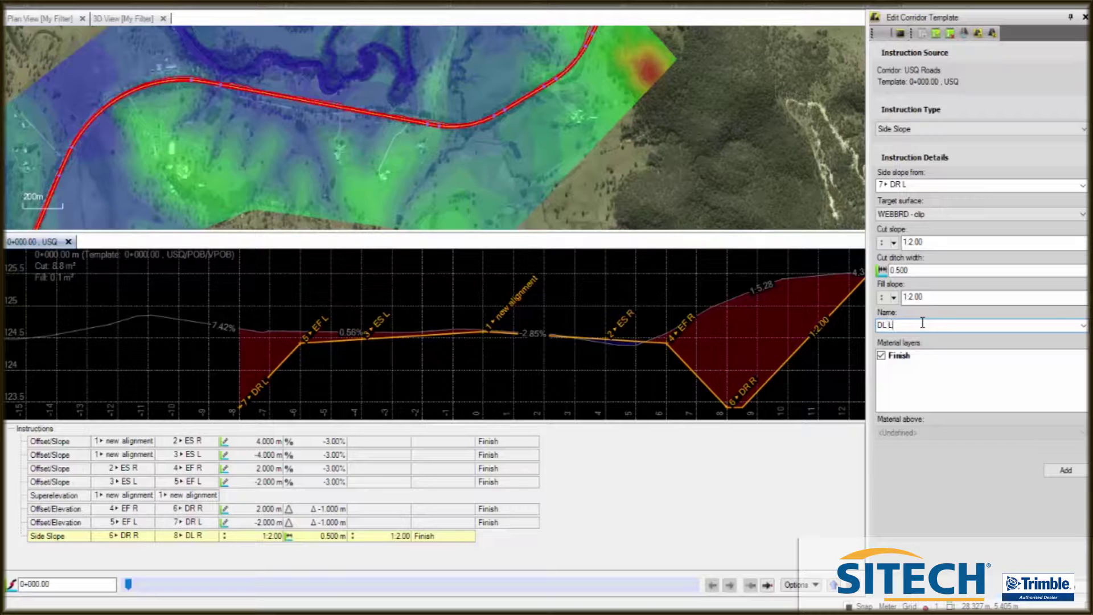
text(DL L)
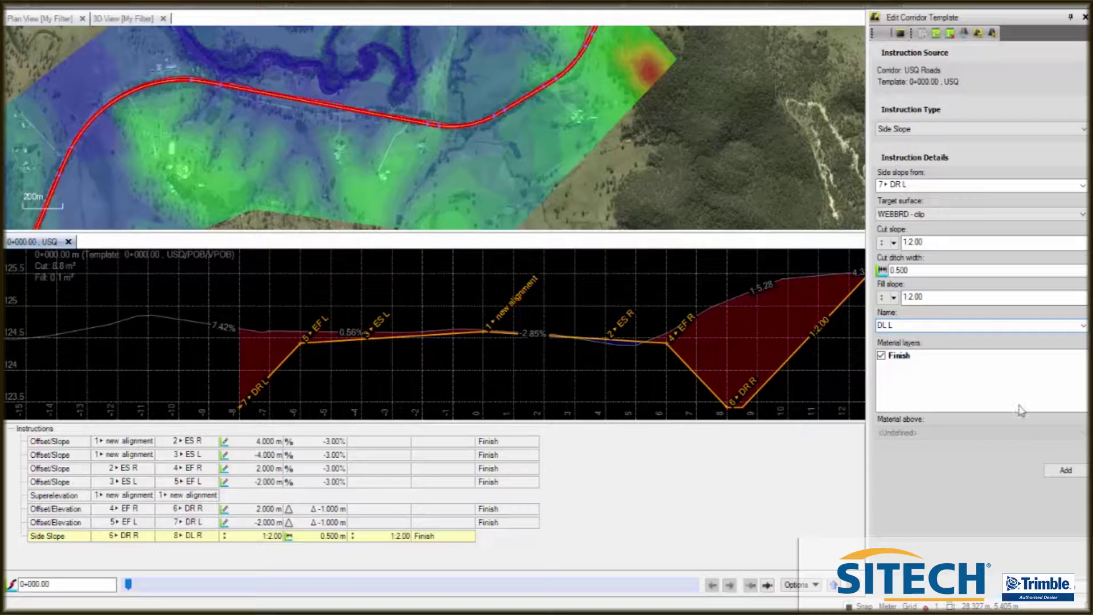
click(1065, 470)
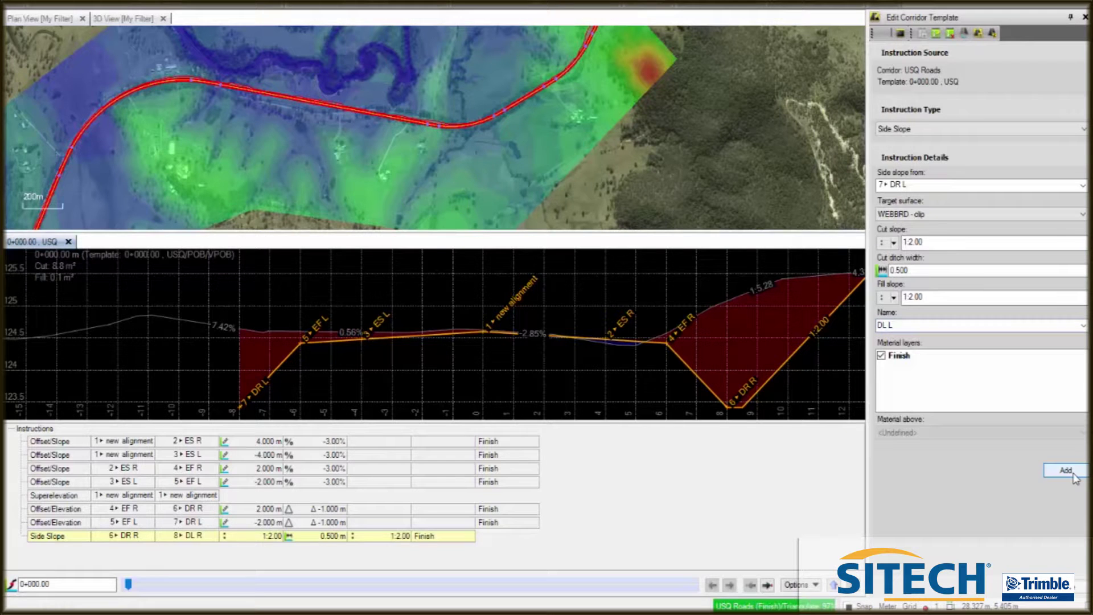
Step: Examine the drains and side slopes in the cross-sections along the whole corridor and return to station 0+000.00
scroll(486, 355, down, 5)
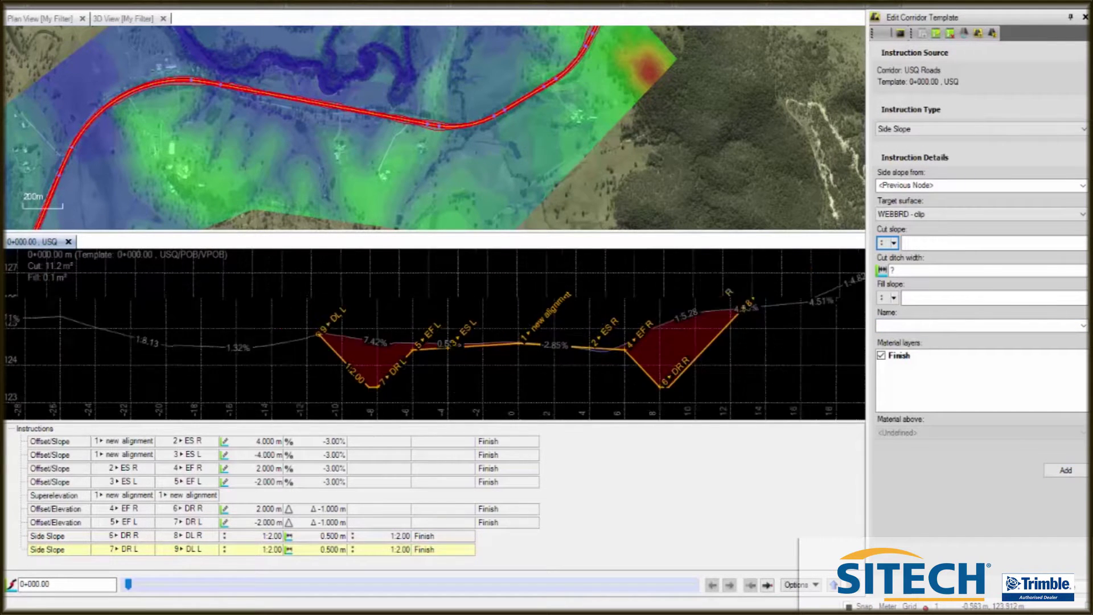
click(132, 585)
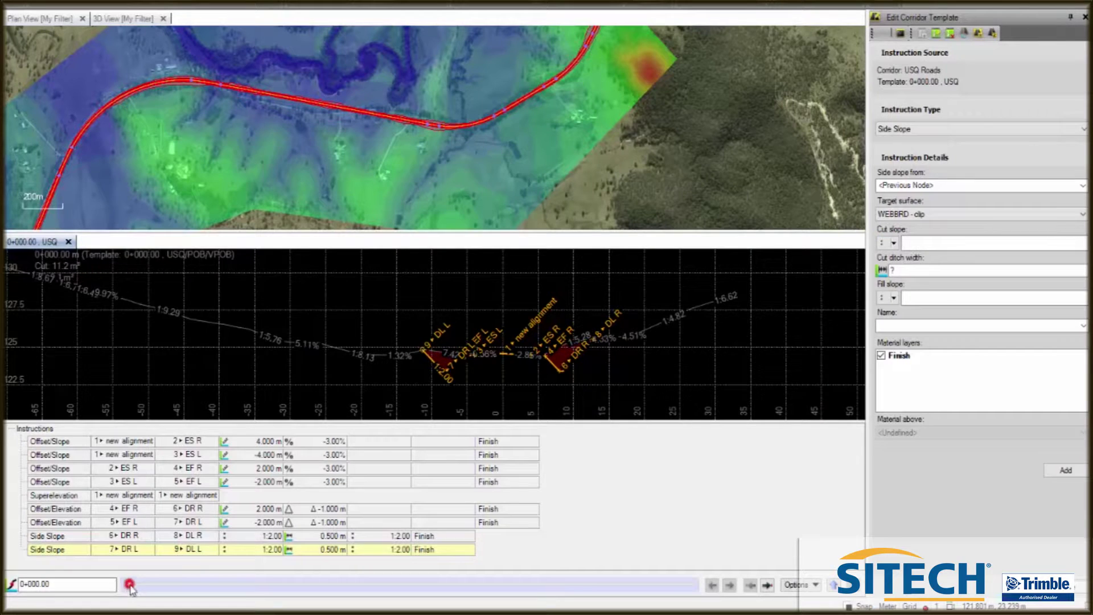
drag(132, 584, 700, 591)
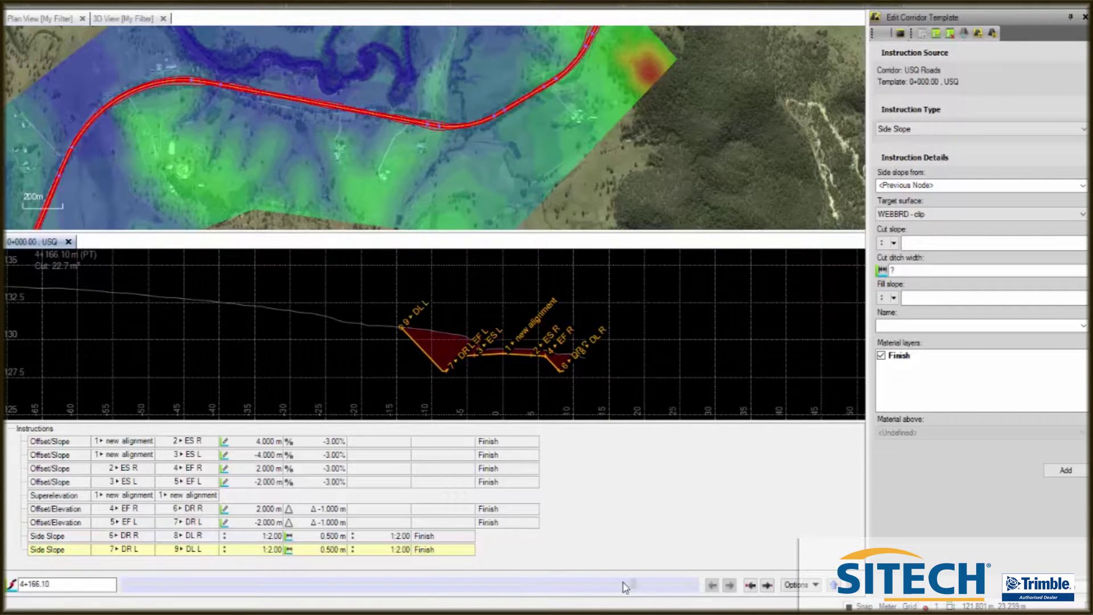
click(128, 586)
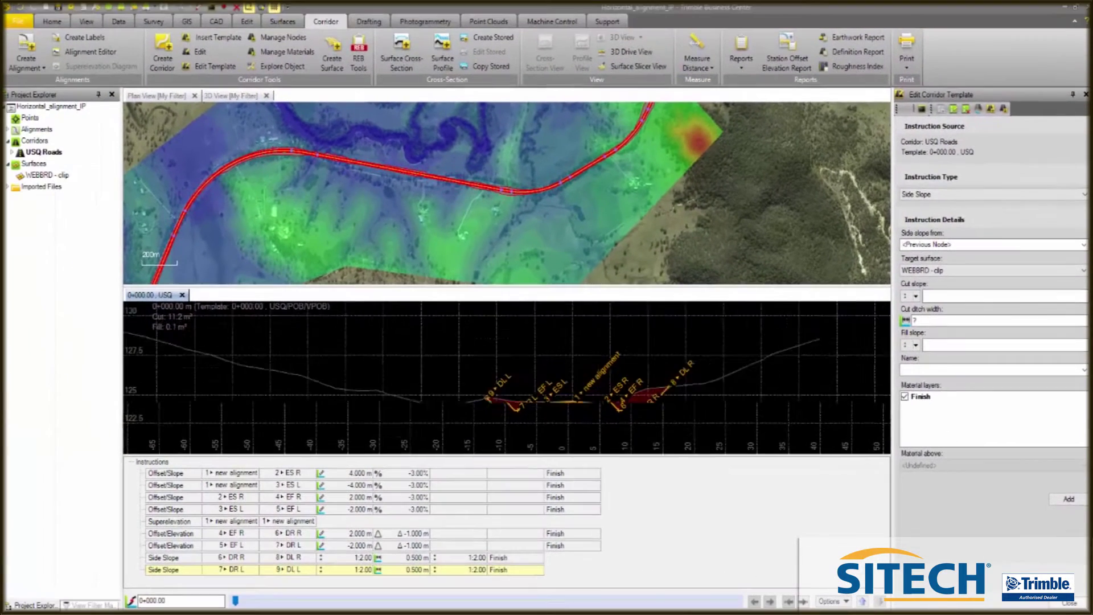
scroll(598, 432, up, 4)
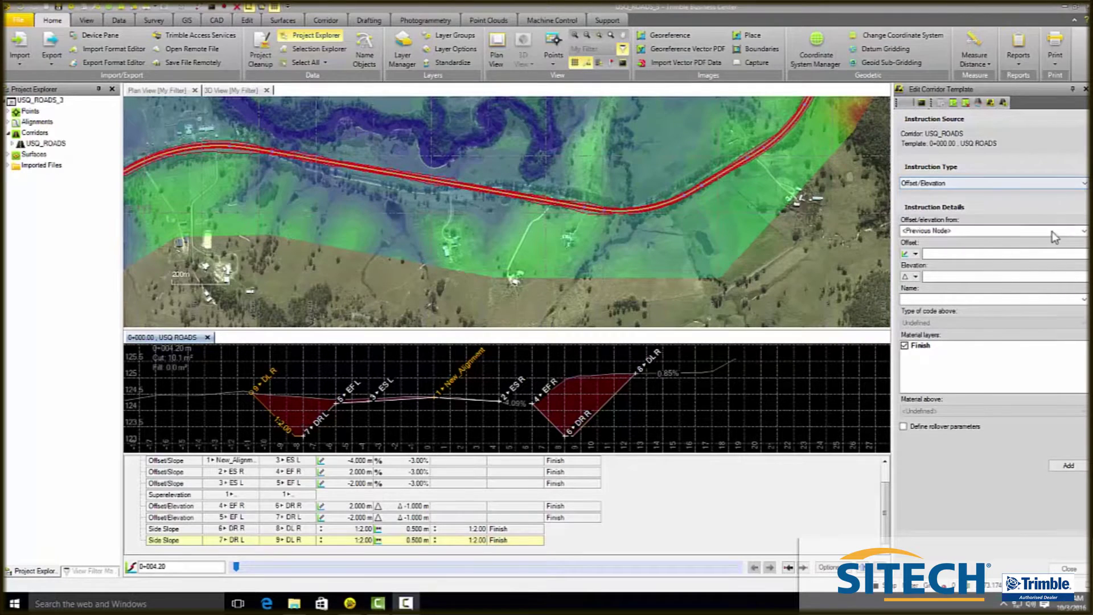
Step: Add an Offset/Elevation instruction from the New_Alignment node with offset 0.000, elevation -0.300 and name SG CL, excluded from the Finish material layer
click(1084, 231)
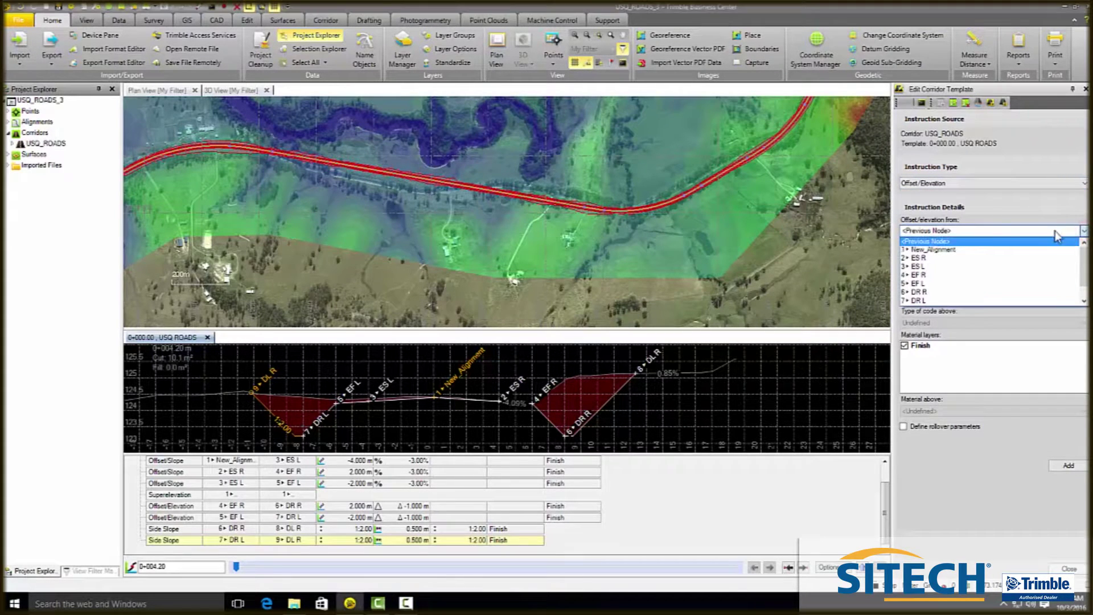
click(960, 251)
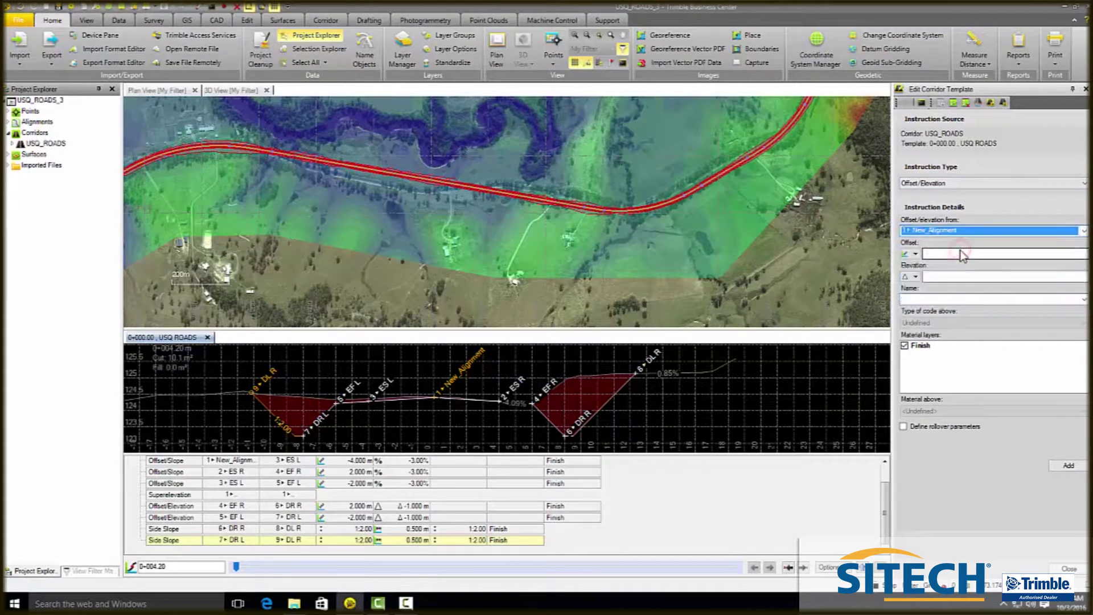
click(945, 254)
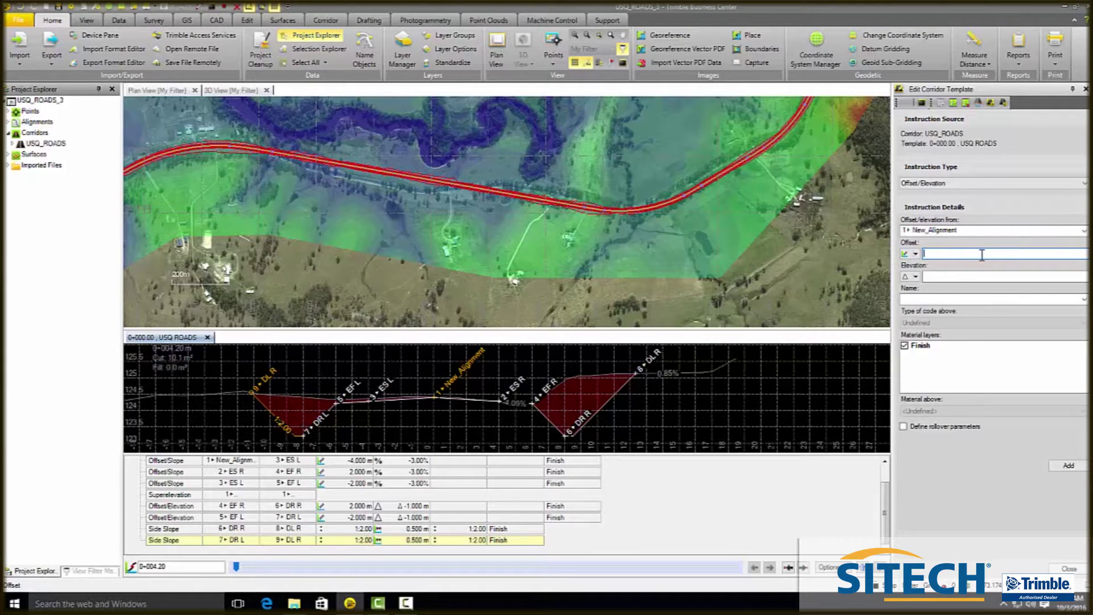
click(960, 277)
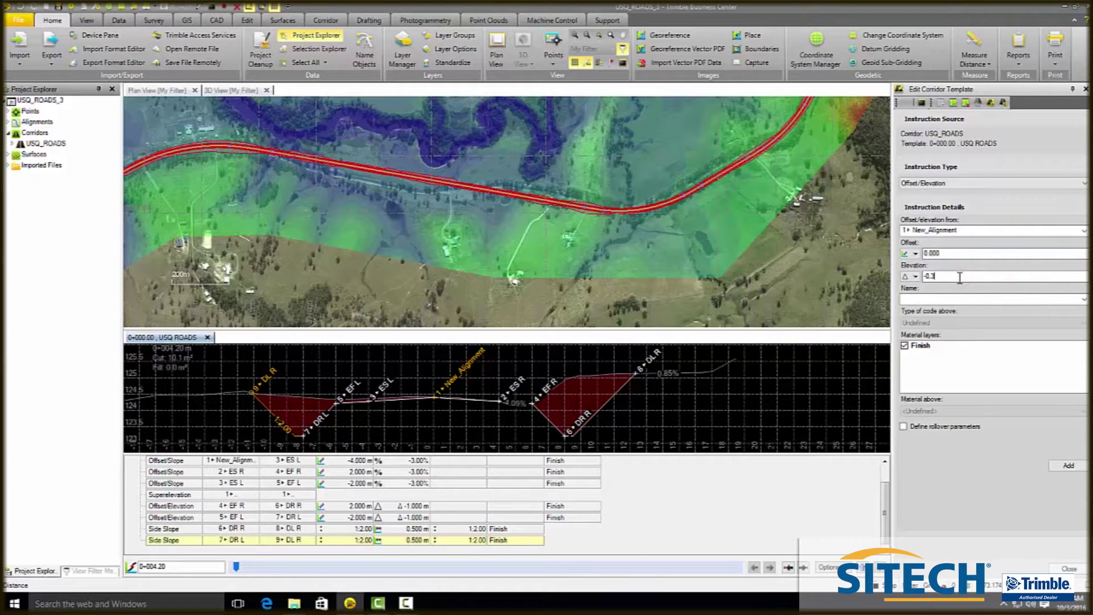
click(946, 297)
click(904, 345)
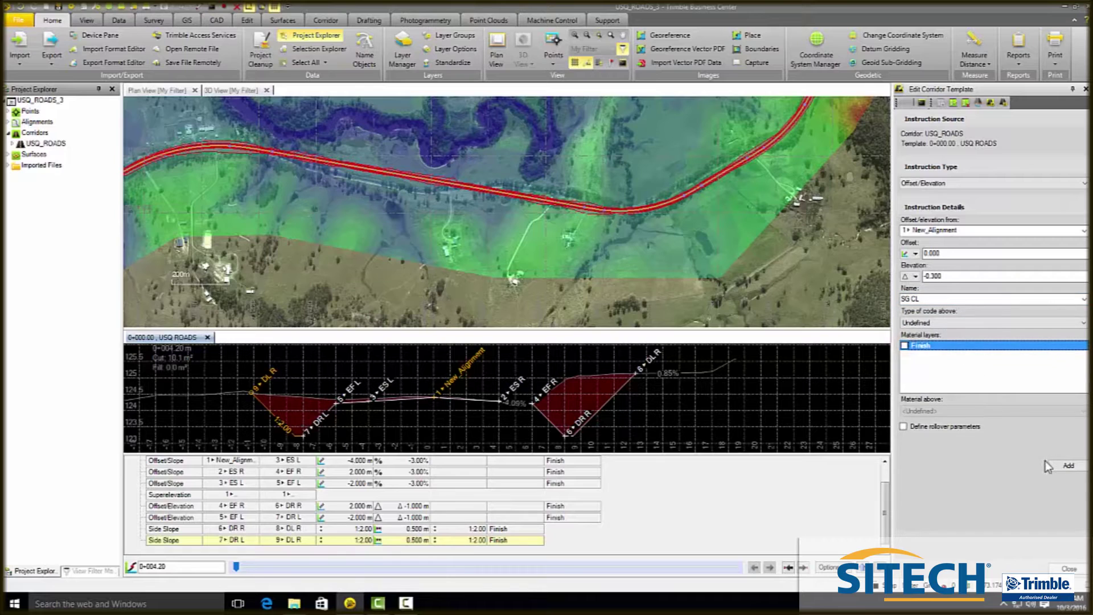
click(1073, 465)
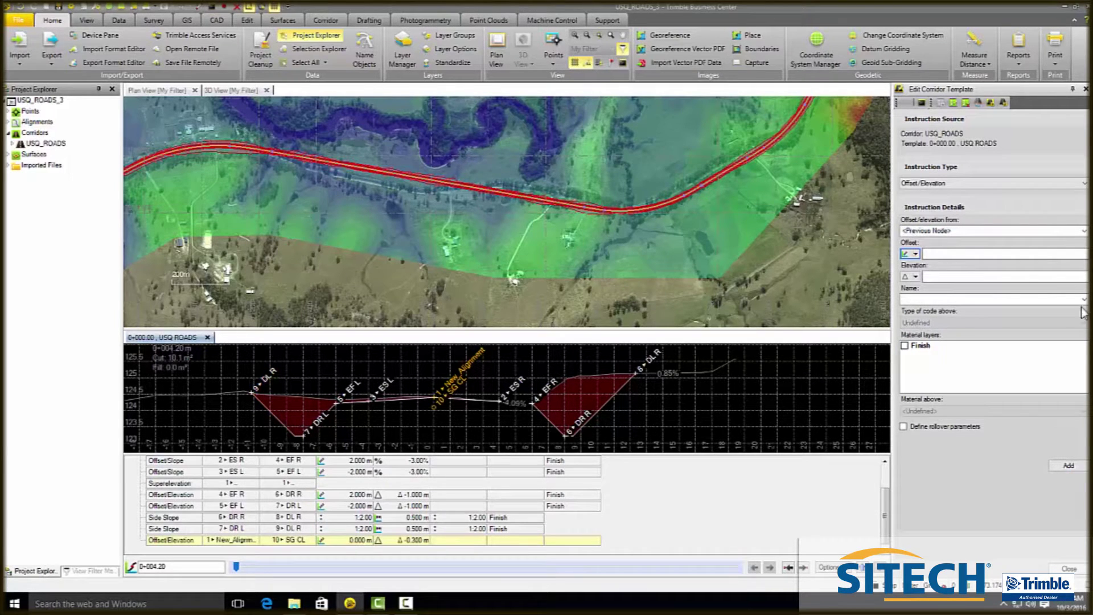
Step: Create a new material layer named Subgrade and return to the corridor template
click(1003, 103)
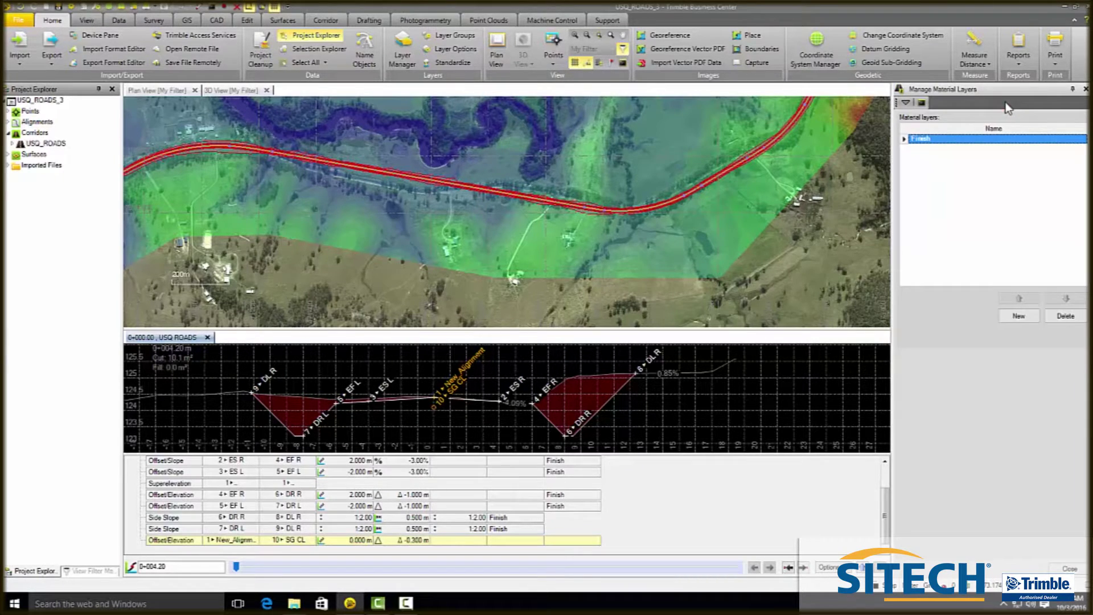
click(1018, 316)
text(Subgrade)
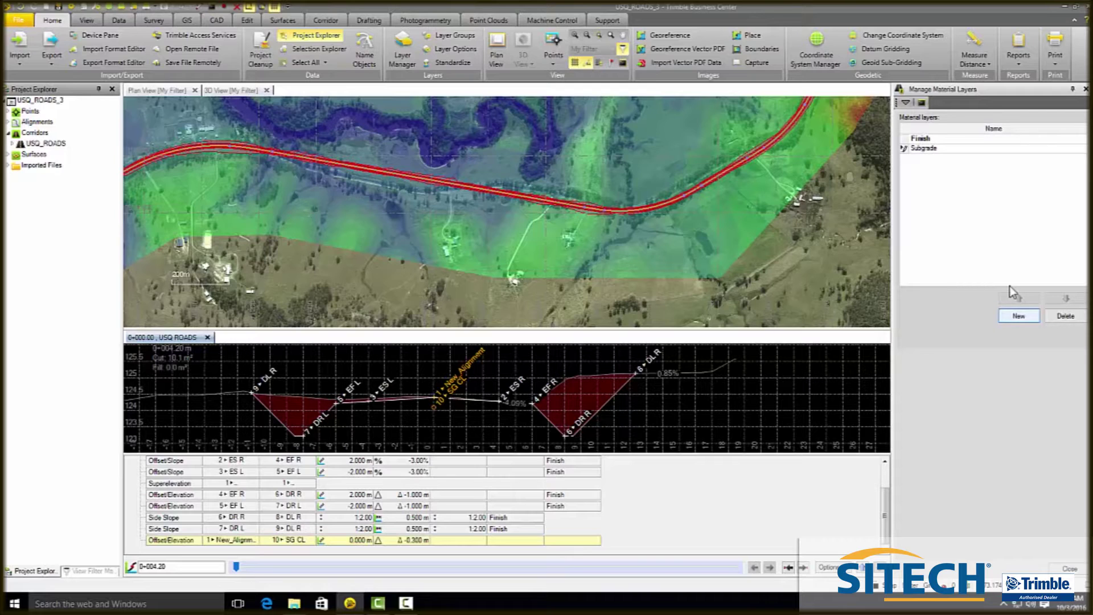
key(Return)
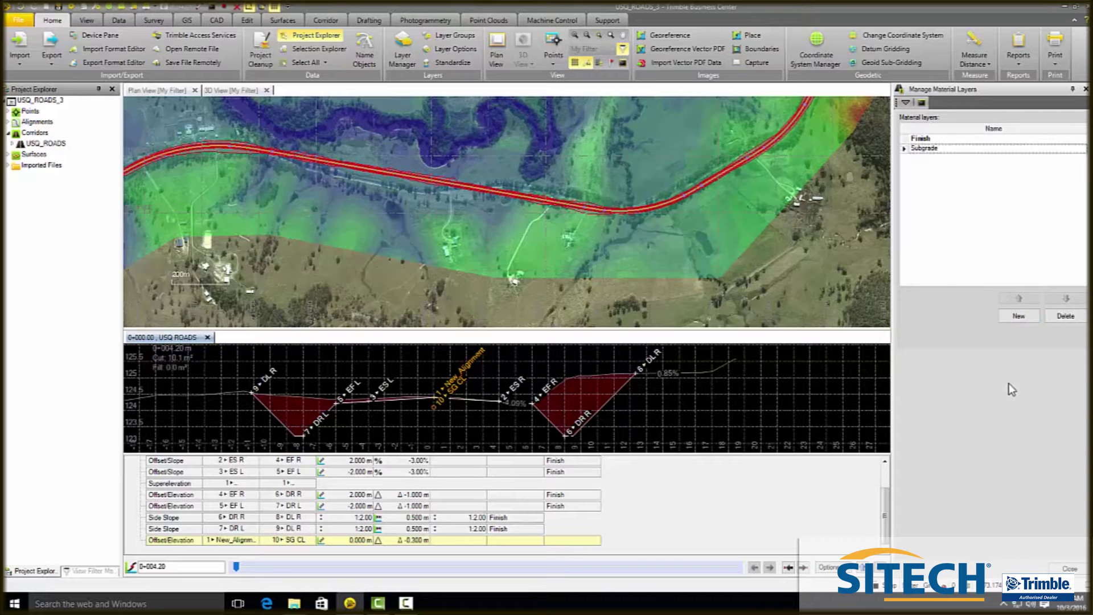
click(1073, 569)
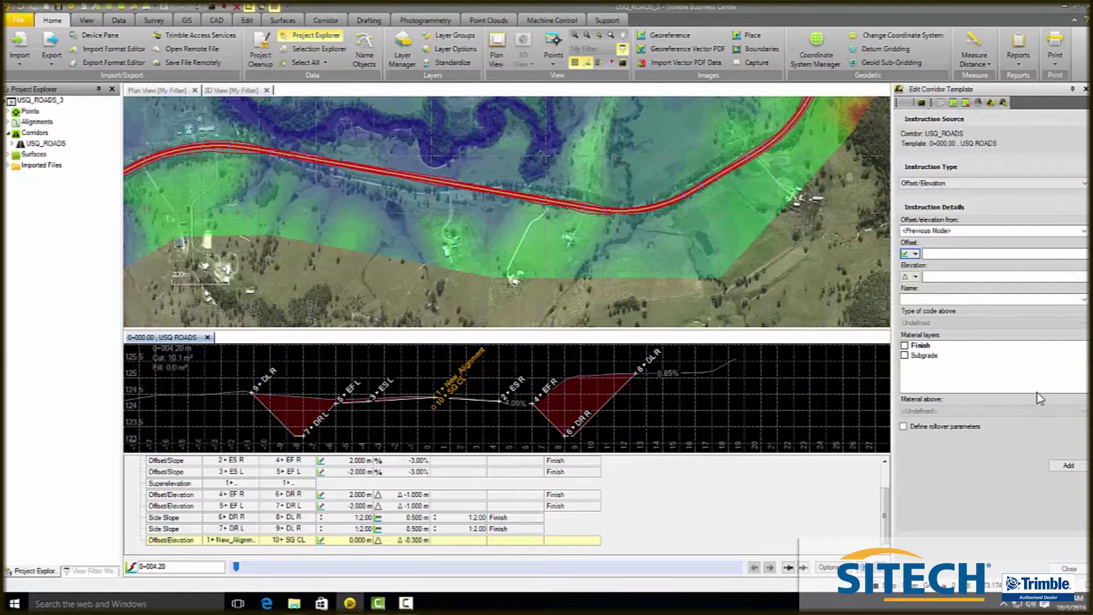
Step: Set up a Slope/Slope instruction with SG CL as the first slope node
click(1035, 182)
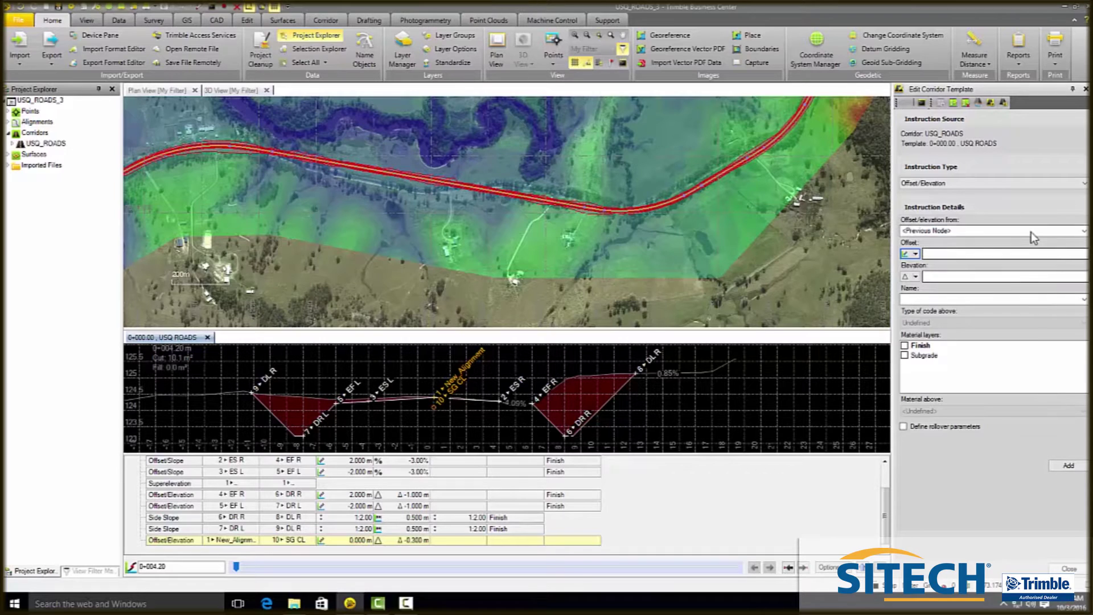
click(1031, 232)
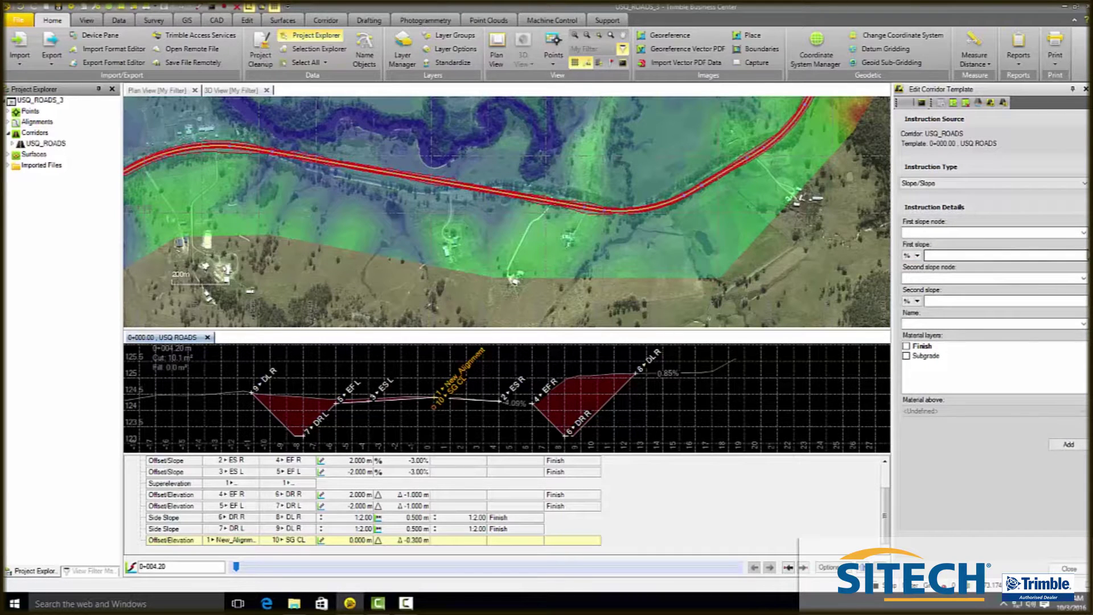
click(1084, 183)
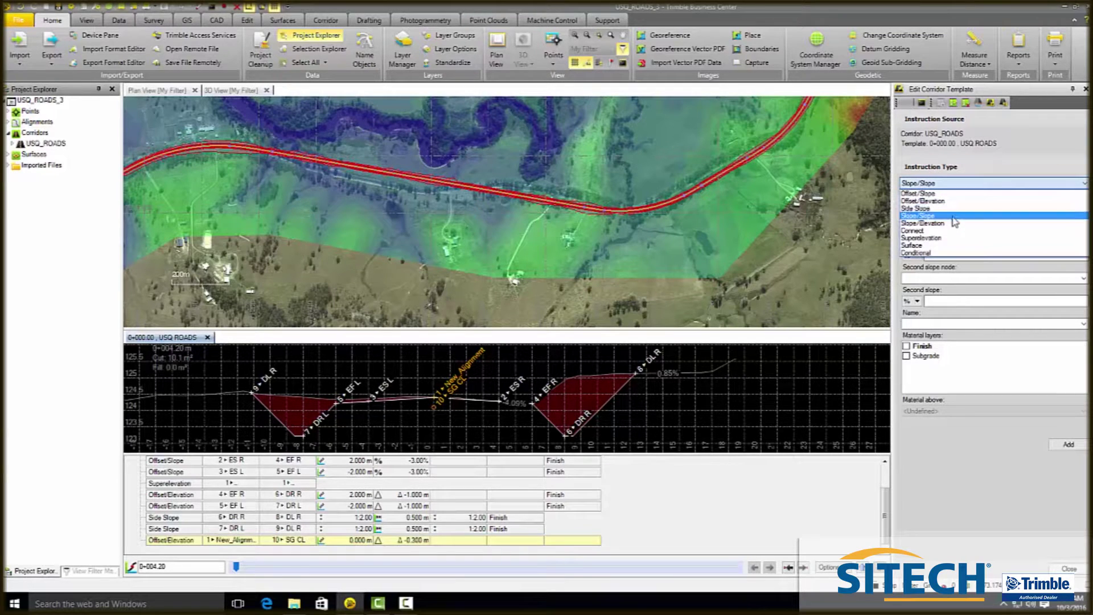
click(952, 220)
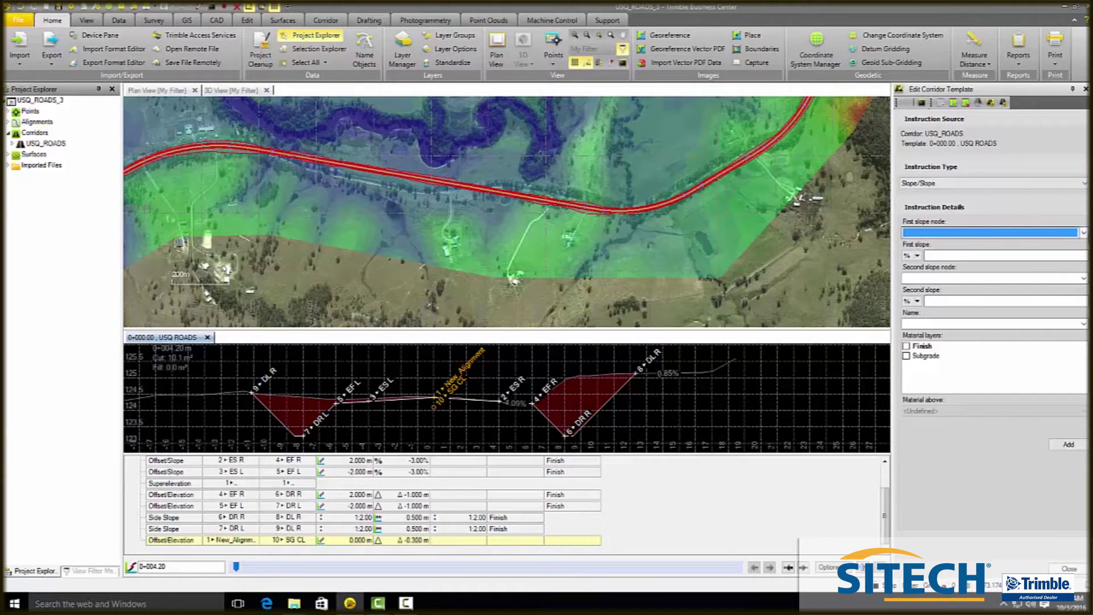
click(1084, 234)
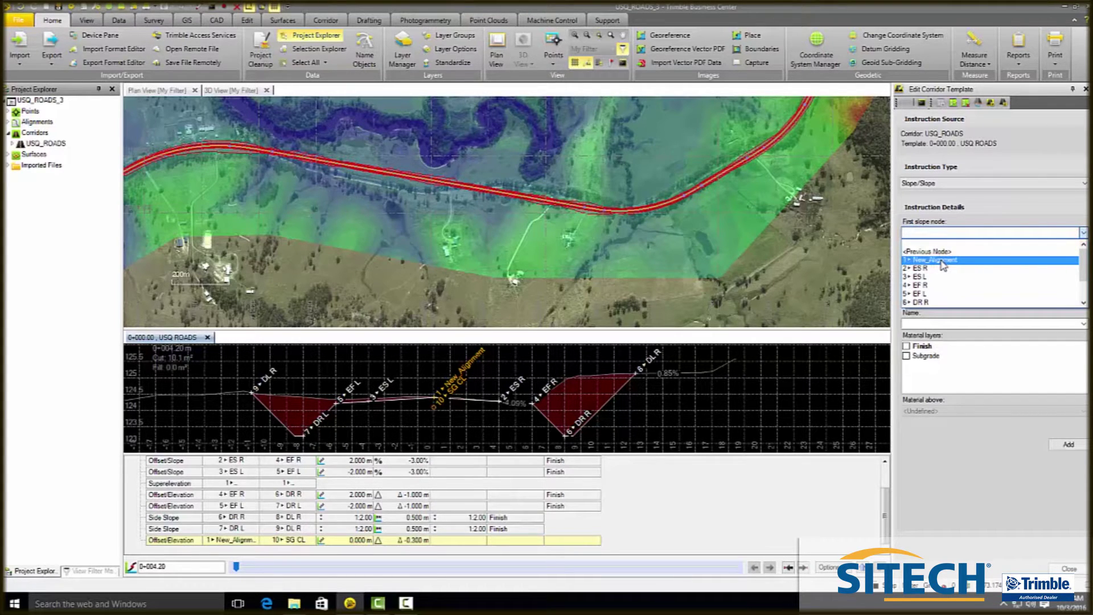
scroll(979, 284, down, 1)
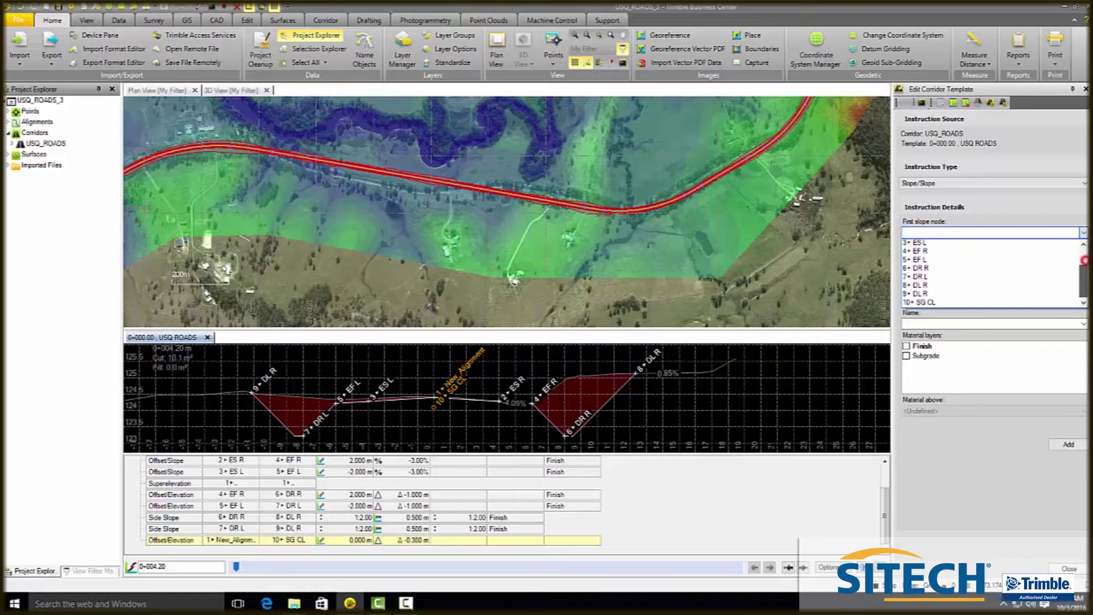
click(933, 302)
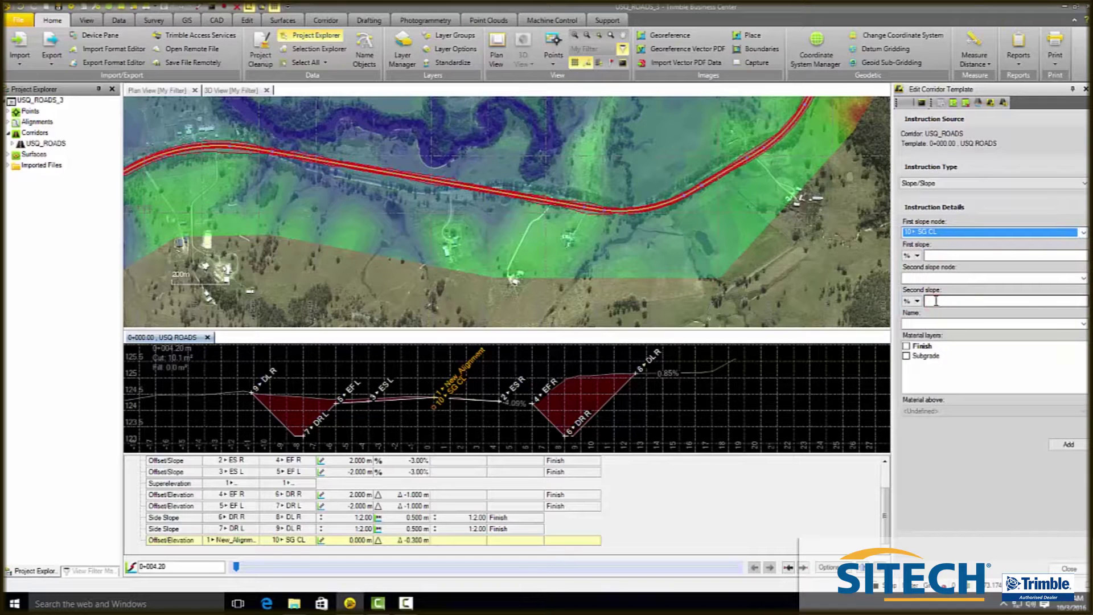
Step: Define the first slope node to node, from New_Alignment to EF R
click(917, 255)
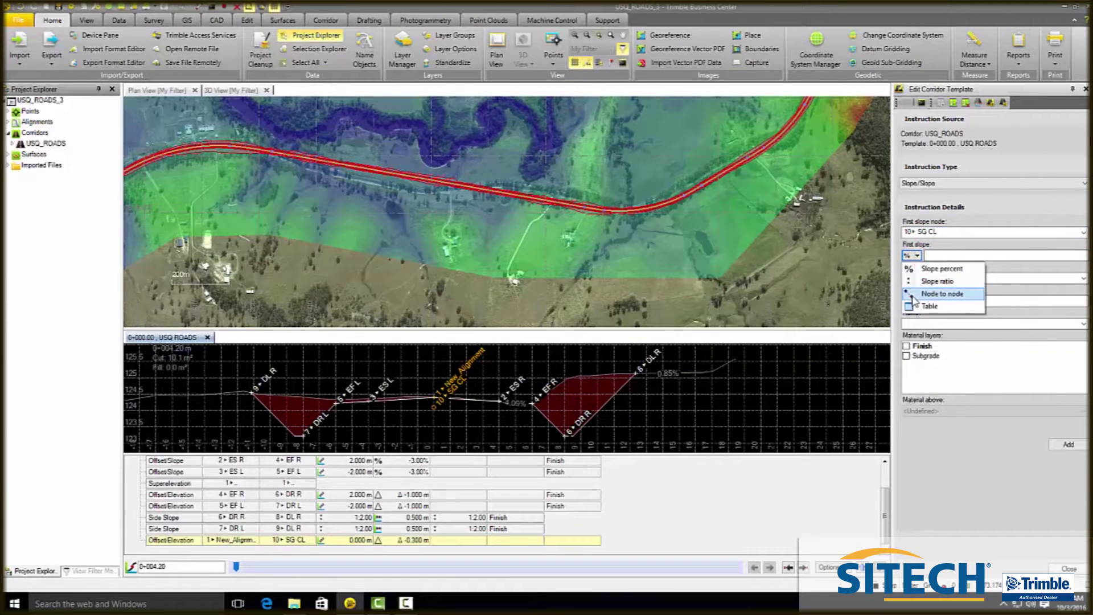
click(933, 290)
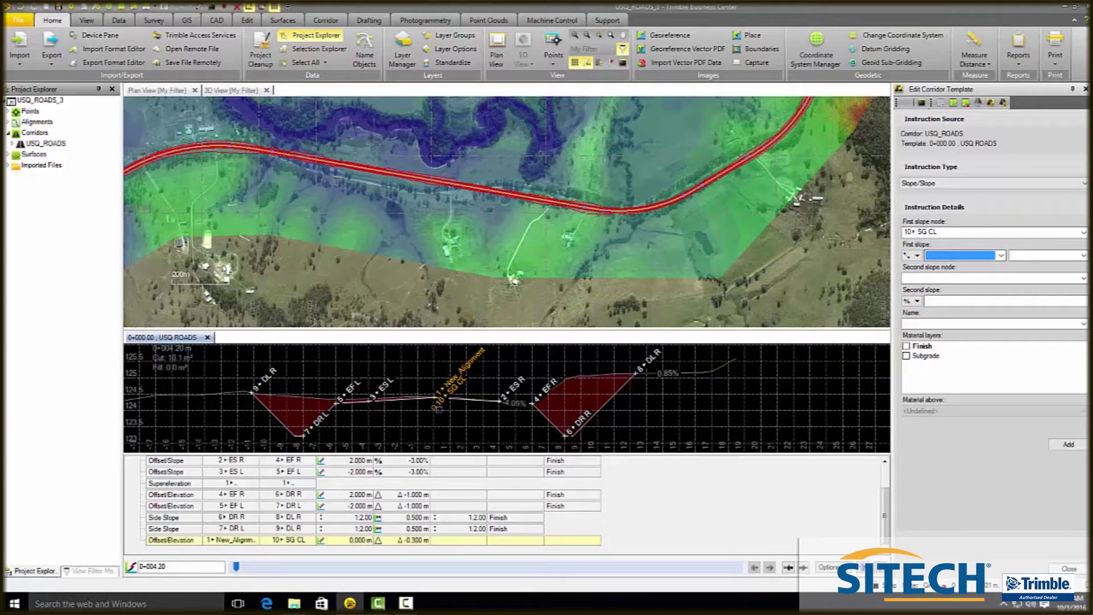
scroll(435, 405, up, 2)
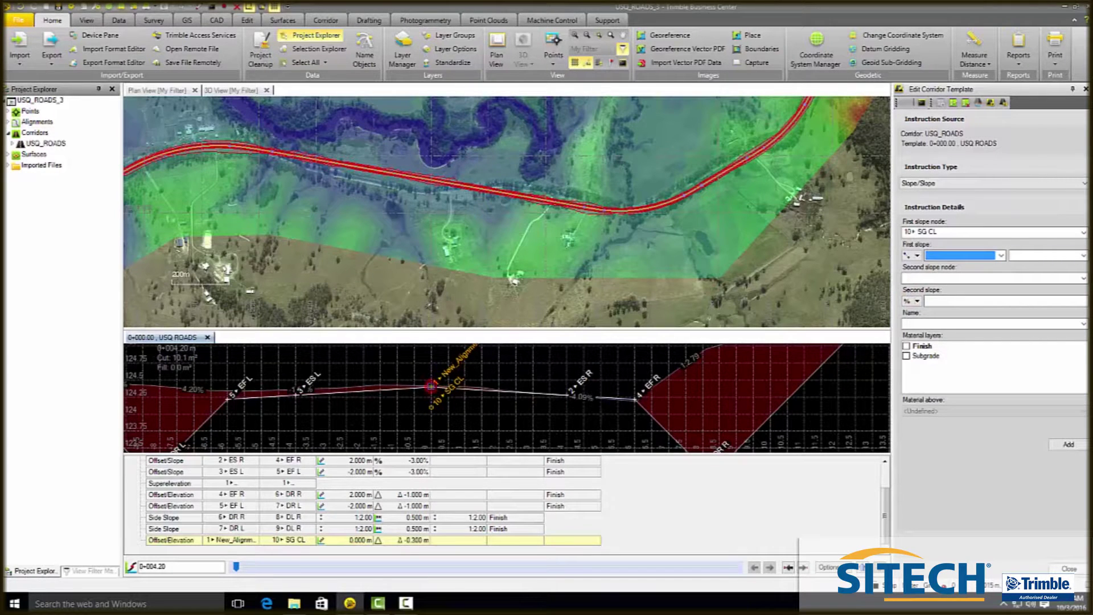
click(430, 387)
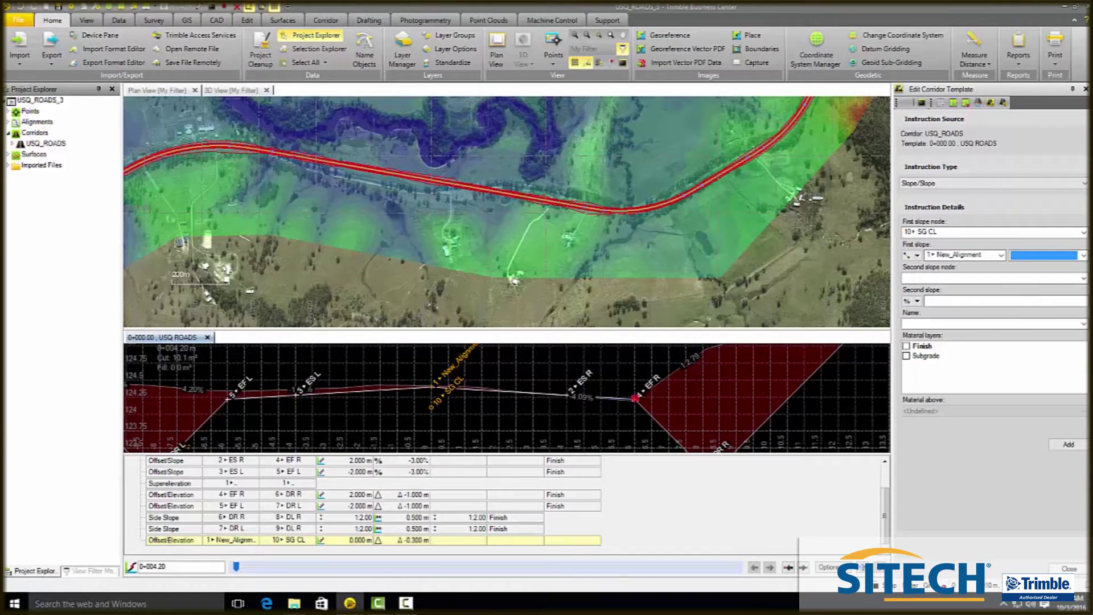
click(634, 398)
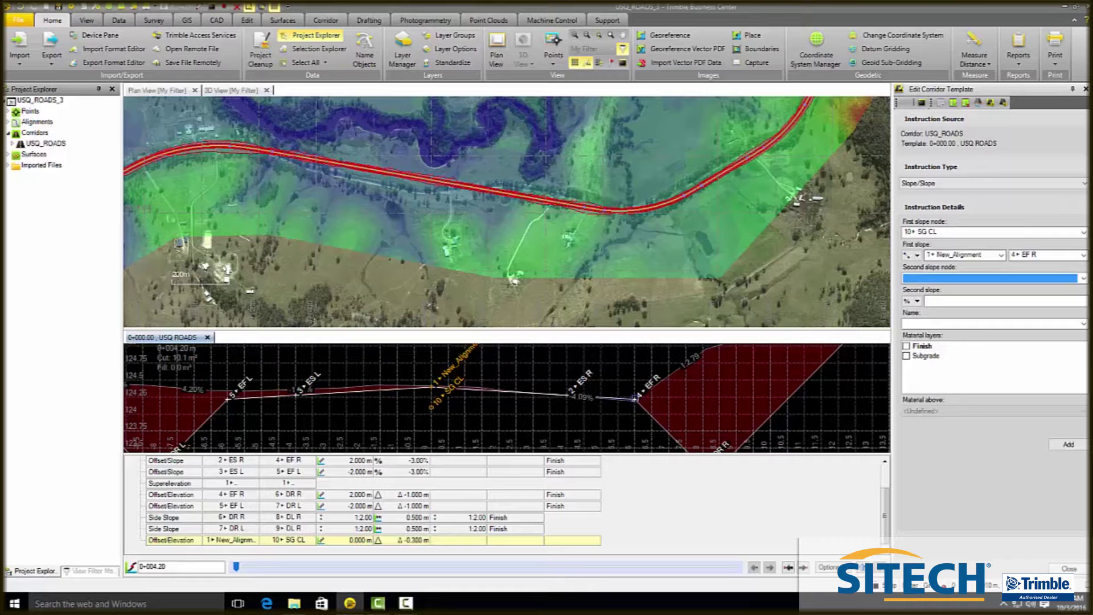
Step: Set EF R as the second slope node and define the second slope node to node, from EF R to DR R
click(634, 398)
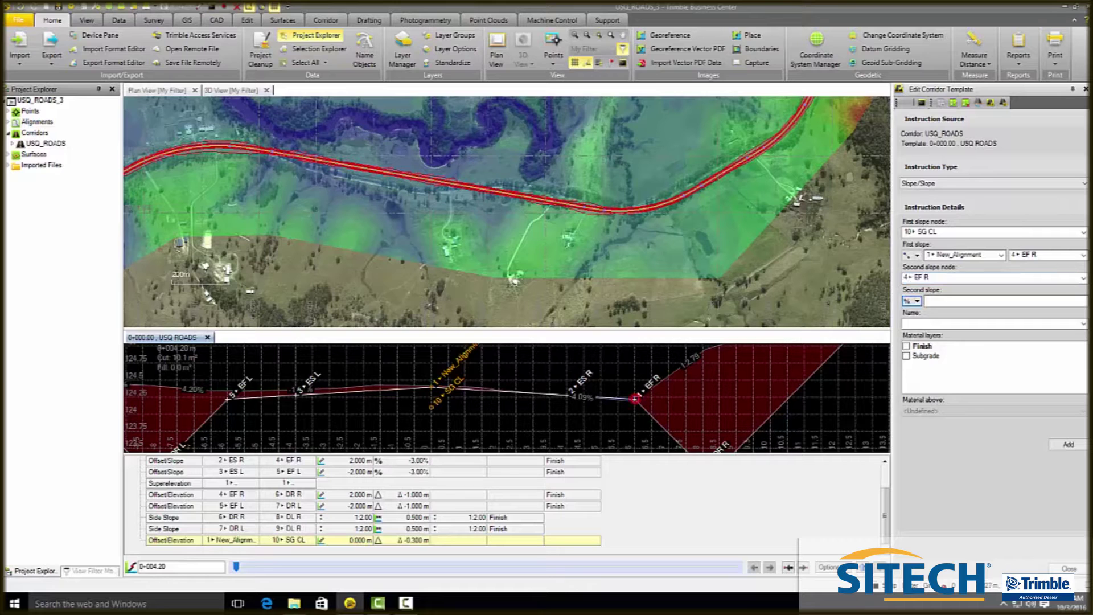
click(918, 301)
click(910, 339)
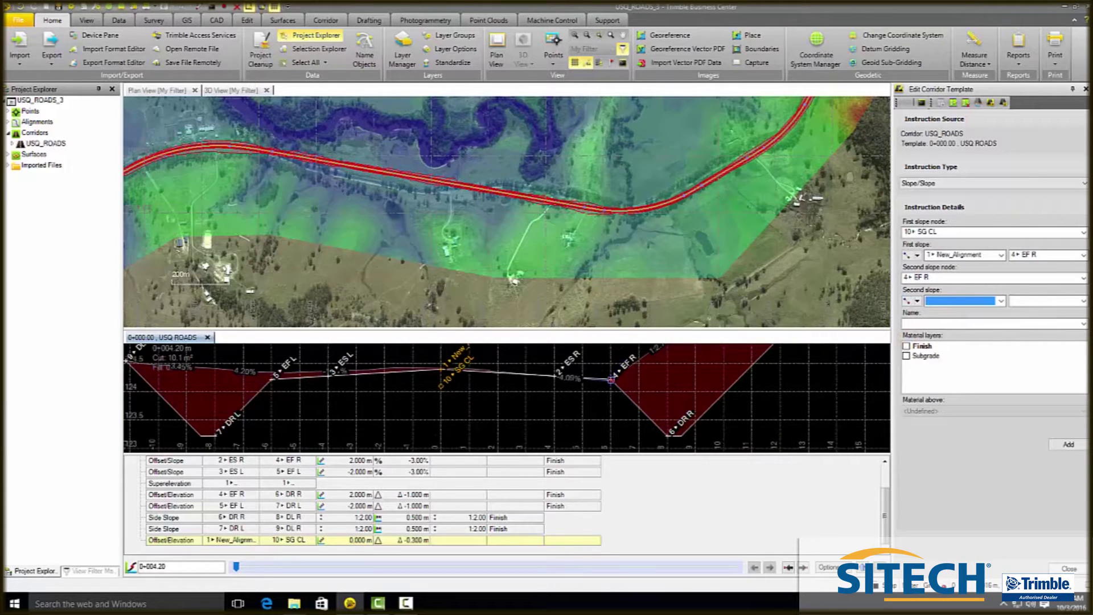
click(610, 379)
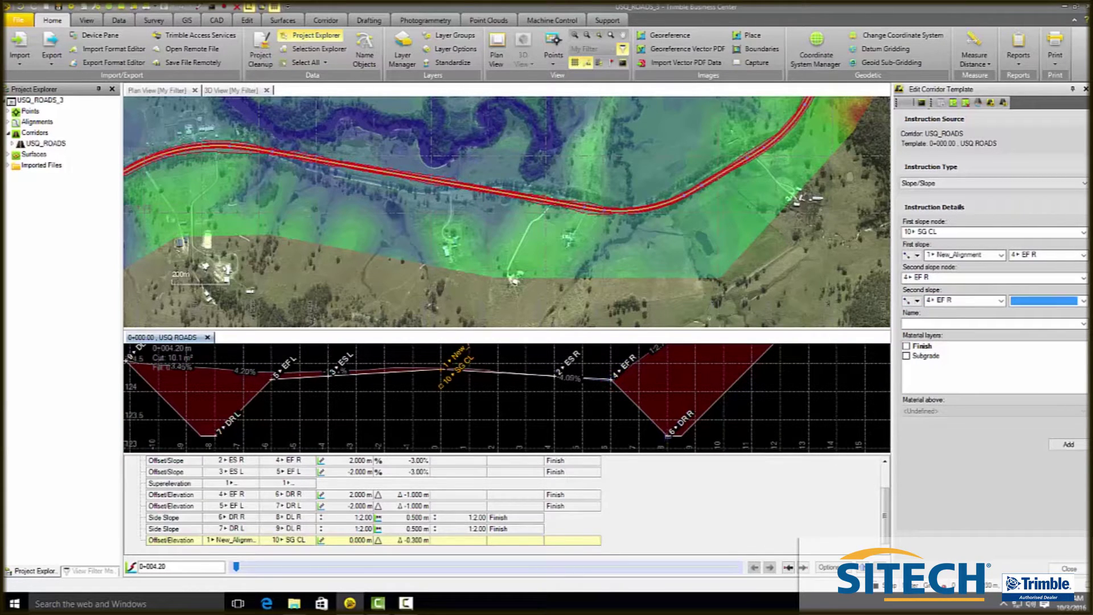
click(668, 434)
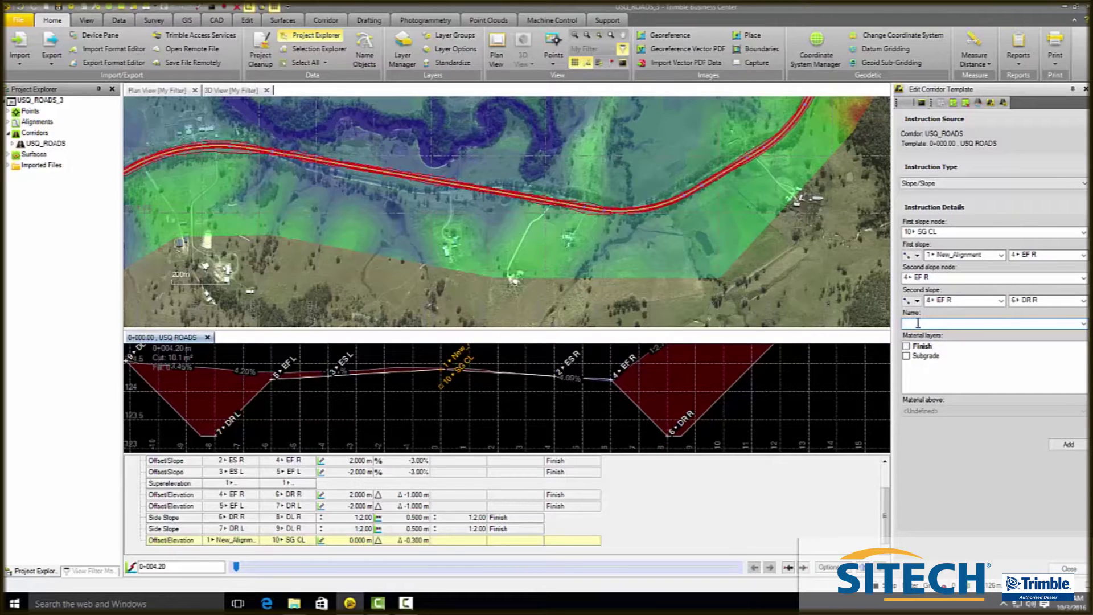
Step: Assign the Slope/Slope instruction to the Subgrade material layer and add it to the template
click(906, 356)
click(1078, 445)
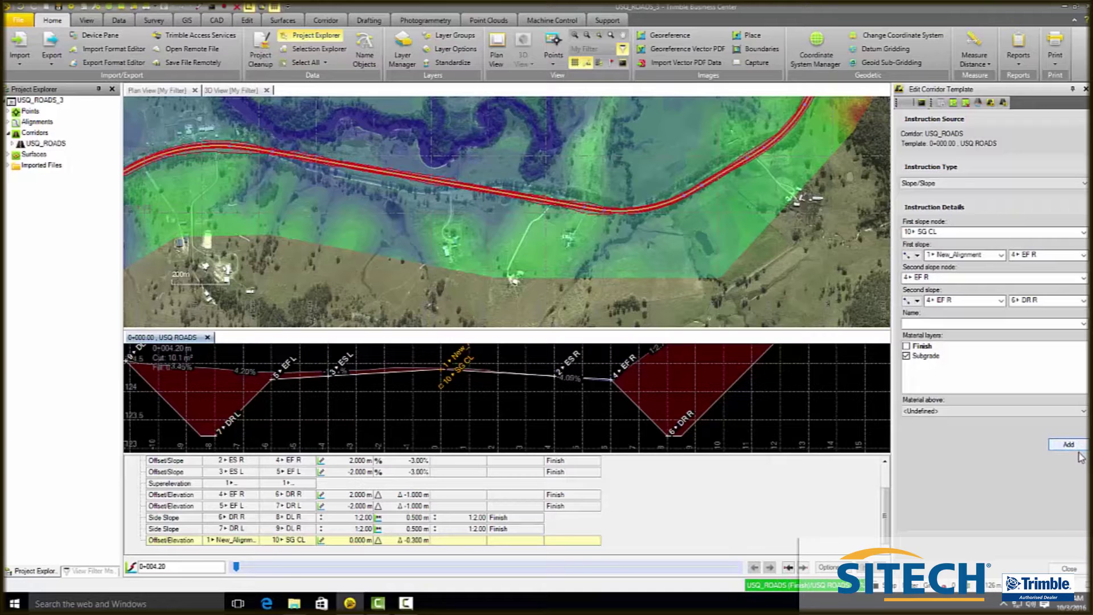
click(1067, 445)
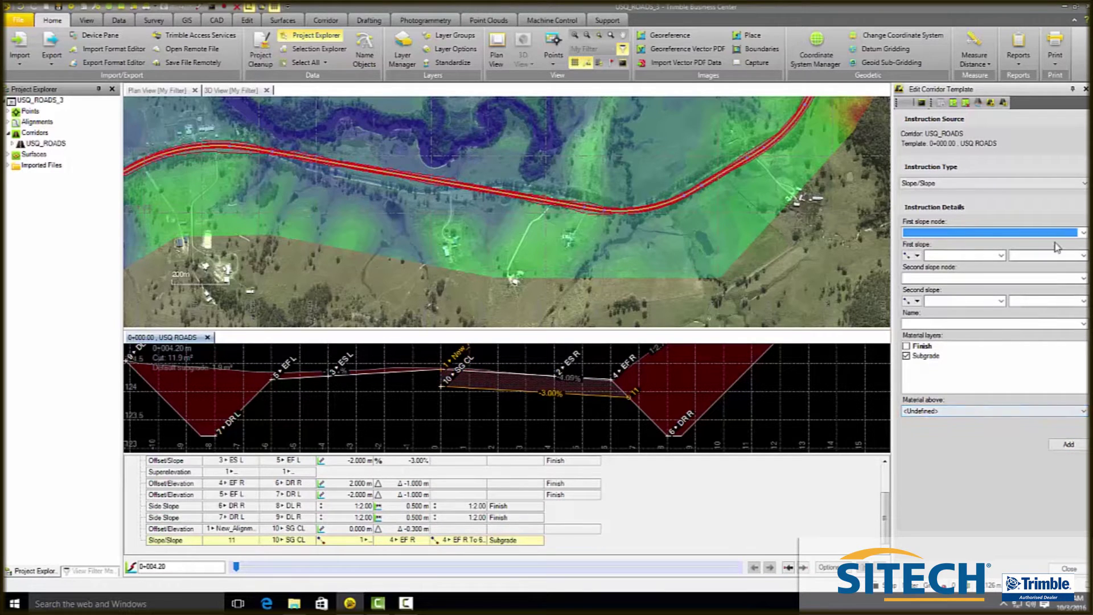
Step: Set up another Slope/Slope instruction with SG CL as the first slope node and its first slope from New_Alignment to EF L
click(1083, 233)
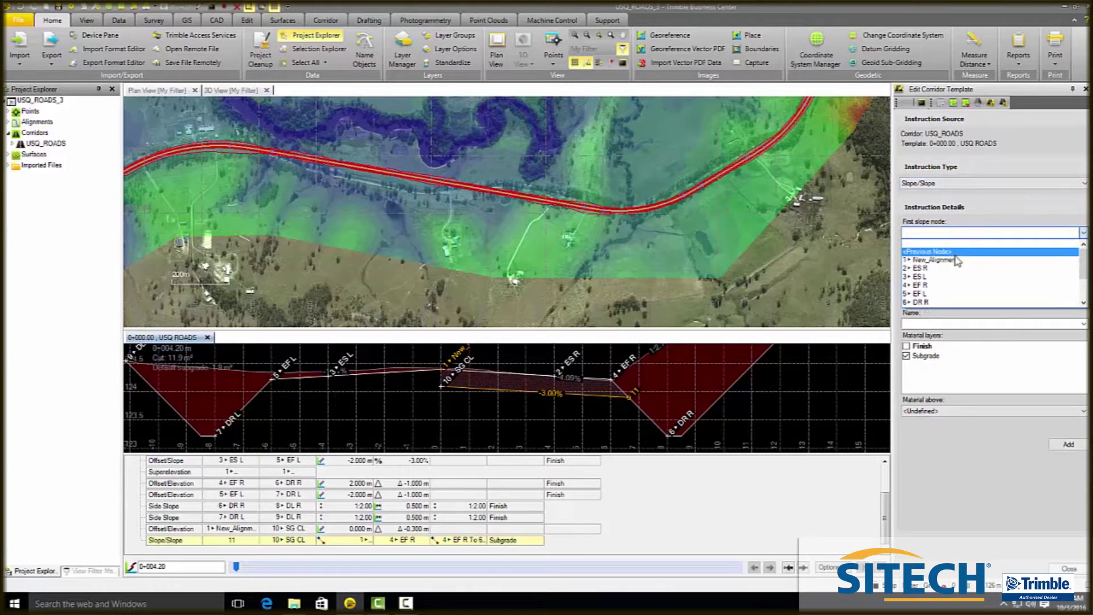
scroll(947, 279, down, 2)
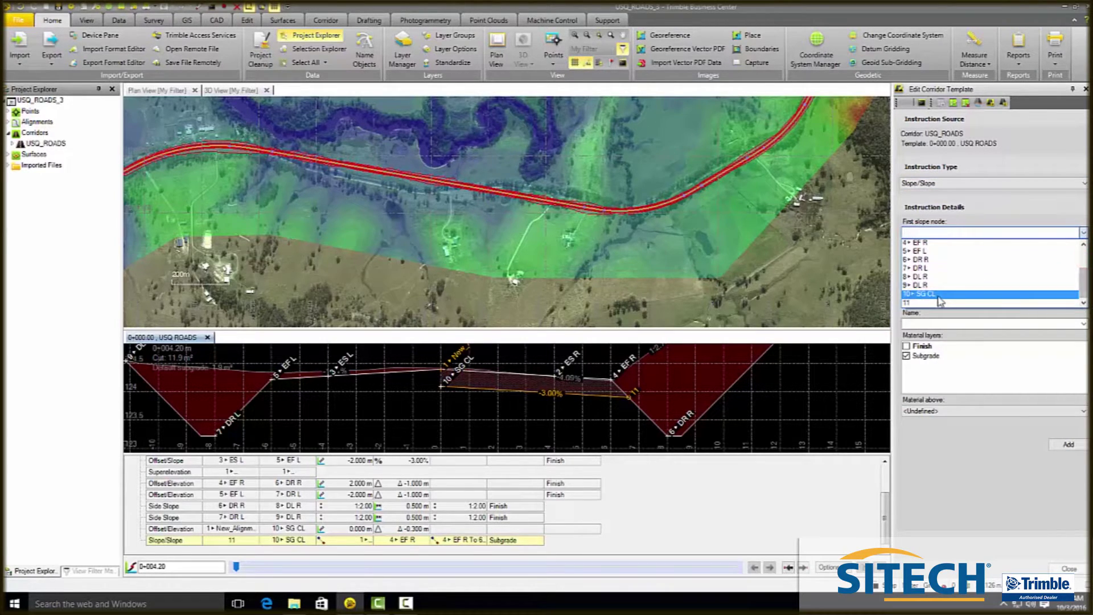
click(938, 295)
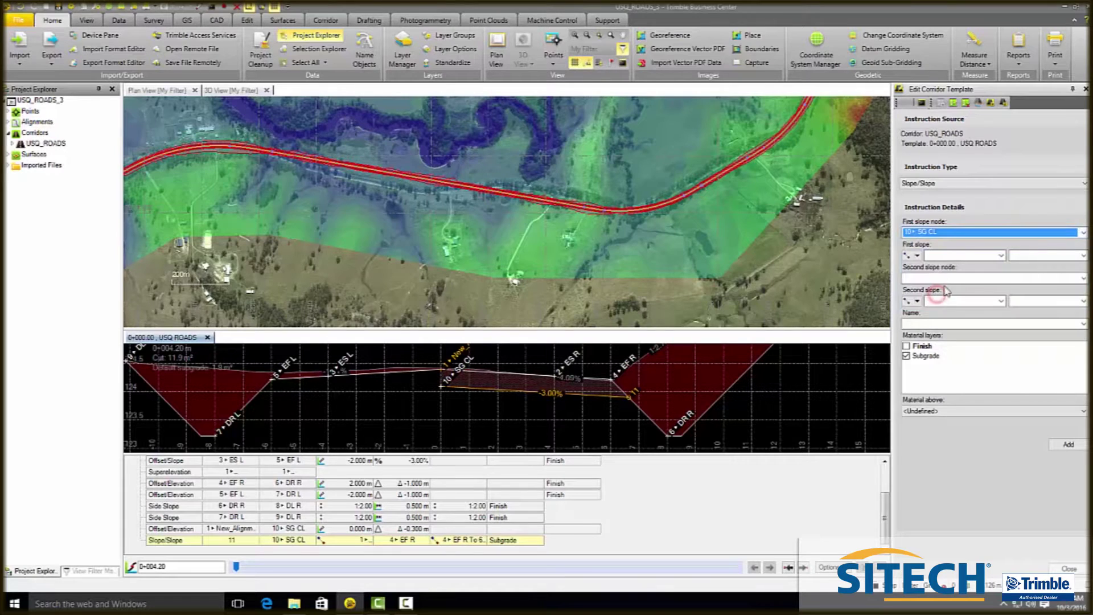
click(952, 258)
click(950, 257)
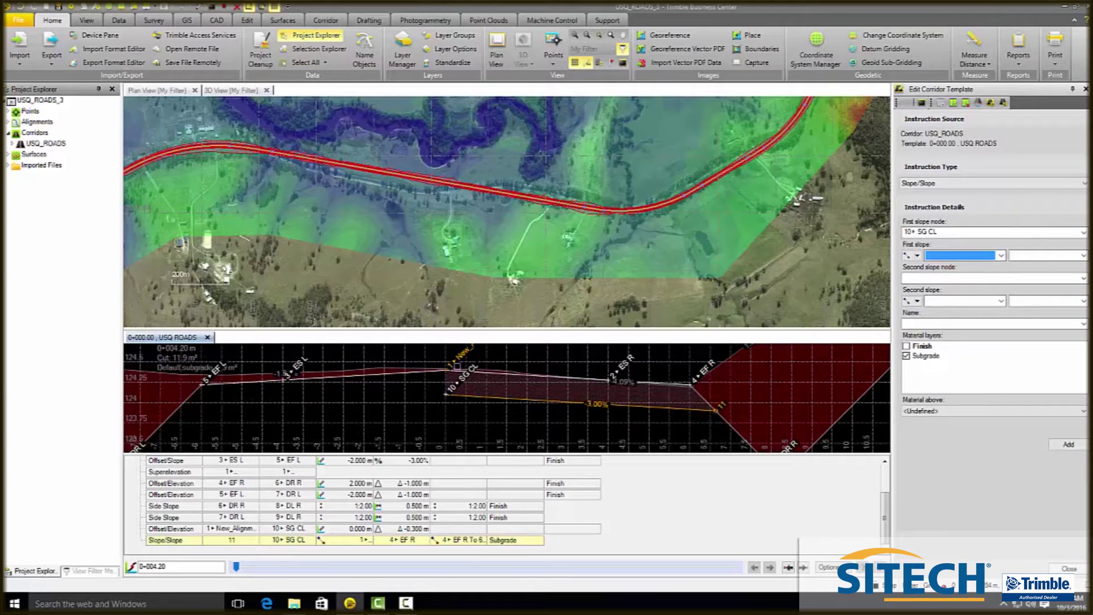
click(445, 370)
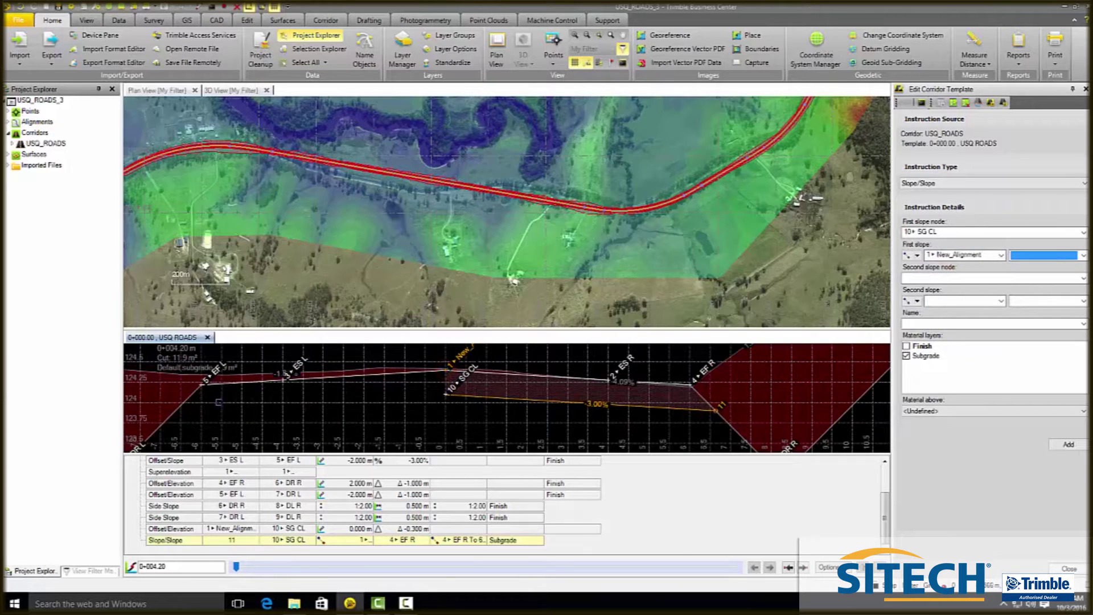
click(202, 383)
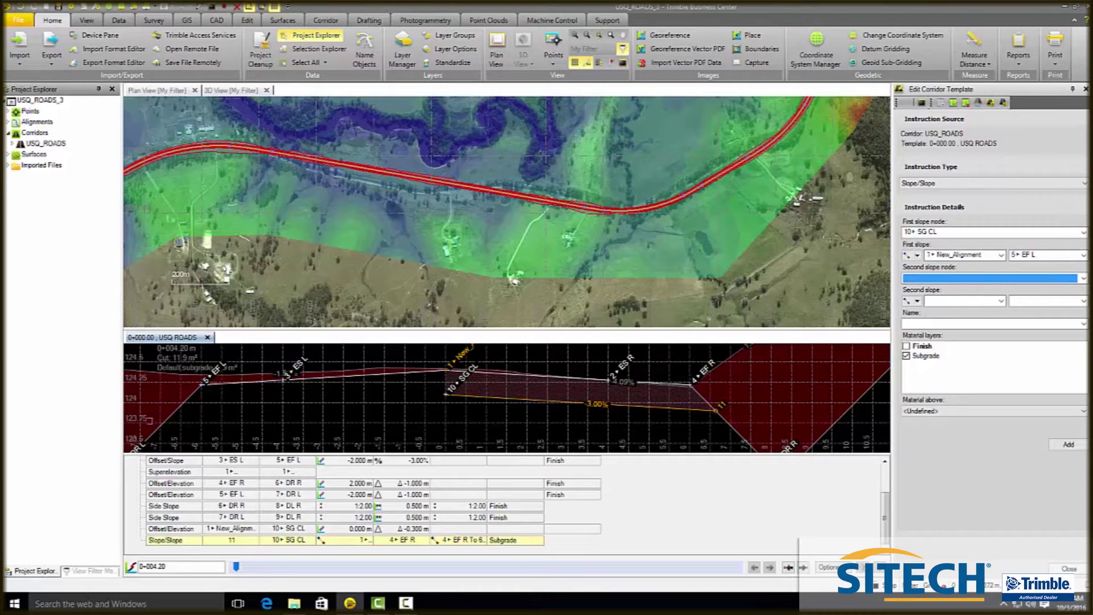
Step: Set the second slope node to EF L with a slope from EF L to DR L, name the node SGH L and add the instruction
click(202, 382)
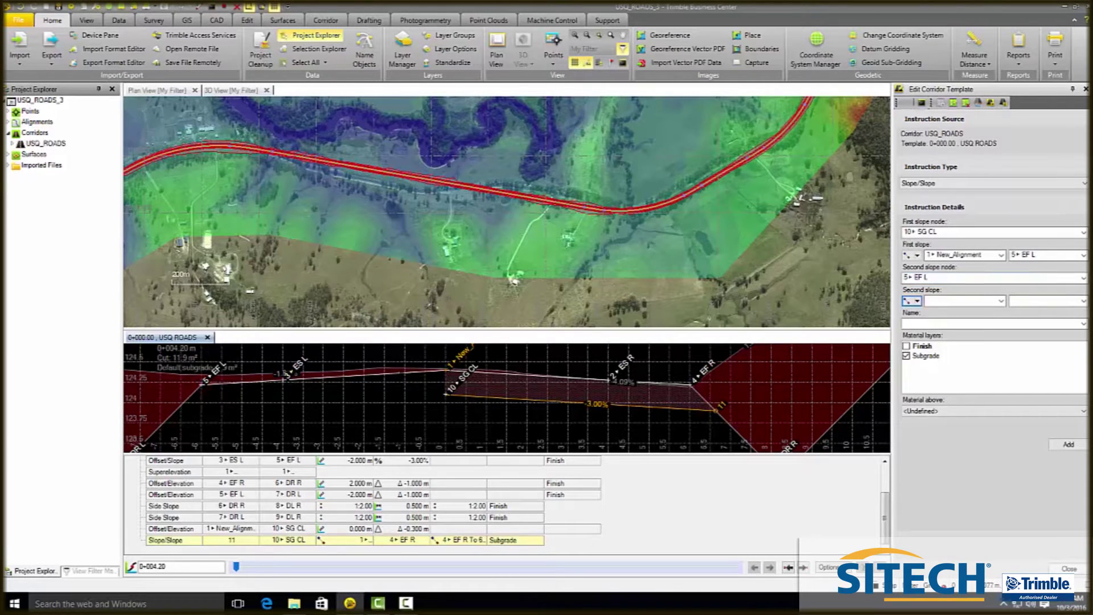
scroll(645, 359, down, 2)
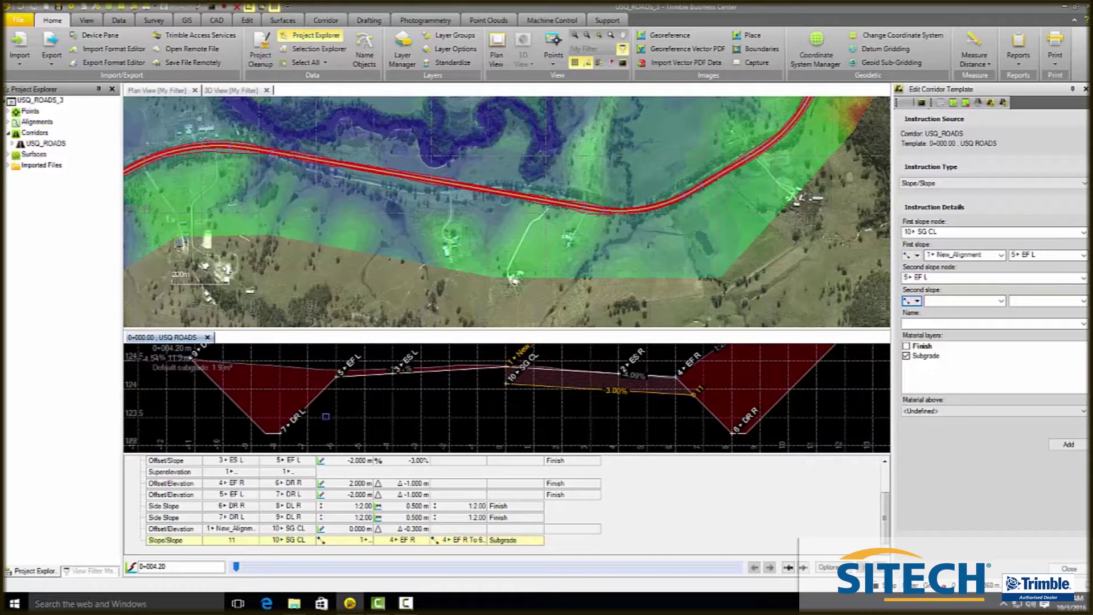
click(938, 301)
click(938, 301)
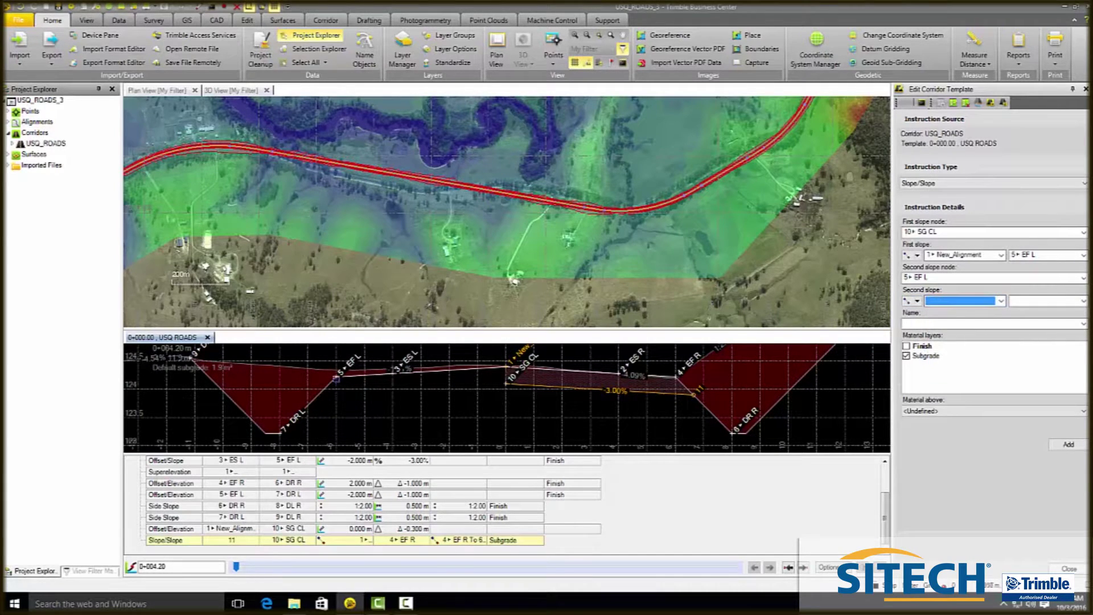
click(336, 377)
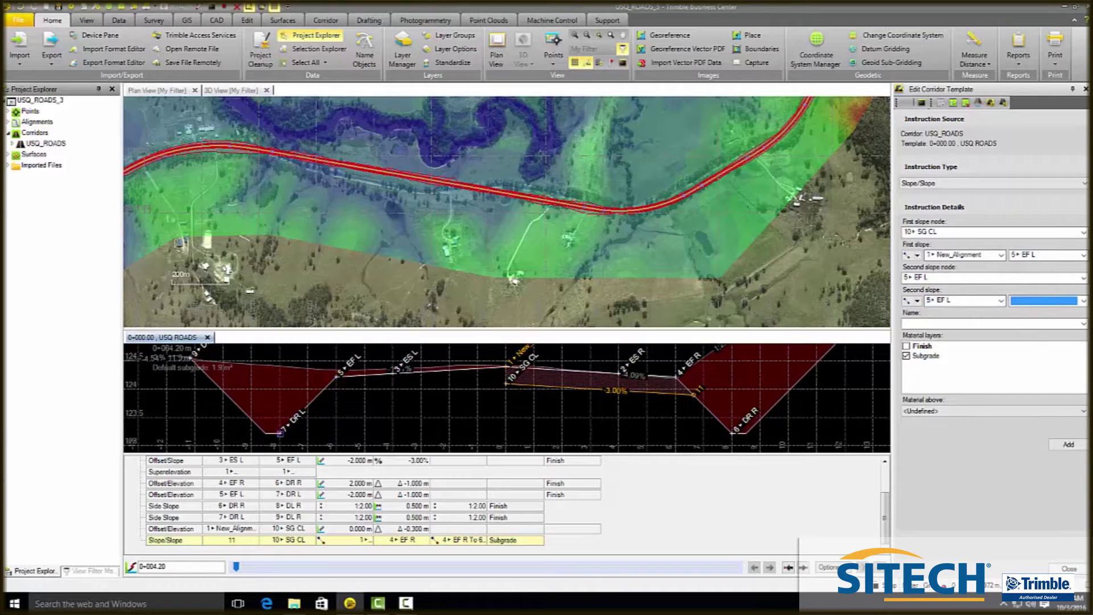
click(278, 433)
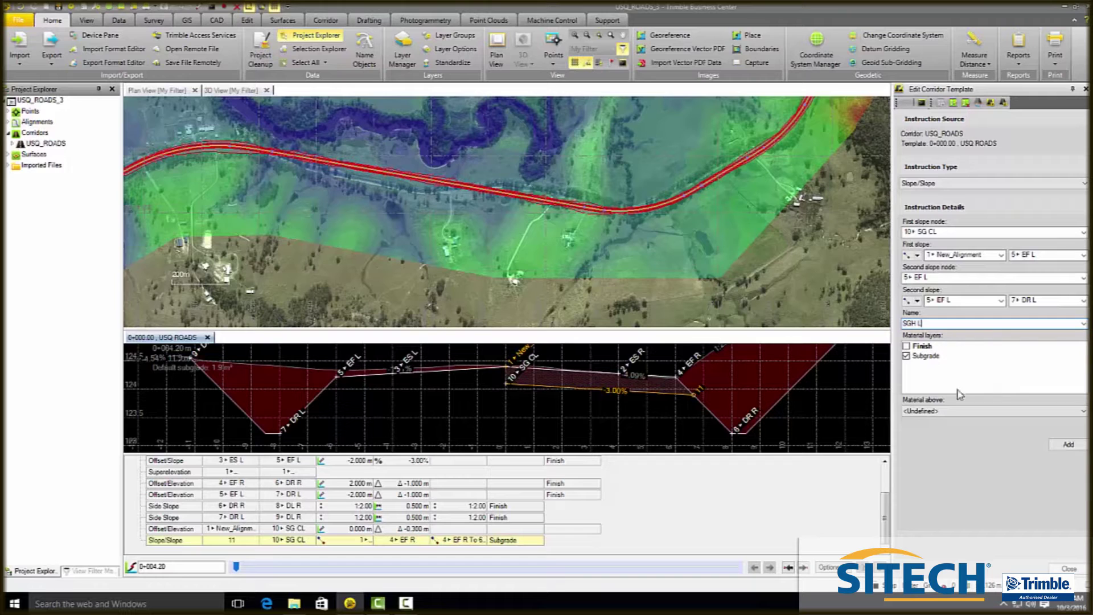
click(1078, 447)
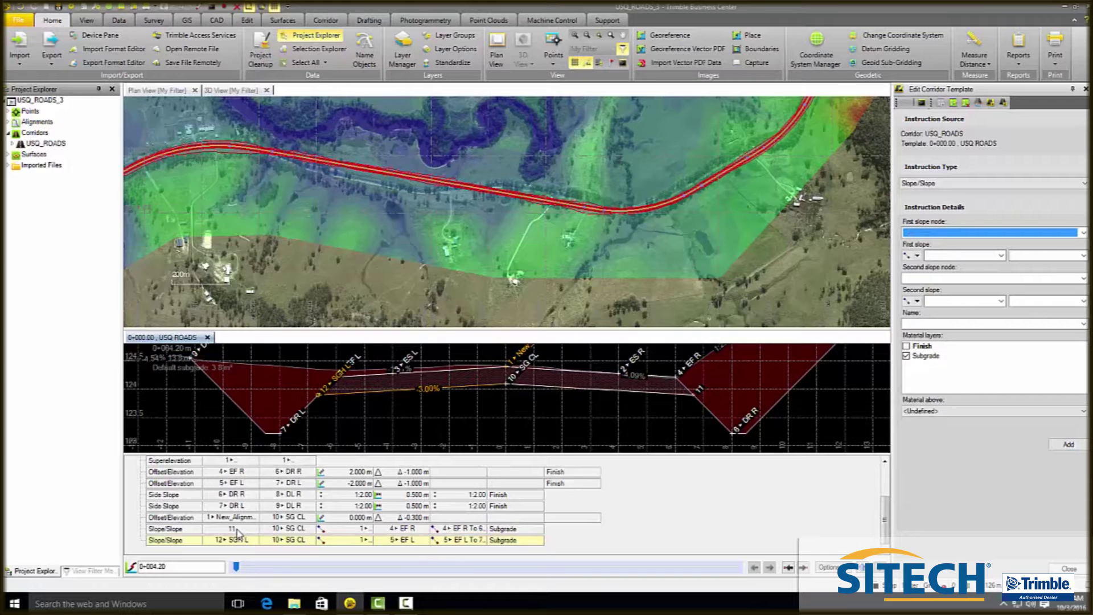
Step: Edit the unnamed Slope/Slope instruction to name its node SGH R, and save the change
click(238, 533)
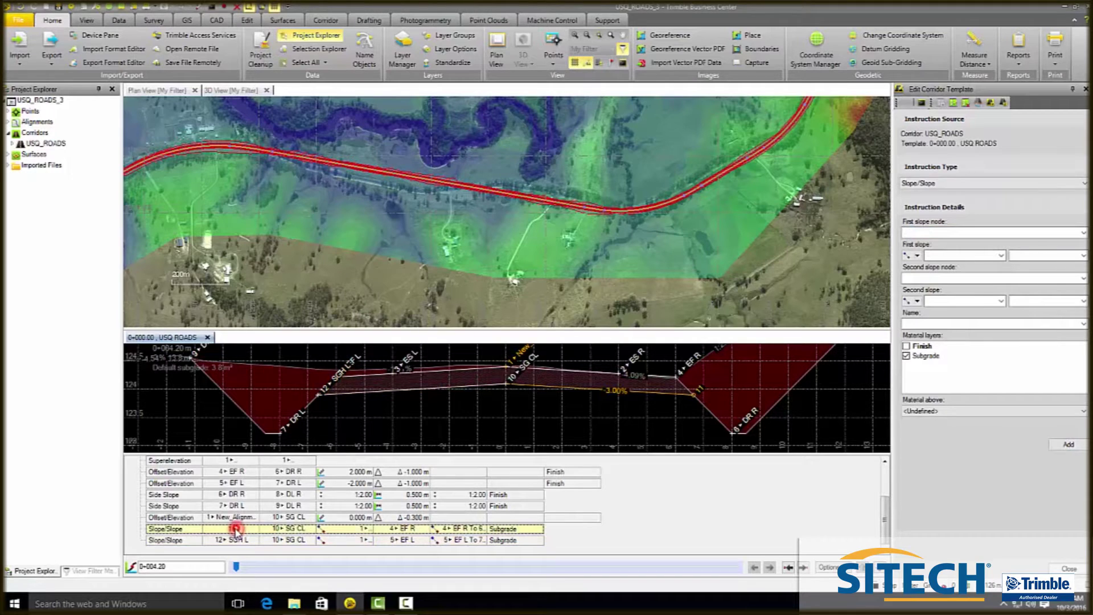
click(916, 323)
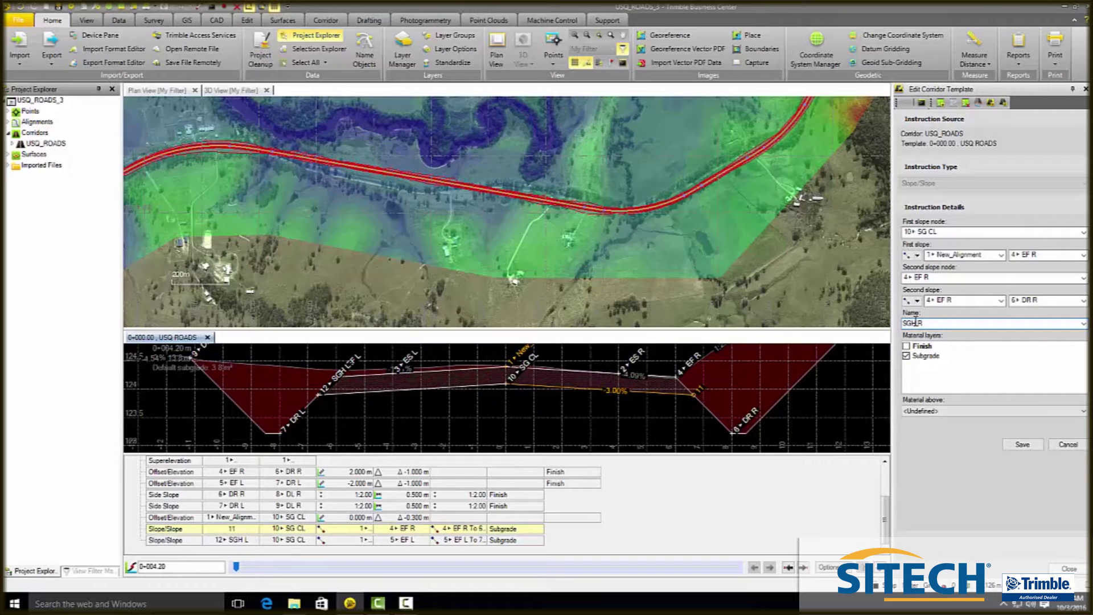
click(1021, 444)
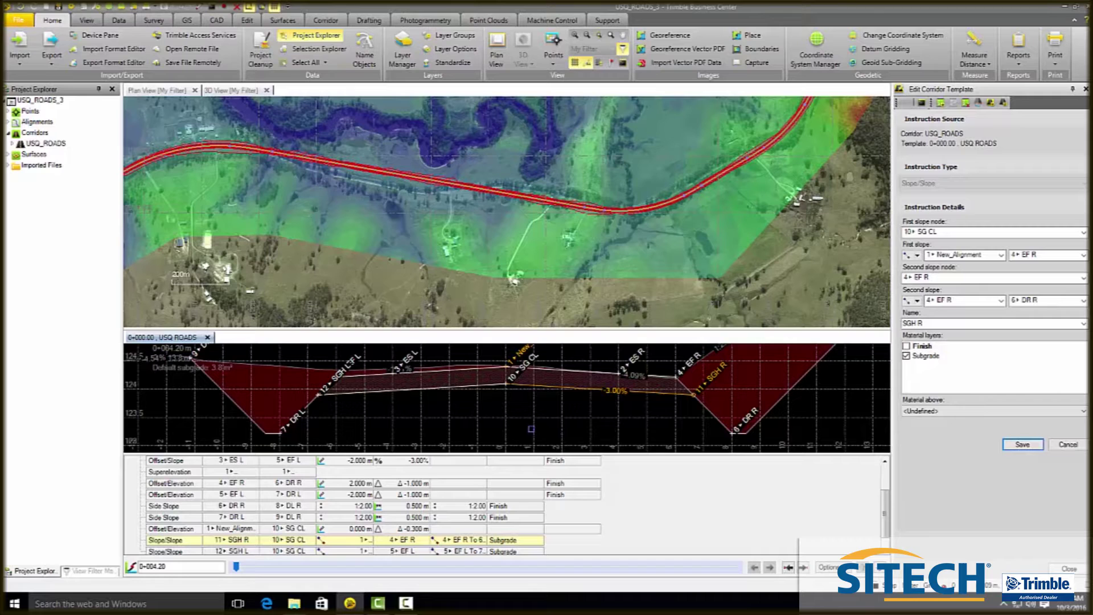
Step: Examine the finished corridor surface along the road's curves in the 3D view
scroll(527, 428, down, 1)
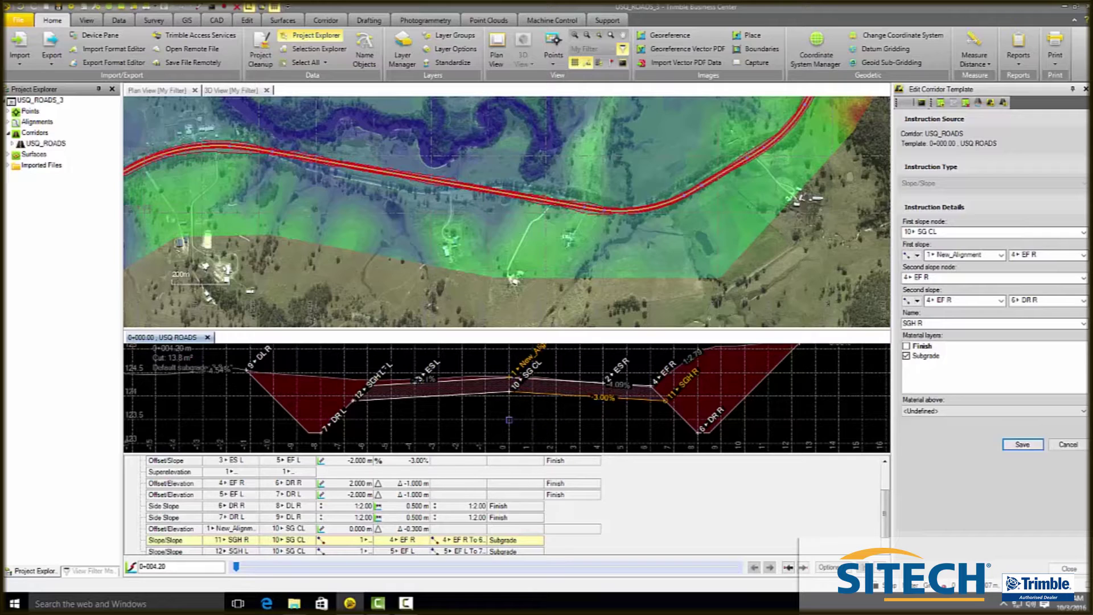
click(234, 91)
scroll(561, 170, up, 5)
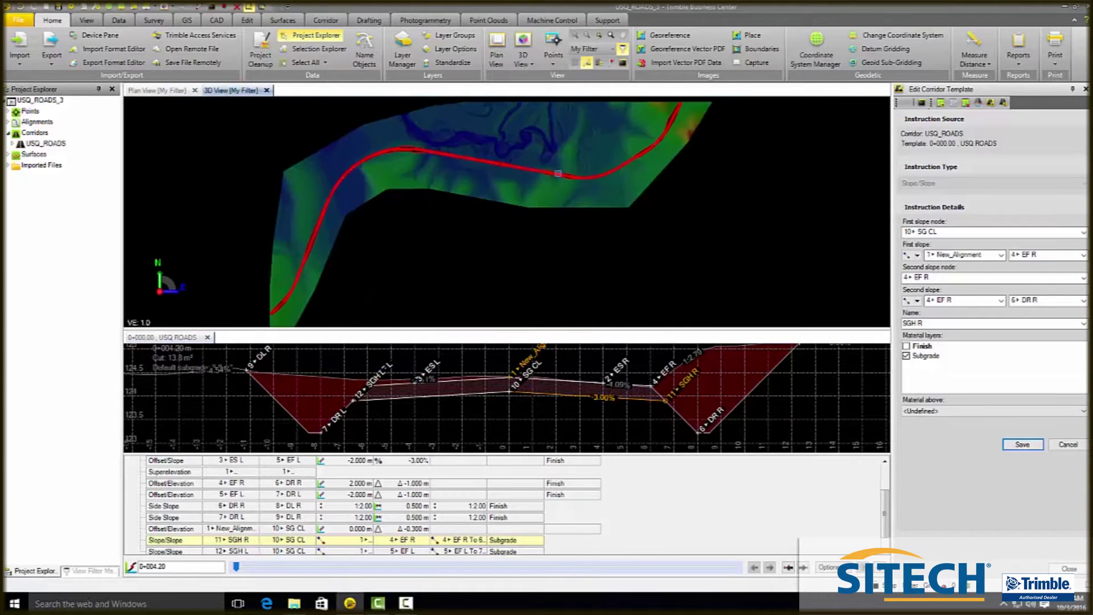
middle_drag(295, 118, 341, 139)
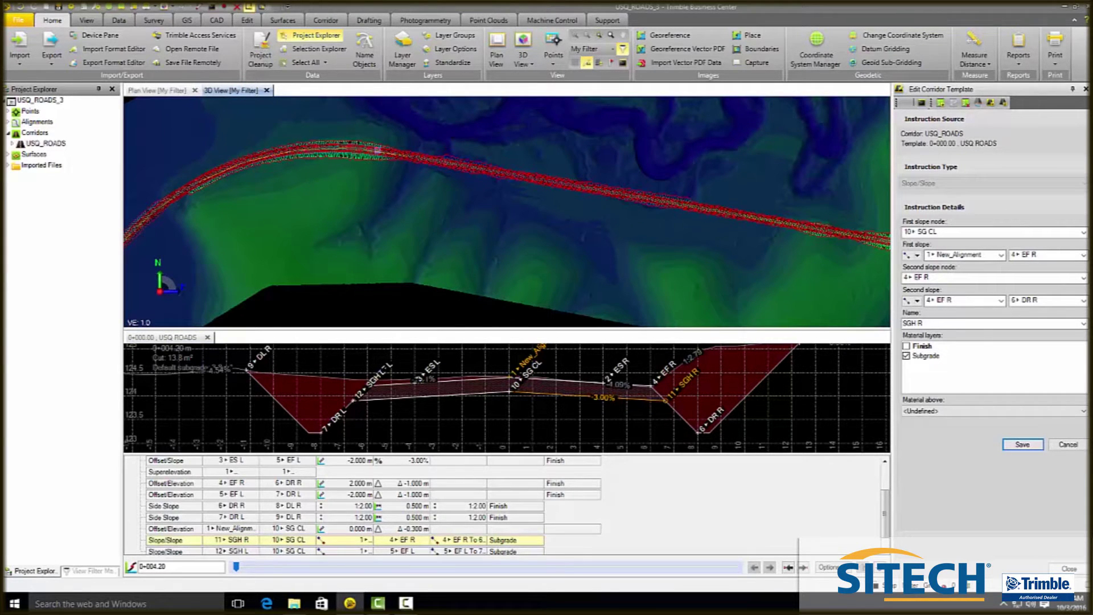
middle_drag(378, 185, 239, 179)
middle_drag(425, 201, 373, 145)
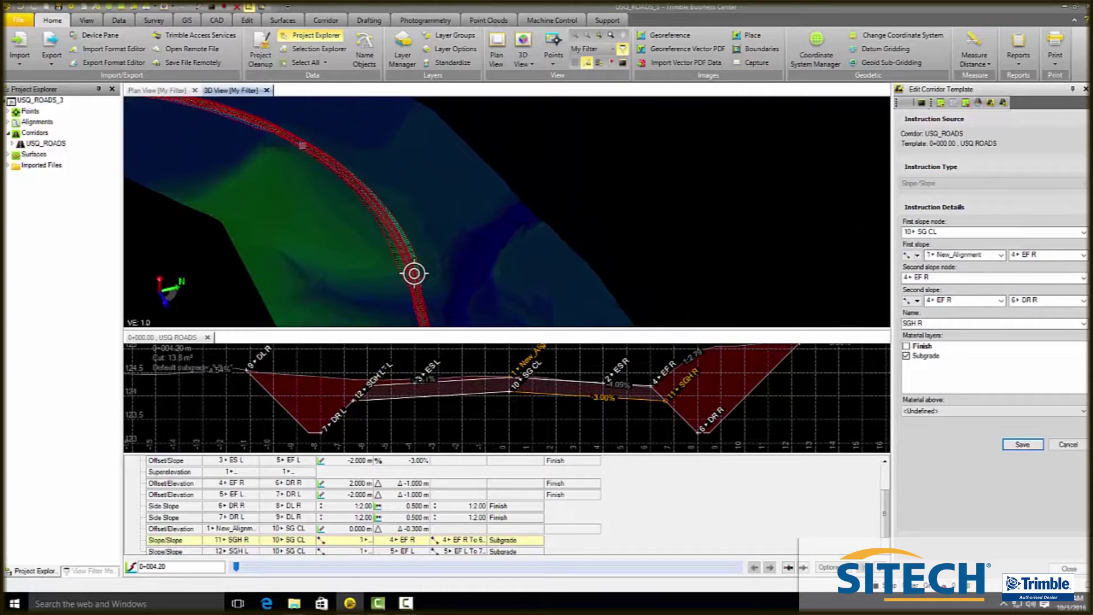
click(306, 145)
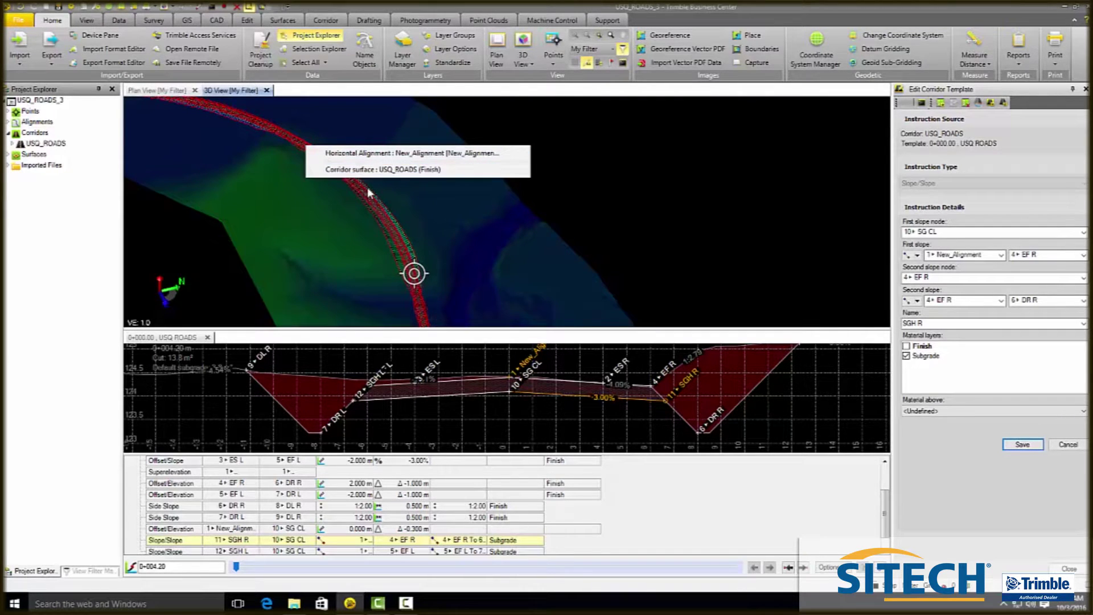
middle_click(352, 177)
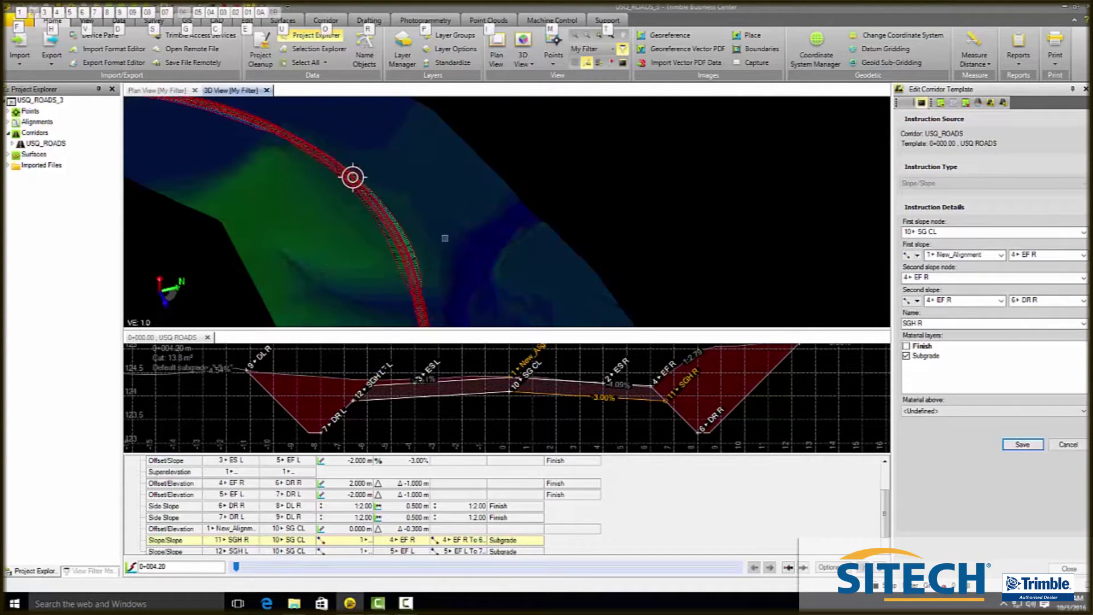
middle_drag(452, 231, 394, 234)
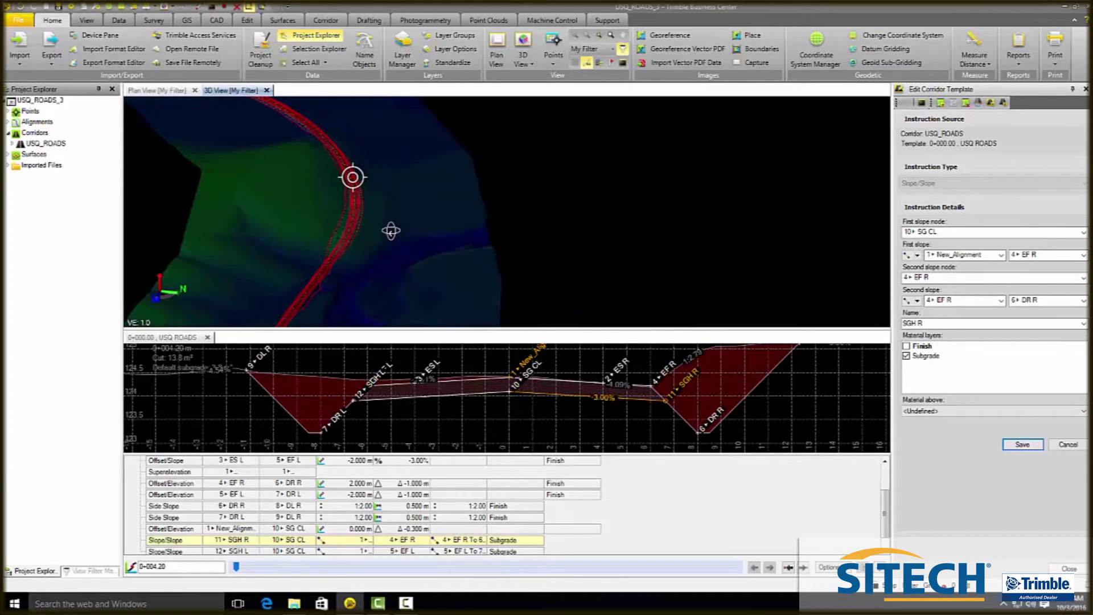
scroll(352, 182, up, 5)
scroll(338, 173, up, 2)
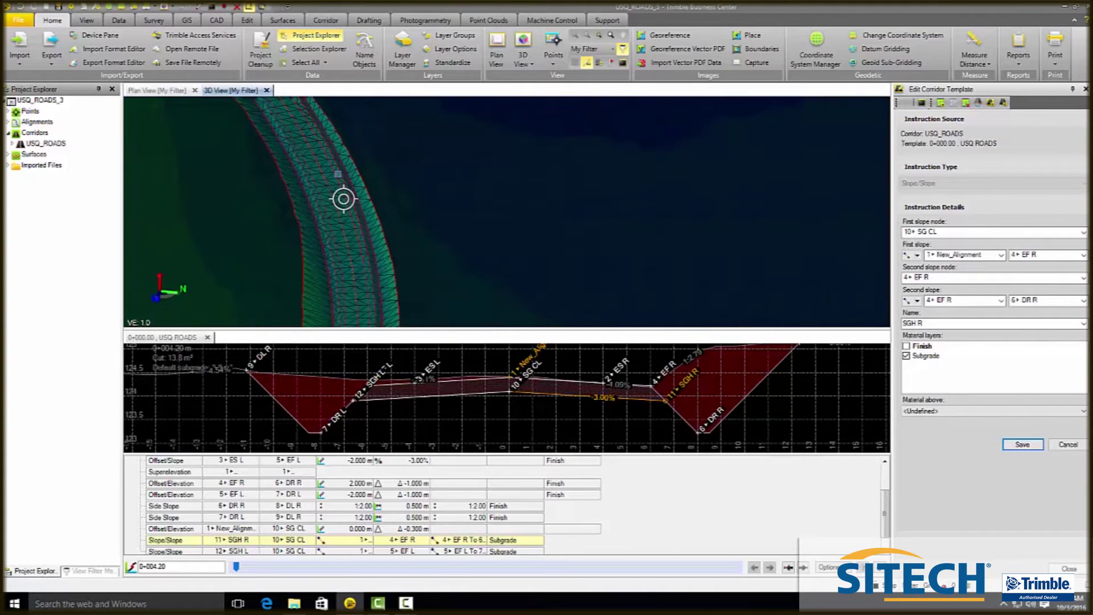
scroll(343, 191, down, 4)
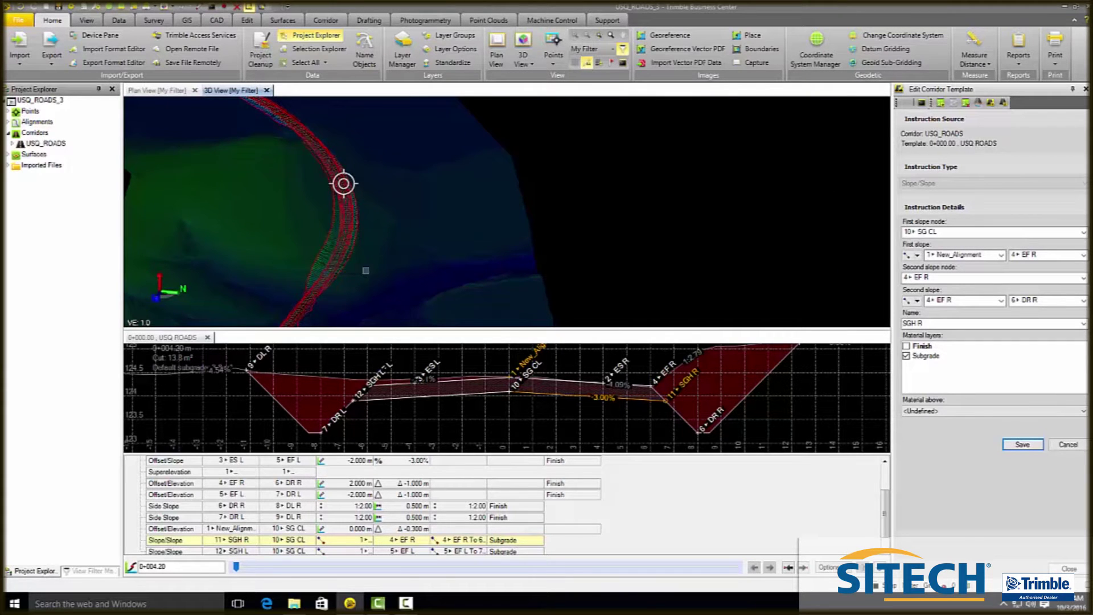
drag(331, 276, 562, 232)
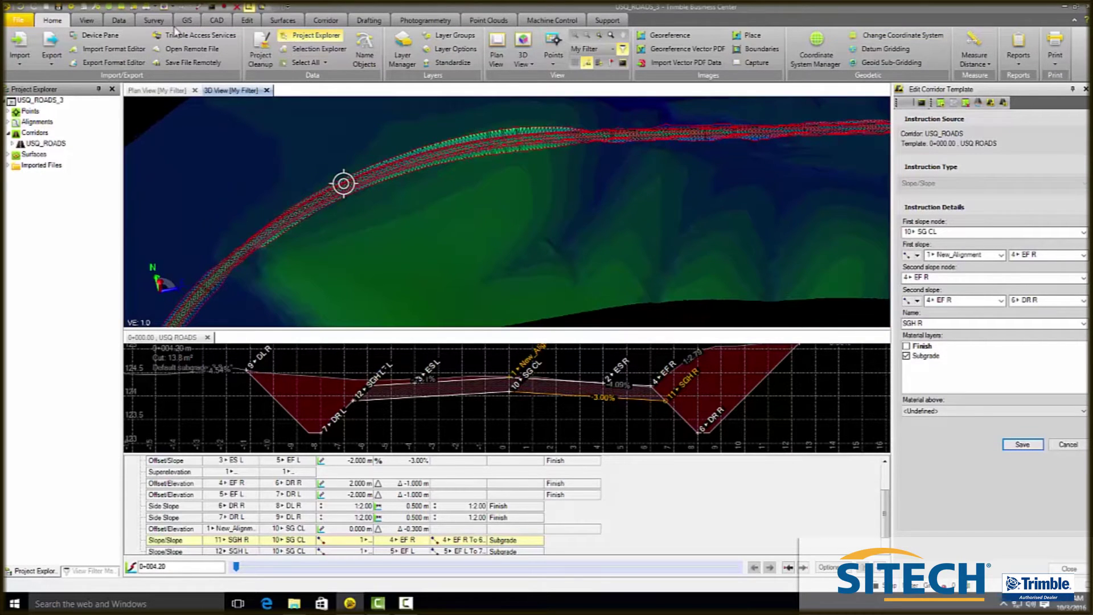
Step: Generate a surface-to-surface earthwork report with WEBBRD_clipped as the initial and USQ_ROADS (Finish) as the final surface, and dismiss it after viewing
click(333, 20)
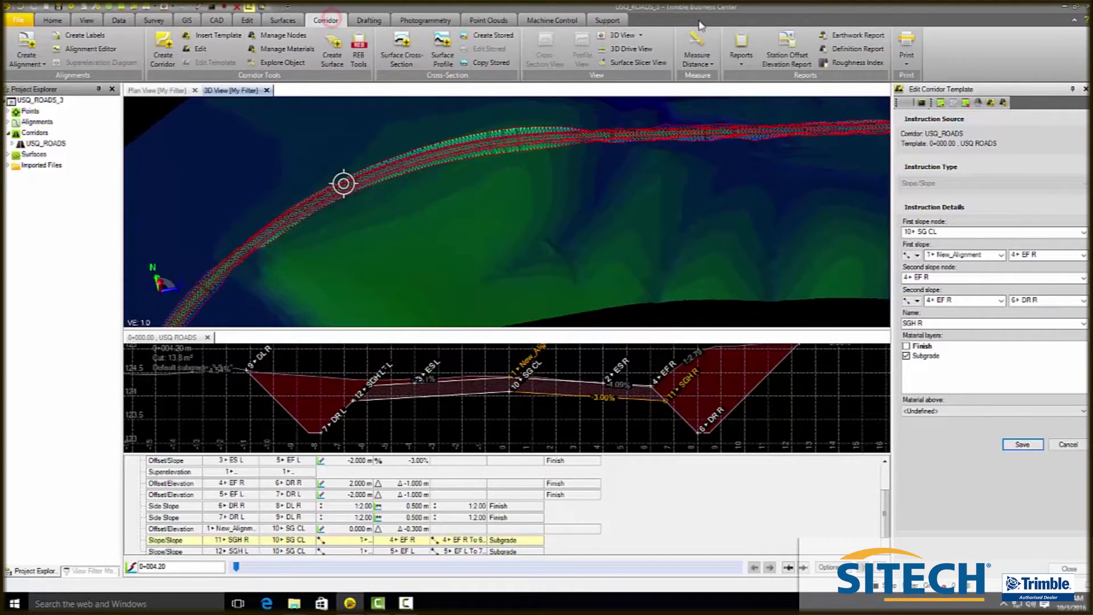
click(741, 47)
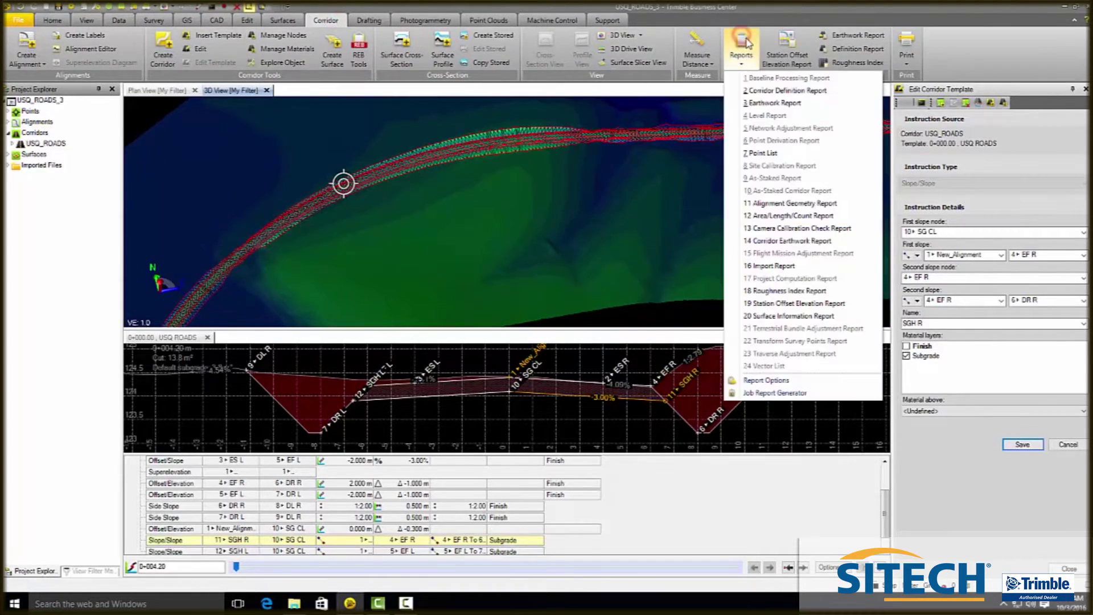
click(786, 103)
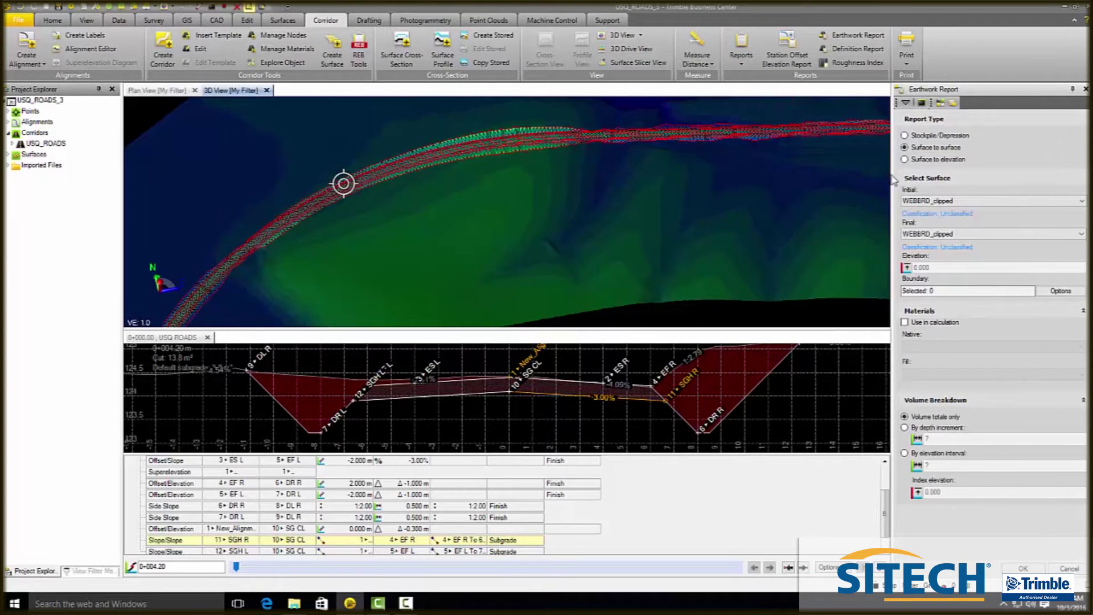
click(1081, 234)
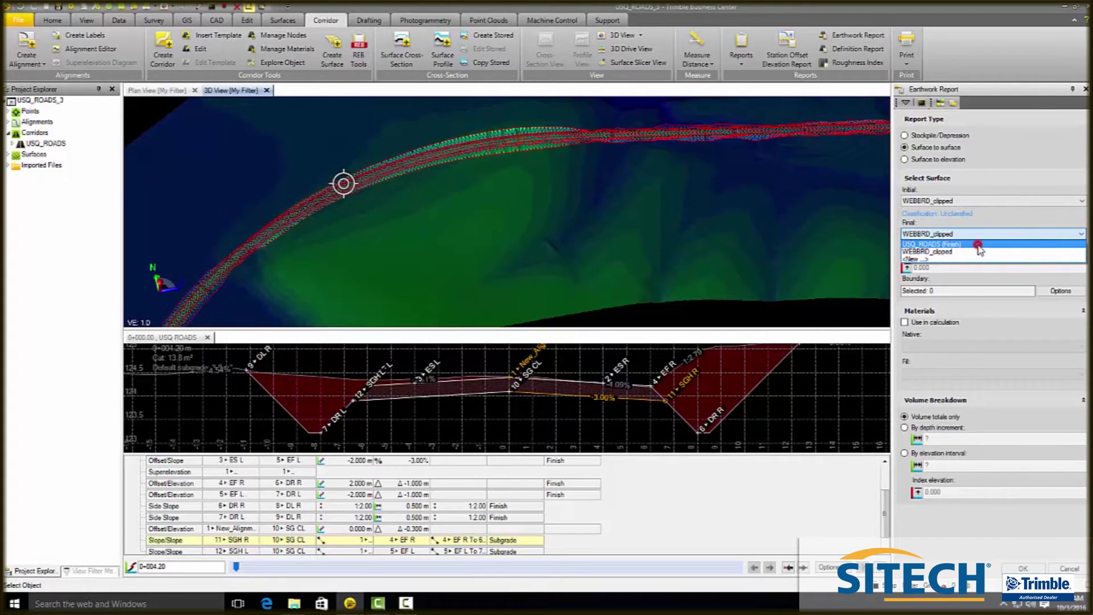
click(978, 245)
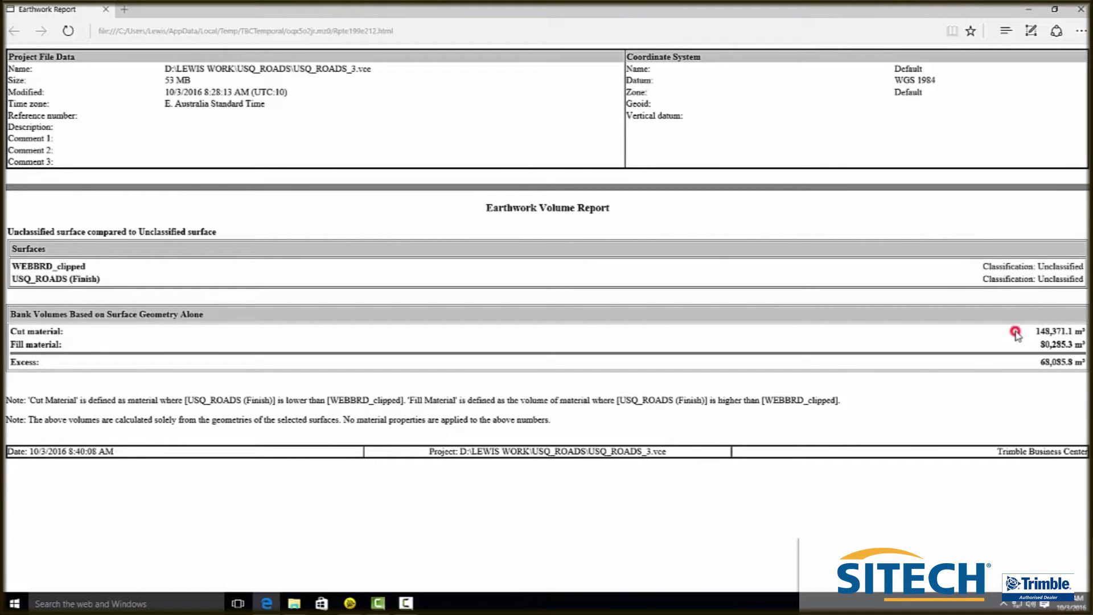
click(1028, 11)
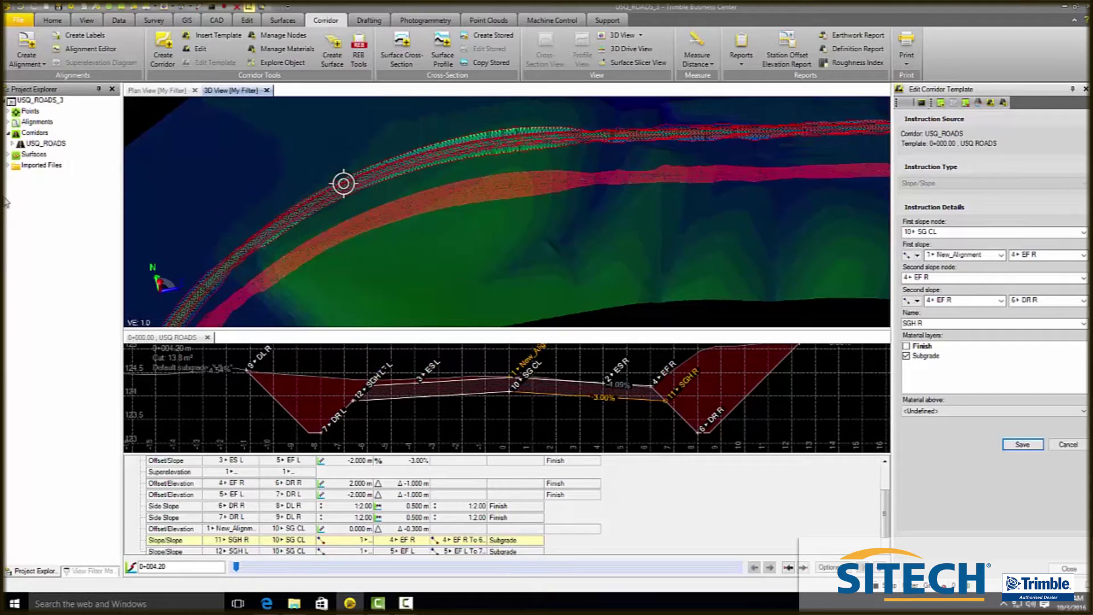
Step: Open a profile view of New_Alignment and open the alignment for editing
click(8, 121)
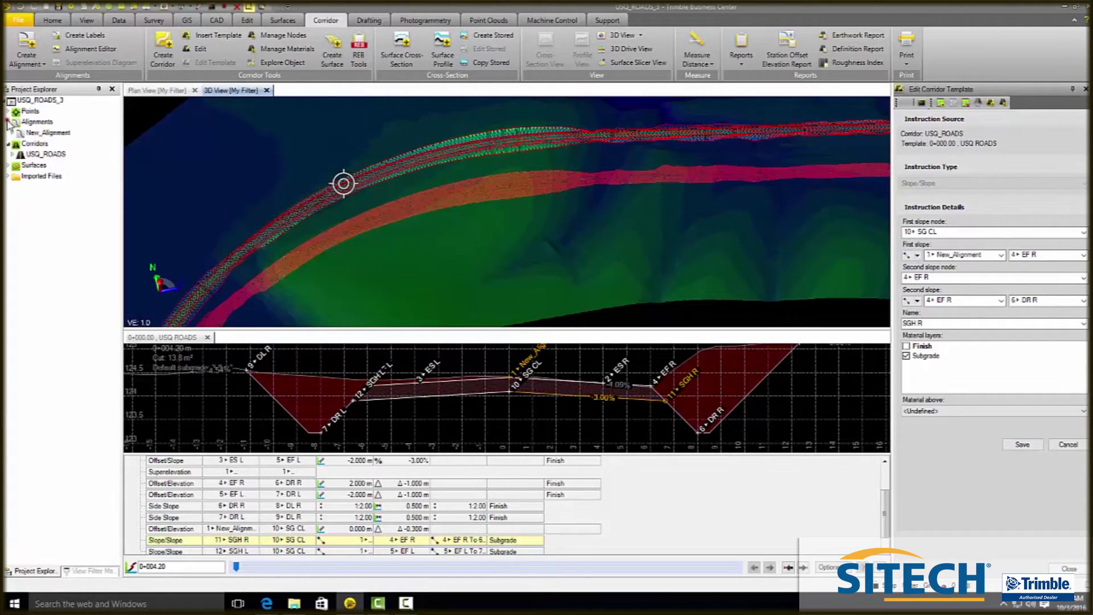
right_click(36, 135)
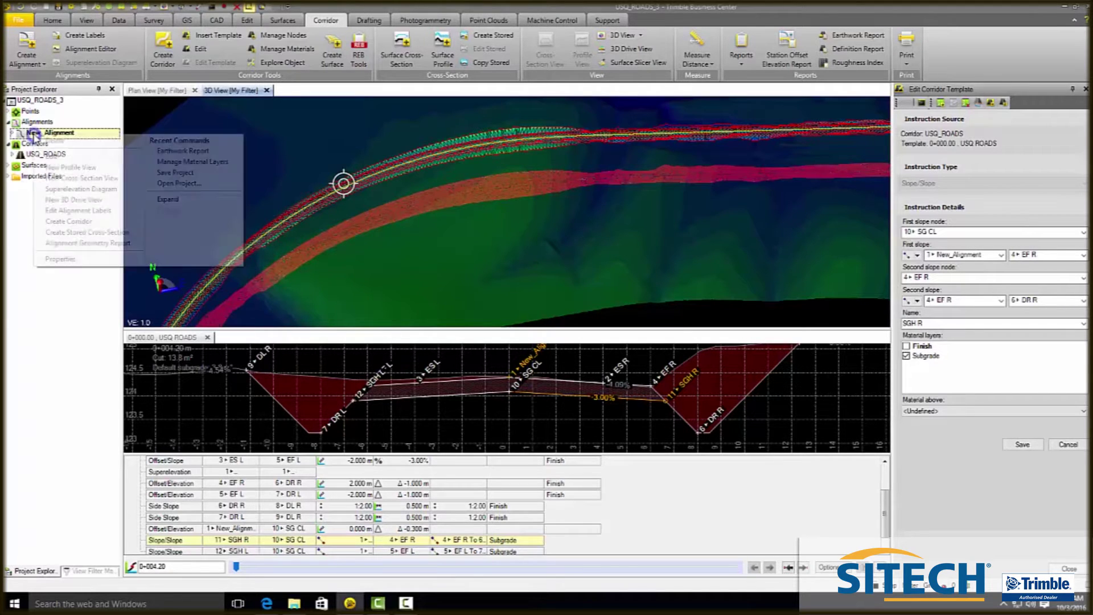
click(81, 168)
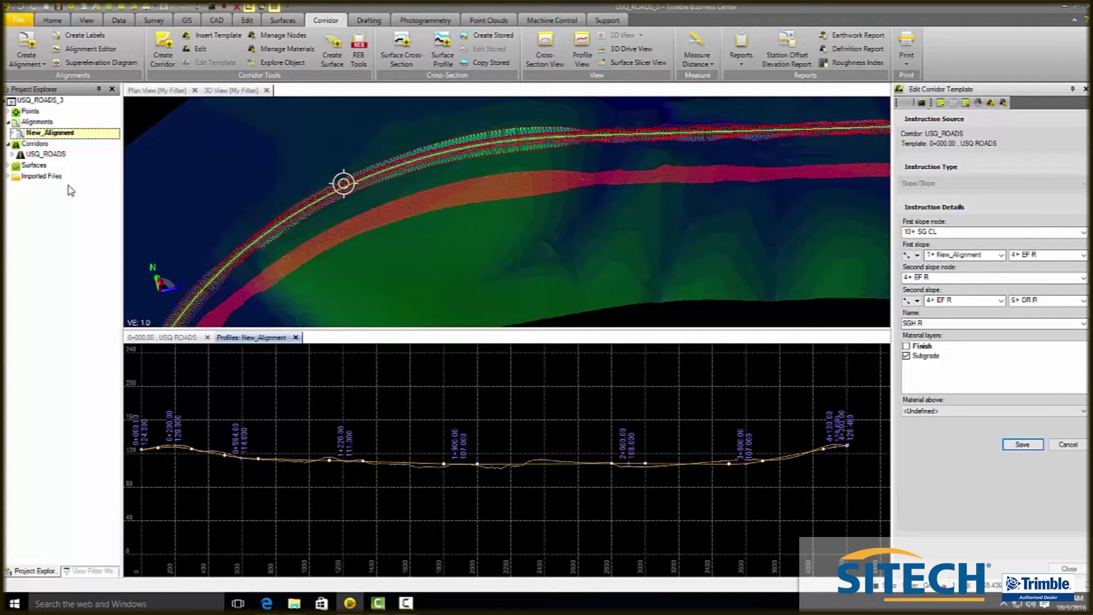
right_click(42, 135)
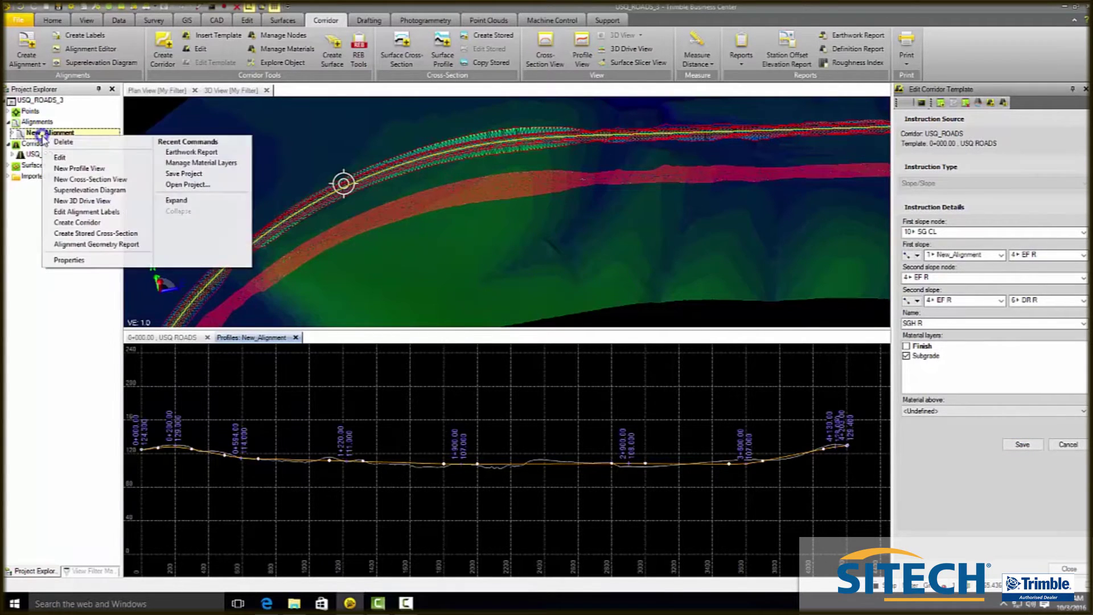
click(66, 157)
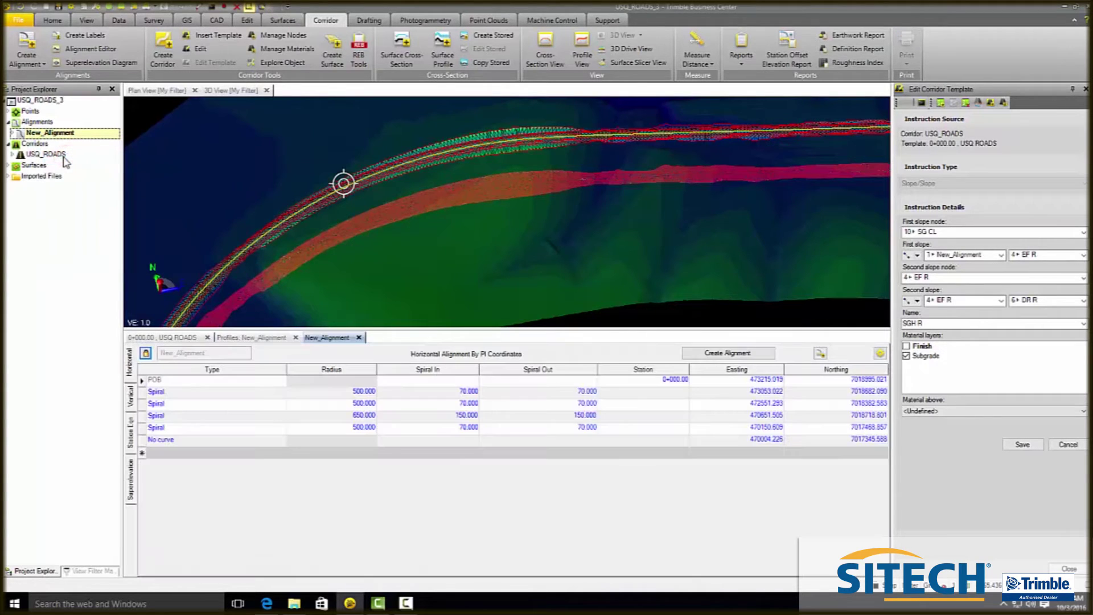
Step: Set New_Alignment's vertical PI elevations from station 0+200 onward to 129.3, 114.3, 111.3, 107.5, 108.3, 109, 128.3 and 129.7 m
click(266, 338)
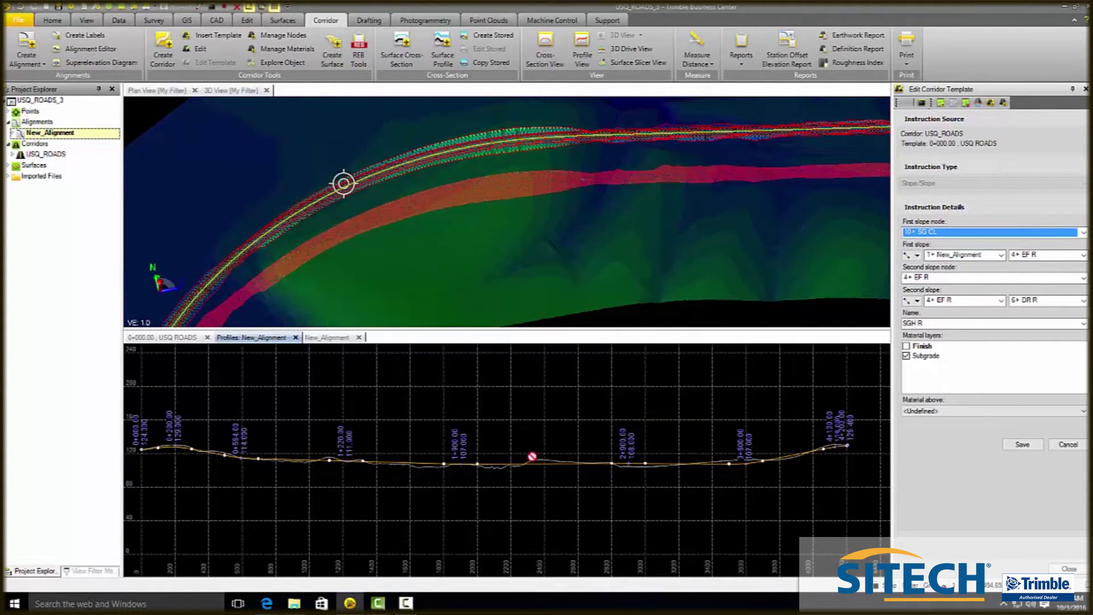
scroll(751, 455, down, 3)
scroll(486, 444, up, 3)
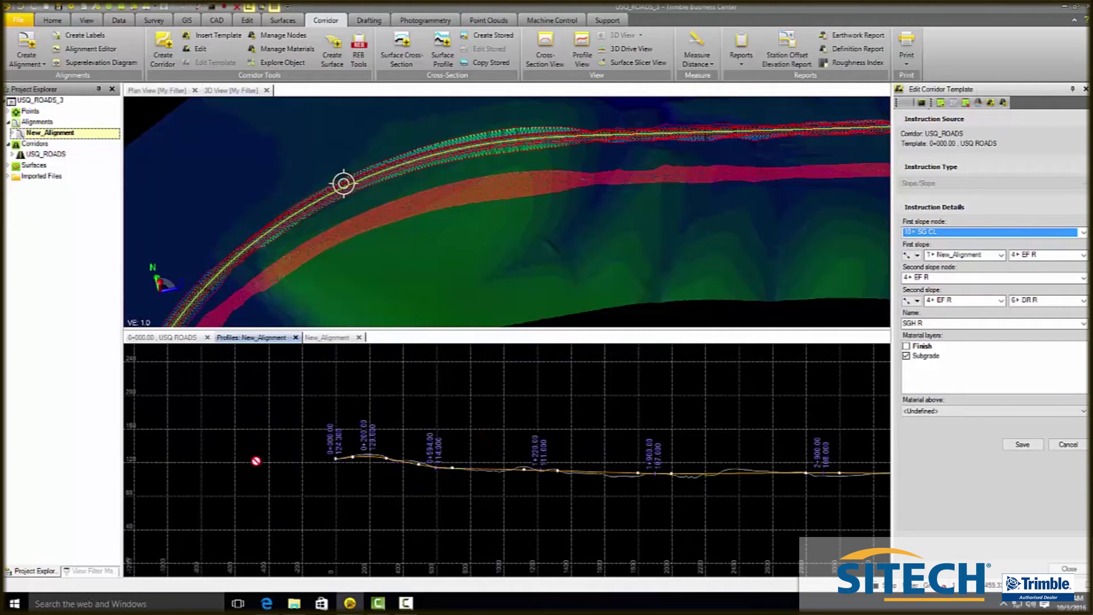
scroll(216, 452, down, 2)
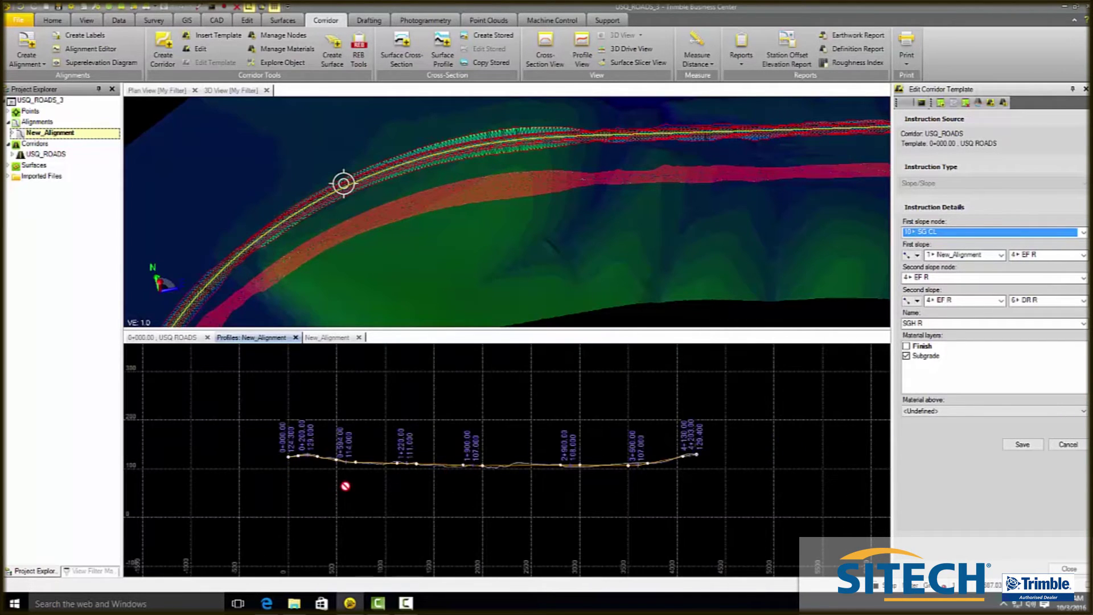
scroll(348, 481, up, 2)
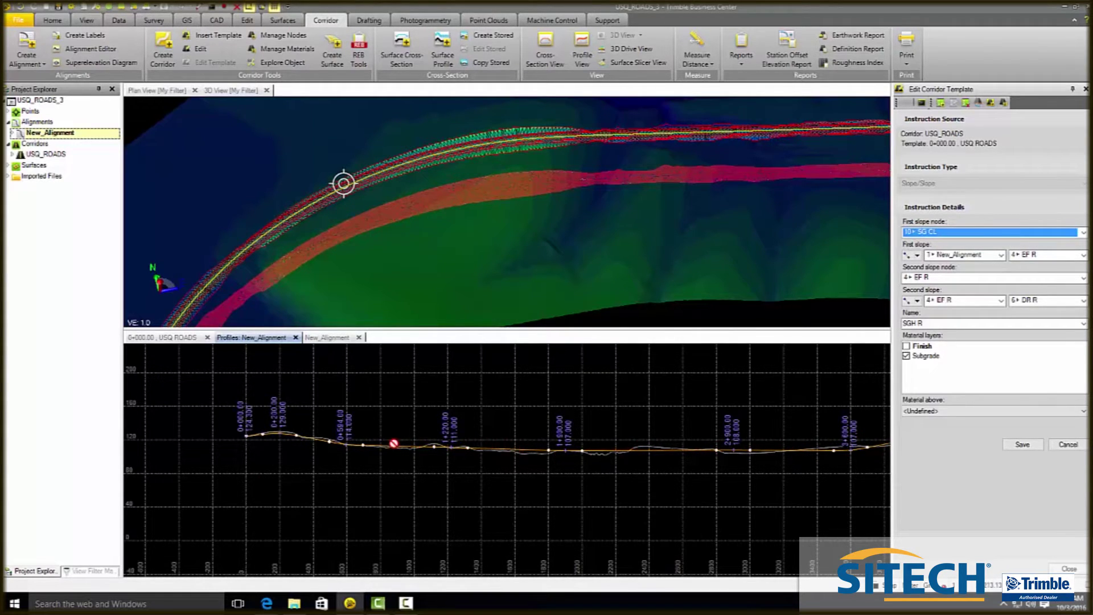
click(325, 338)
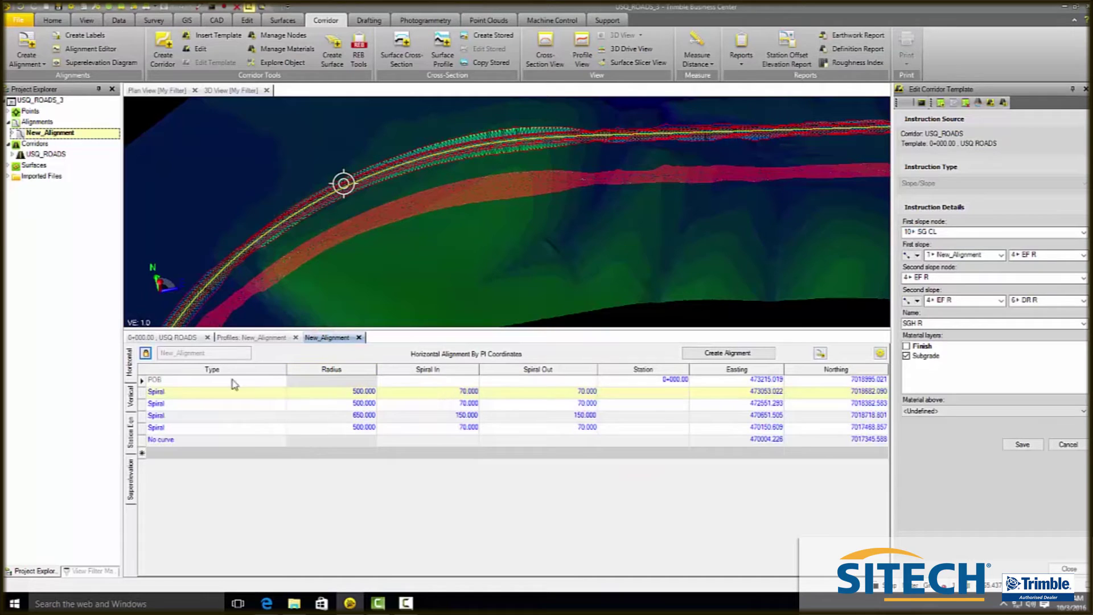
click(130, 396)
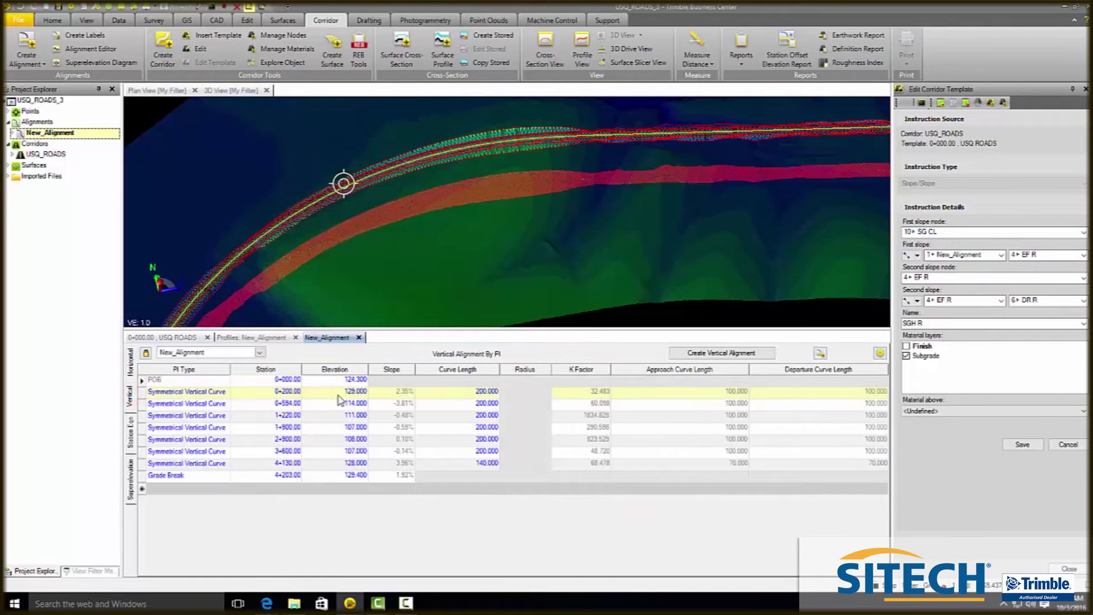
click(330, 379)
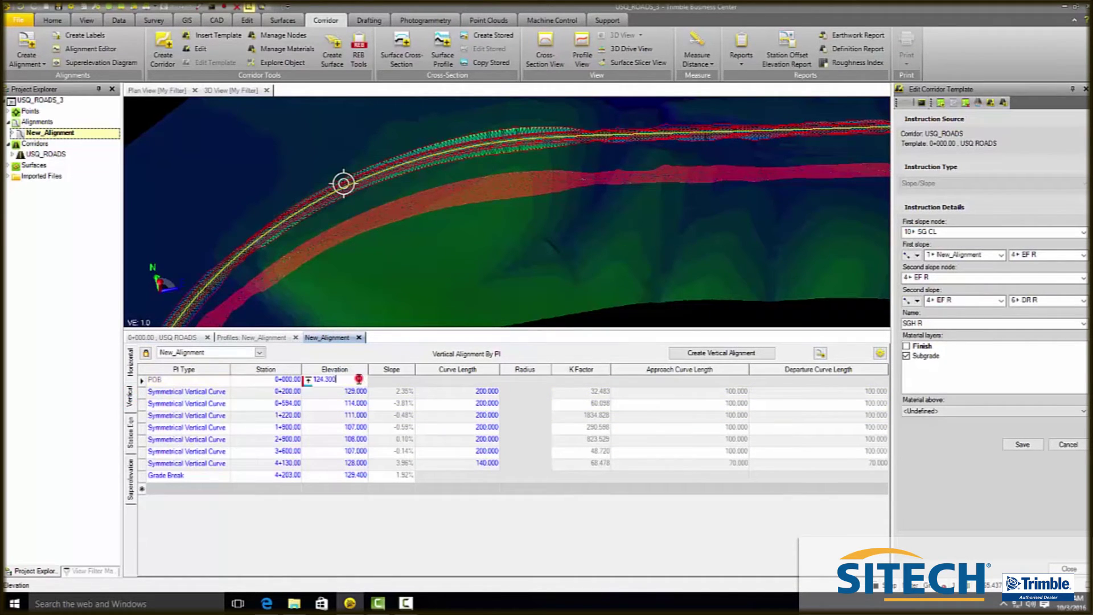
click(329, 379)
click(340, 393)
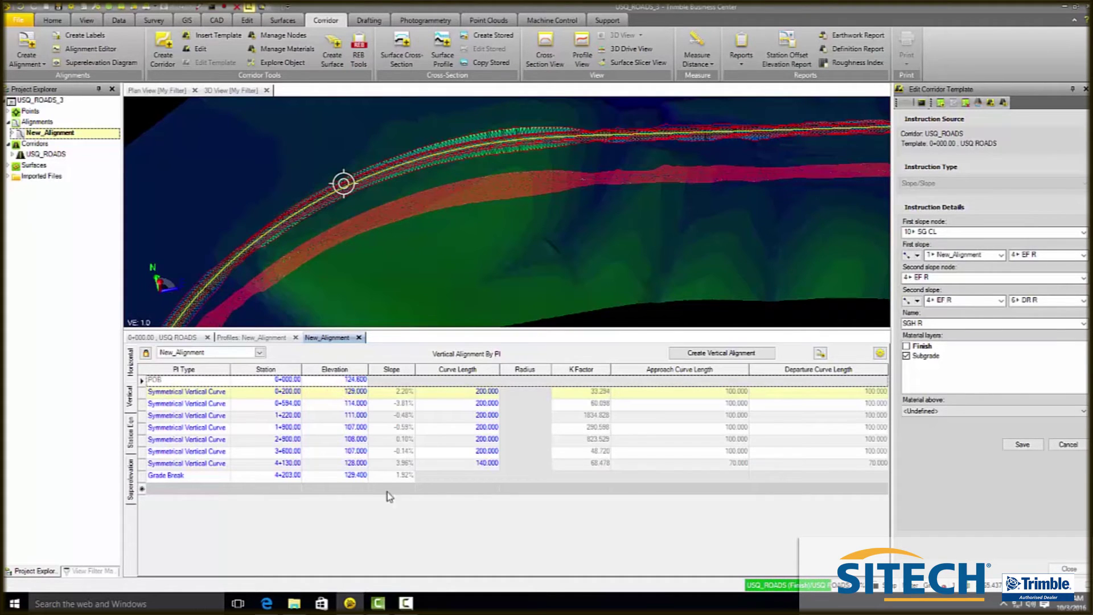
click(406, 602)
click(633, 547)
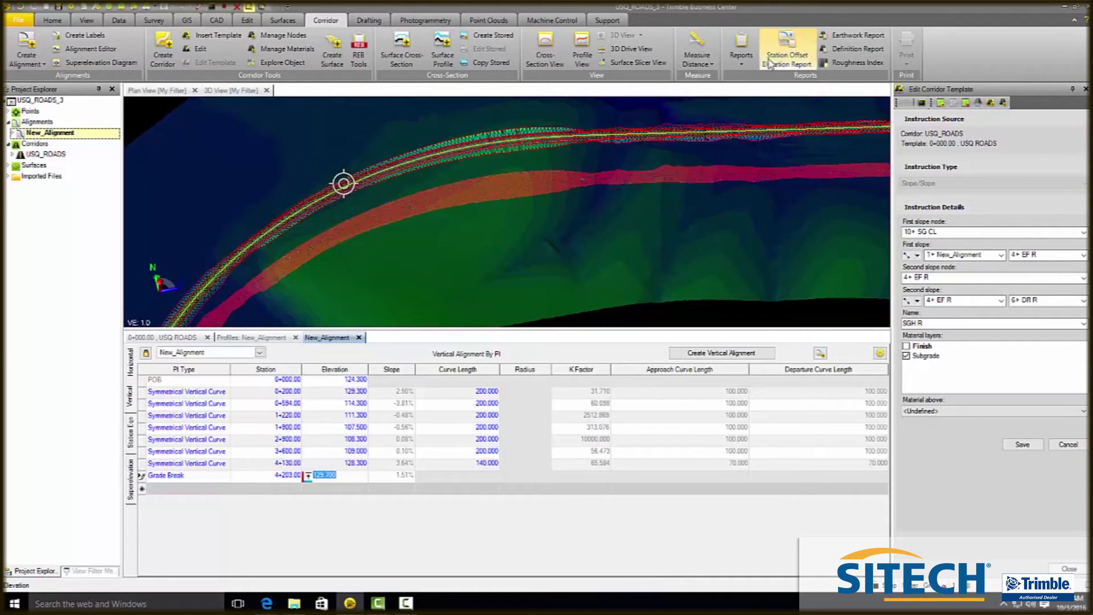
Step: Rerun the surface-to-surface earthwork report from WEBBRD_clipped to USQ_ROADS (Finish) and bring up the new report for the adjusted alignment
click(739, 48)
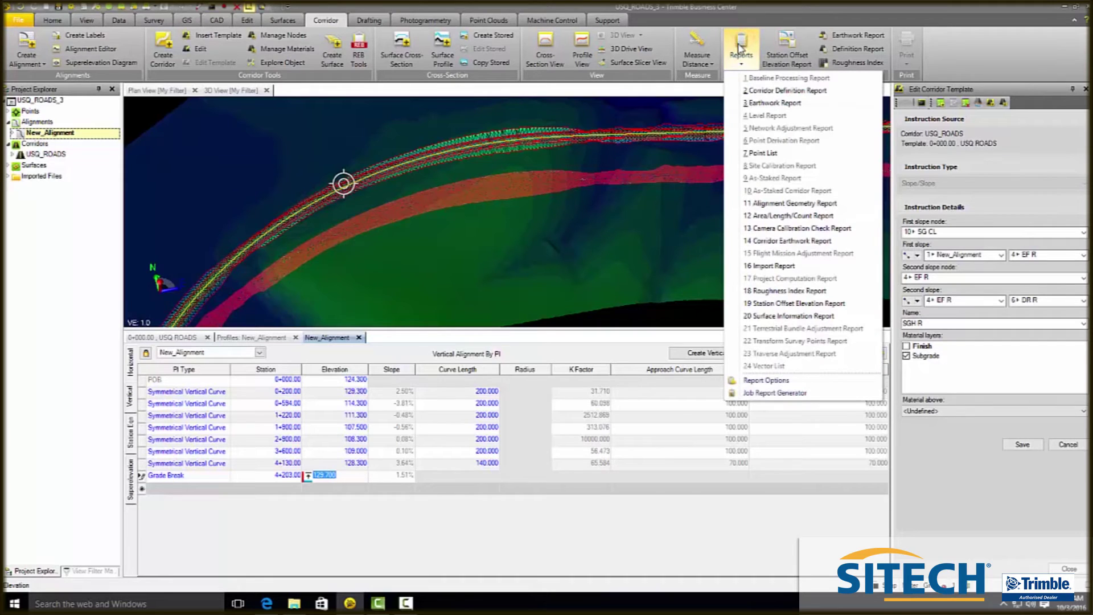
click(774, 103)
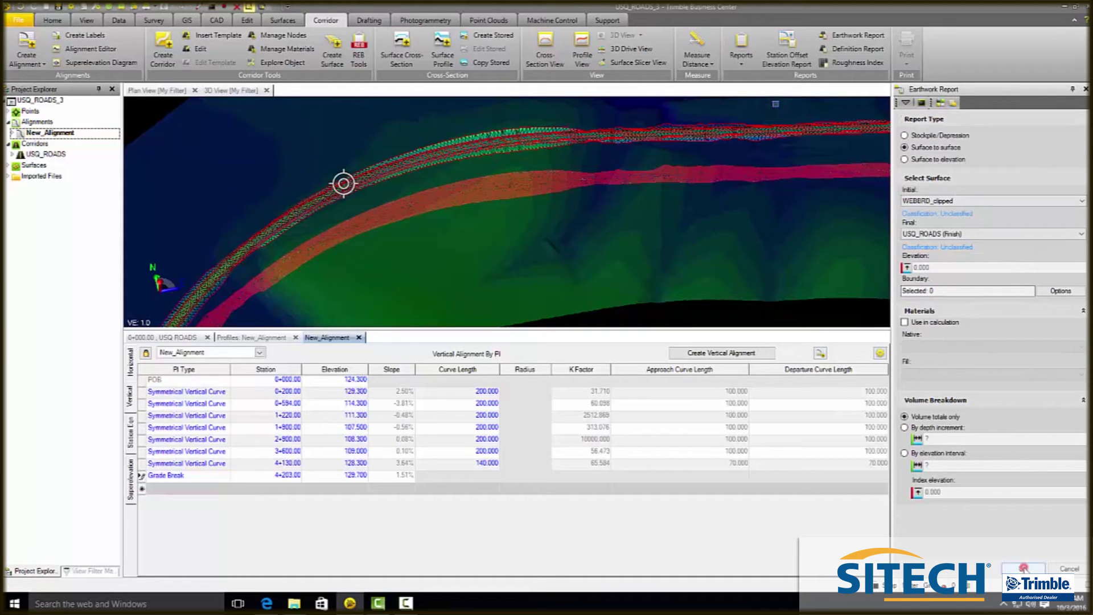
click(1022, 568)
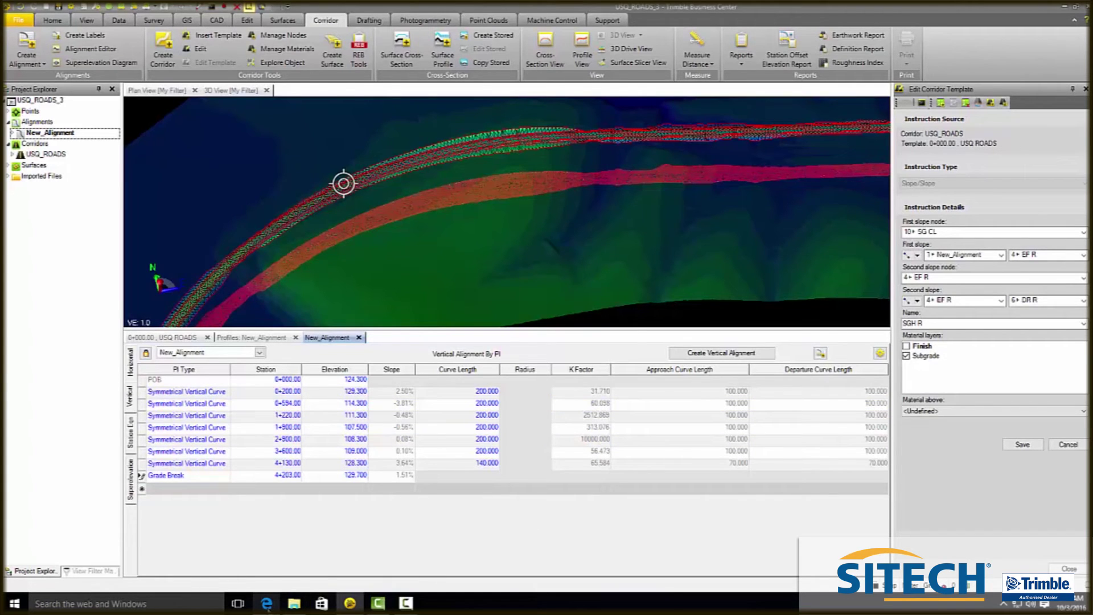
click(267, 603)
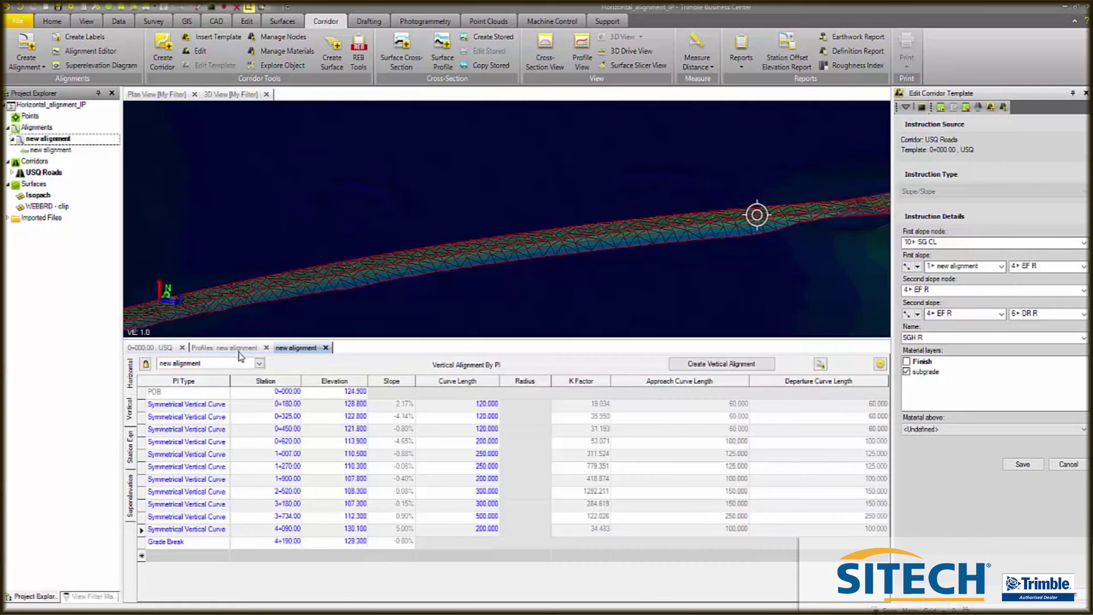
Step: Examine the new alignment's profile against the existing ground along its whole length, including both ends, in the Horizontal_alignment_IP project
click(151, 359)
scroll(609, 415, up, 6)
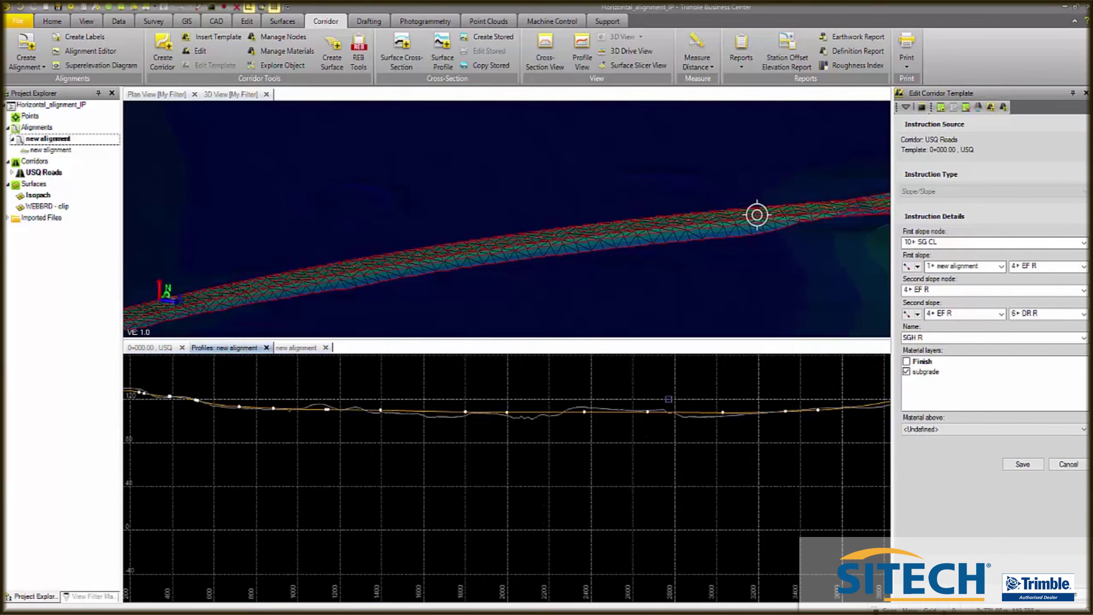
scroll(375, 424, down, 3)
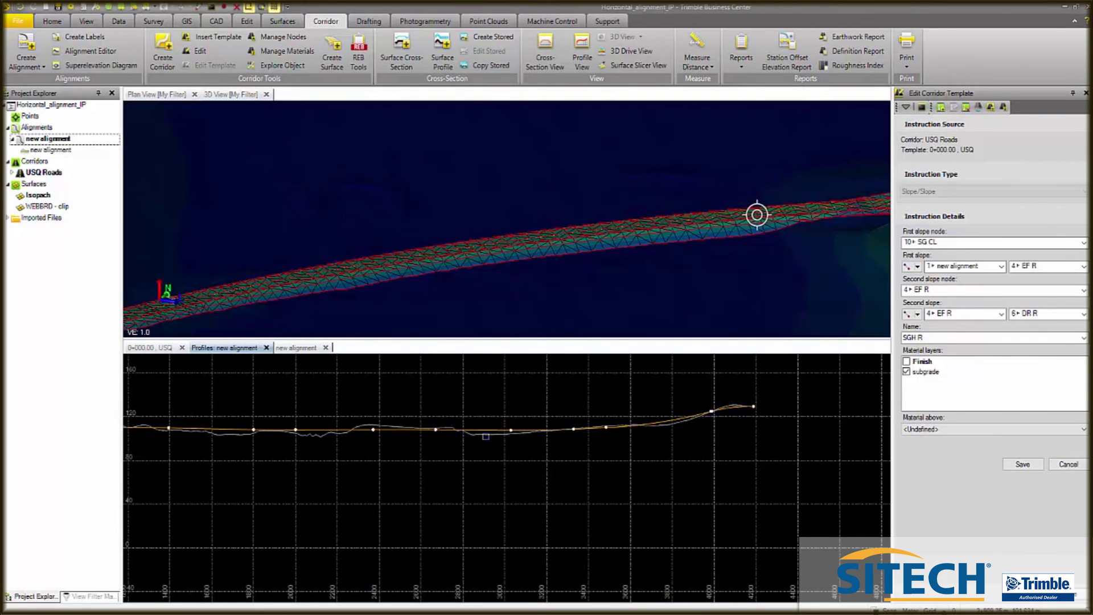
scroll(580, 426, up, 2)
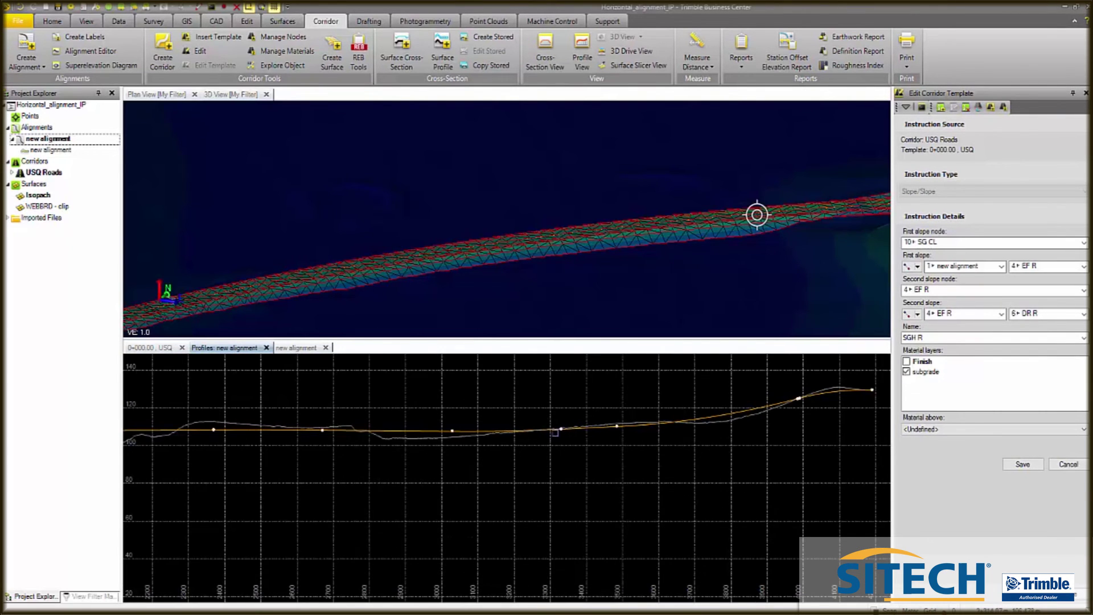
scroll(560, 430, down, 2)
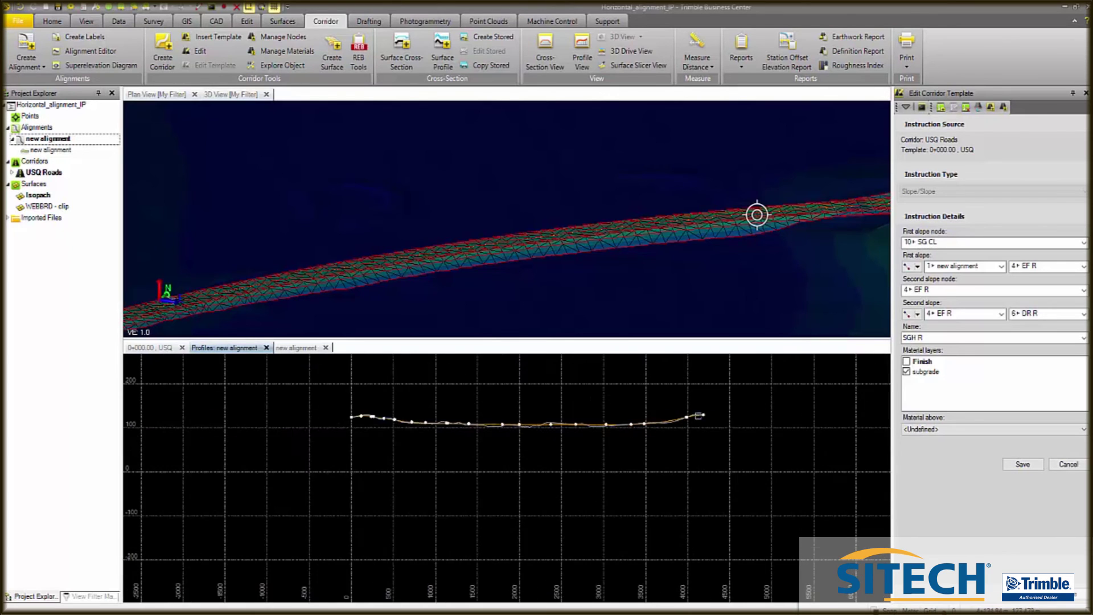
scroll(706, 411, up, 5)
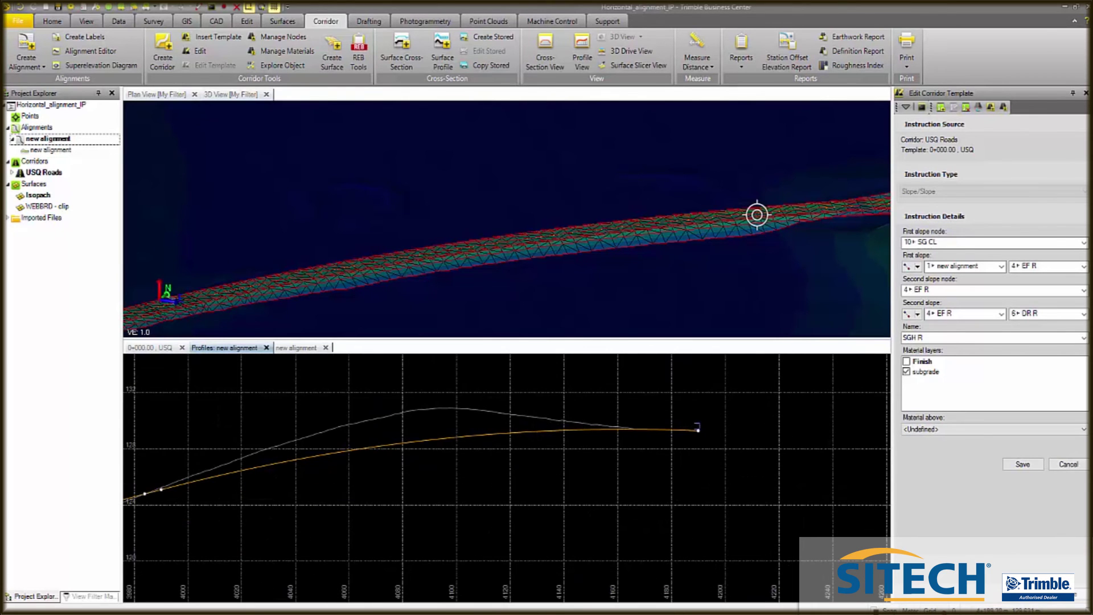
scroll(733, 426, down, 8)
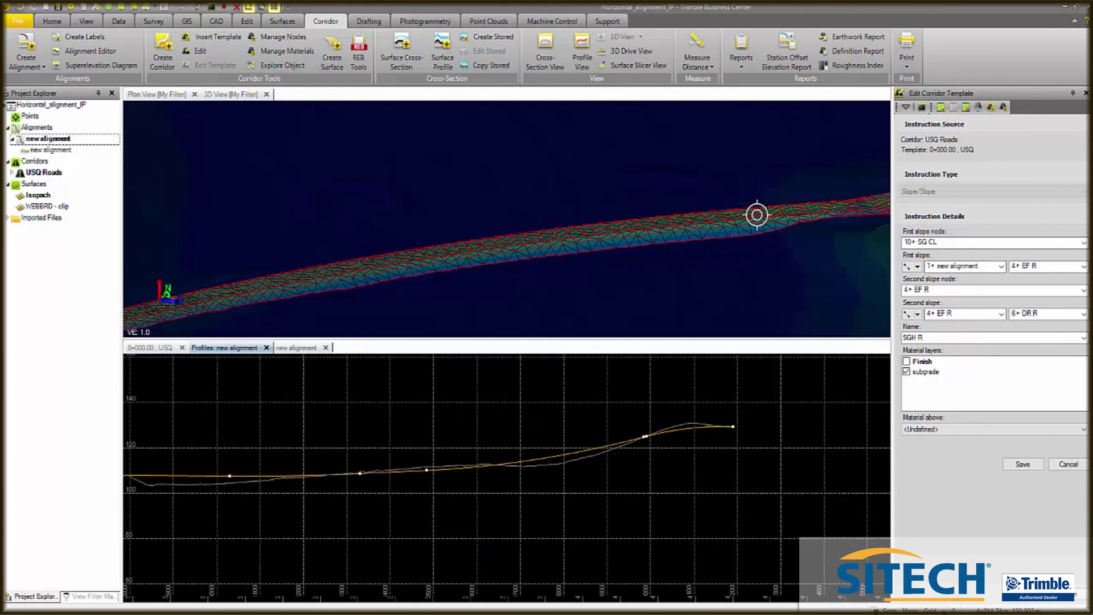
scroll(273, 418, up, 5)
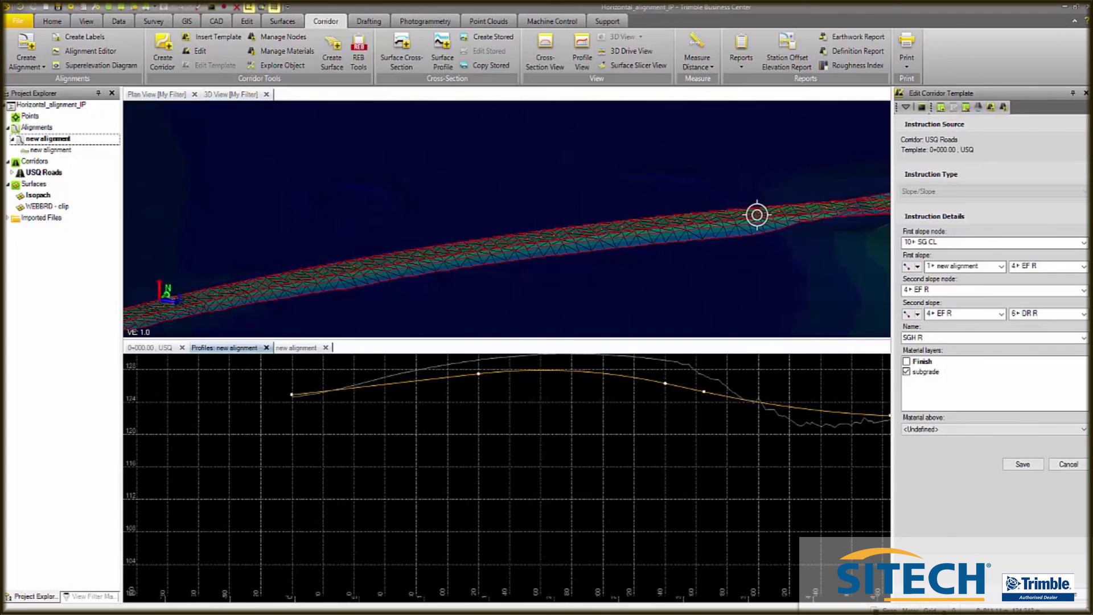
scroll(244, 419, down, 3)
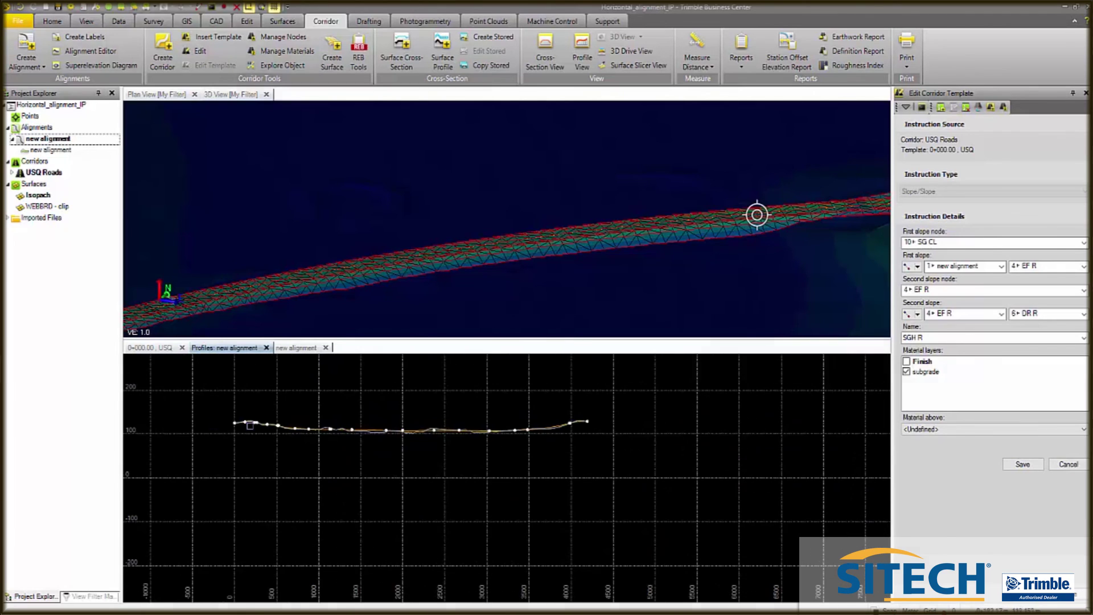